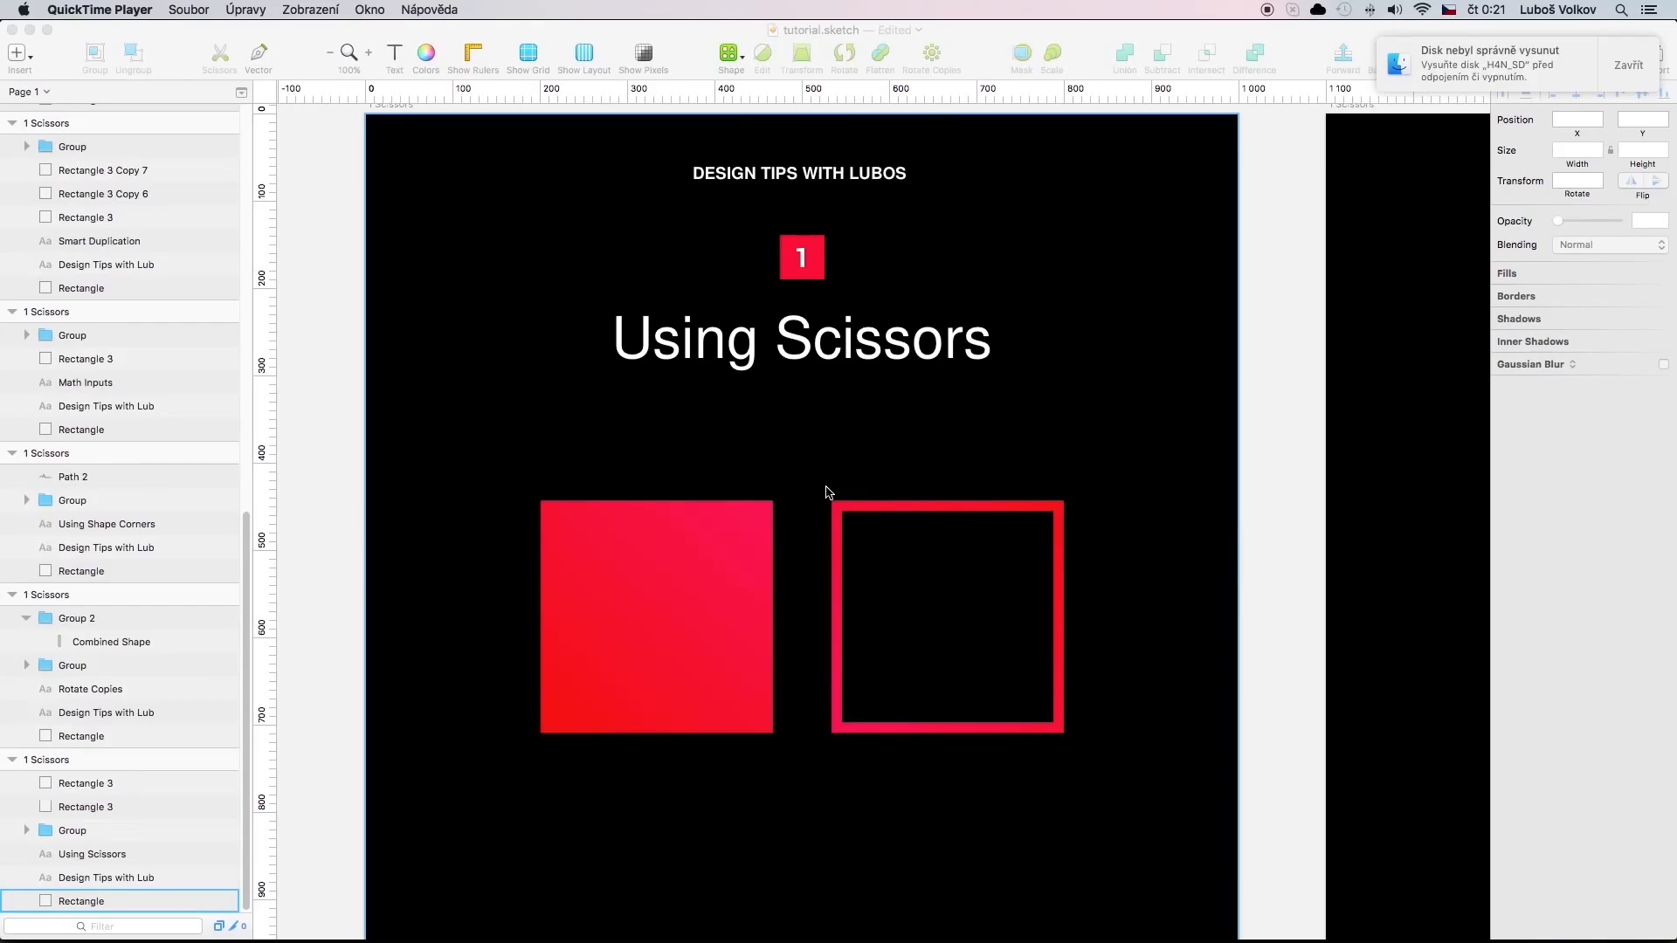
Cut the filled red square's right edge with Scissors (S), leaving a triangle.
{"action": "left_click", "coordinate": [691, 611]}
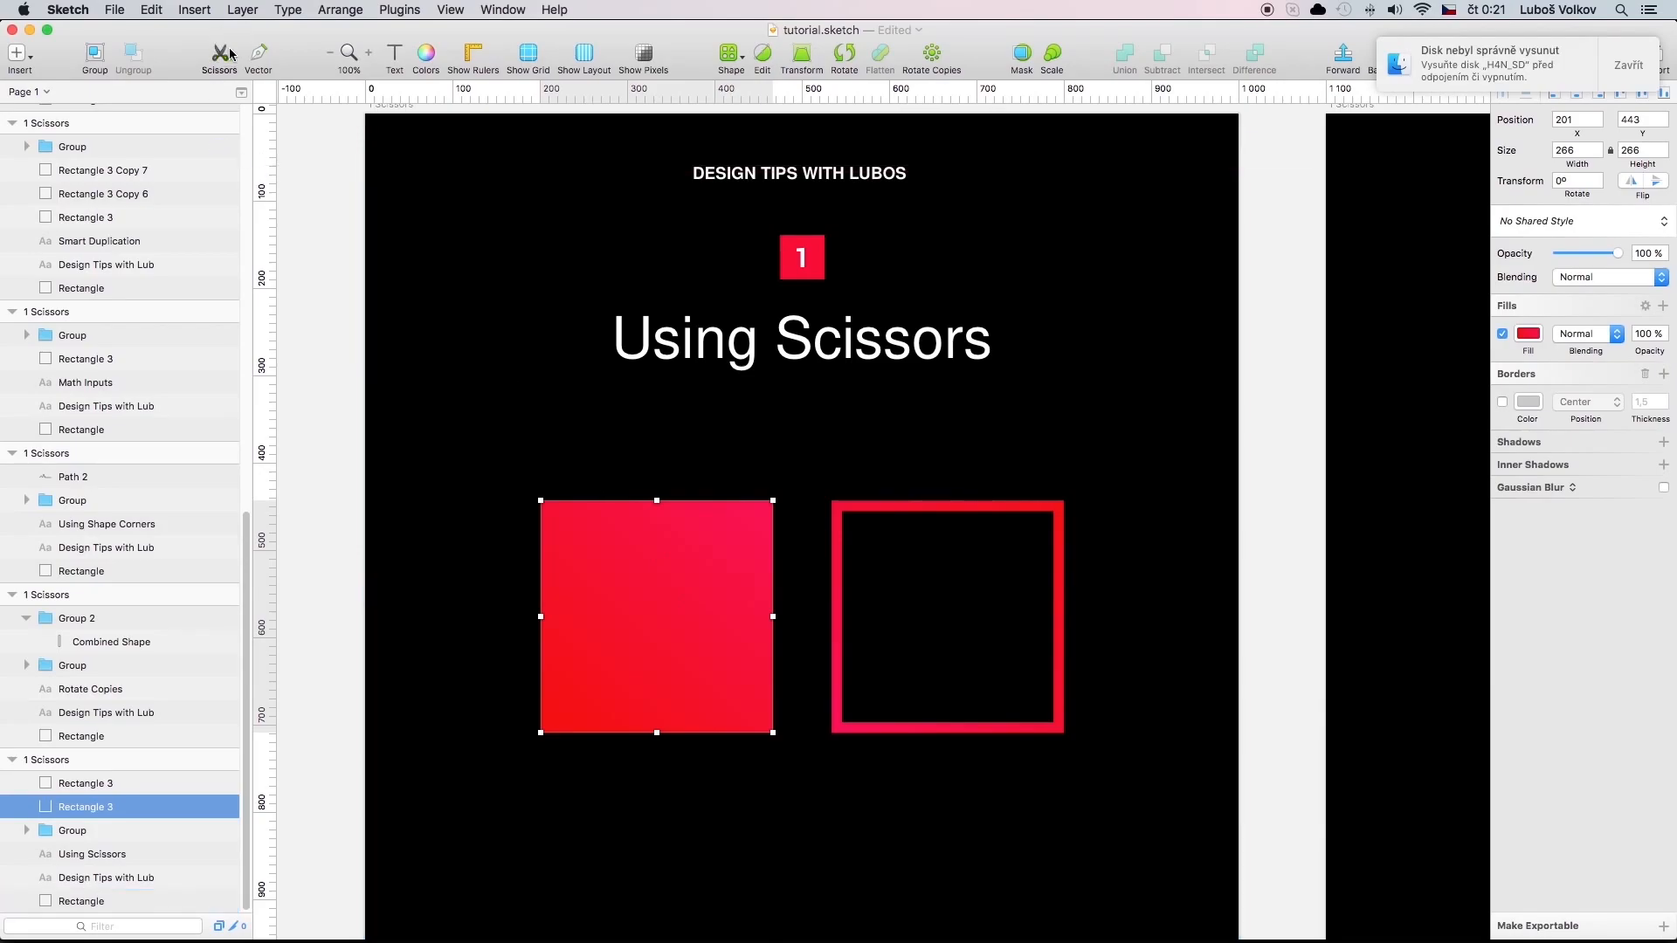
{"action": "key", "text": "s"}
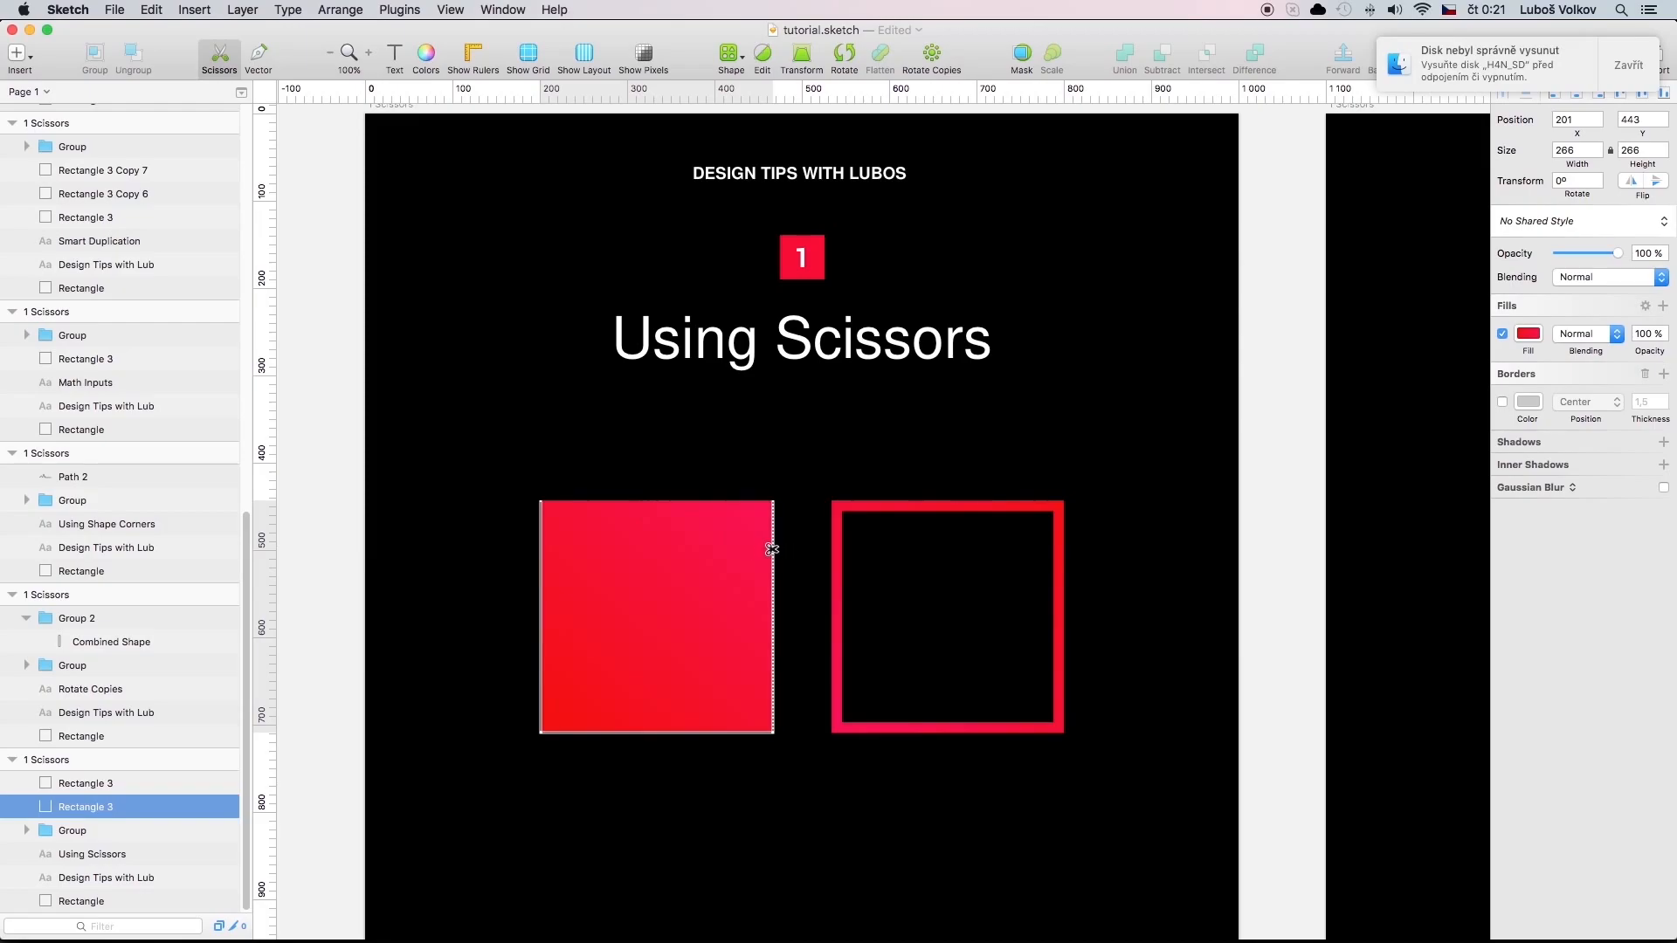
{"action": "left_click", "coordinate": [773, 548]}
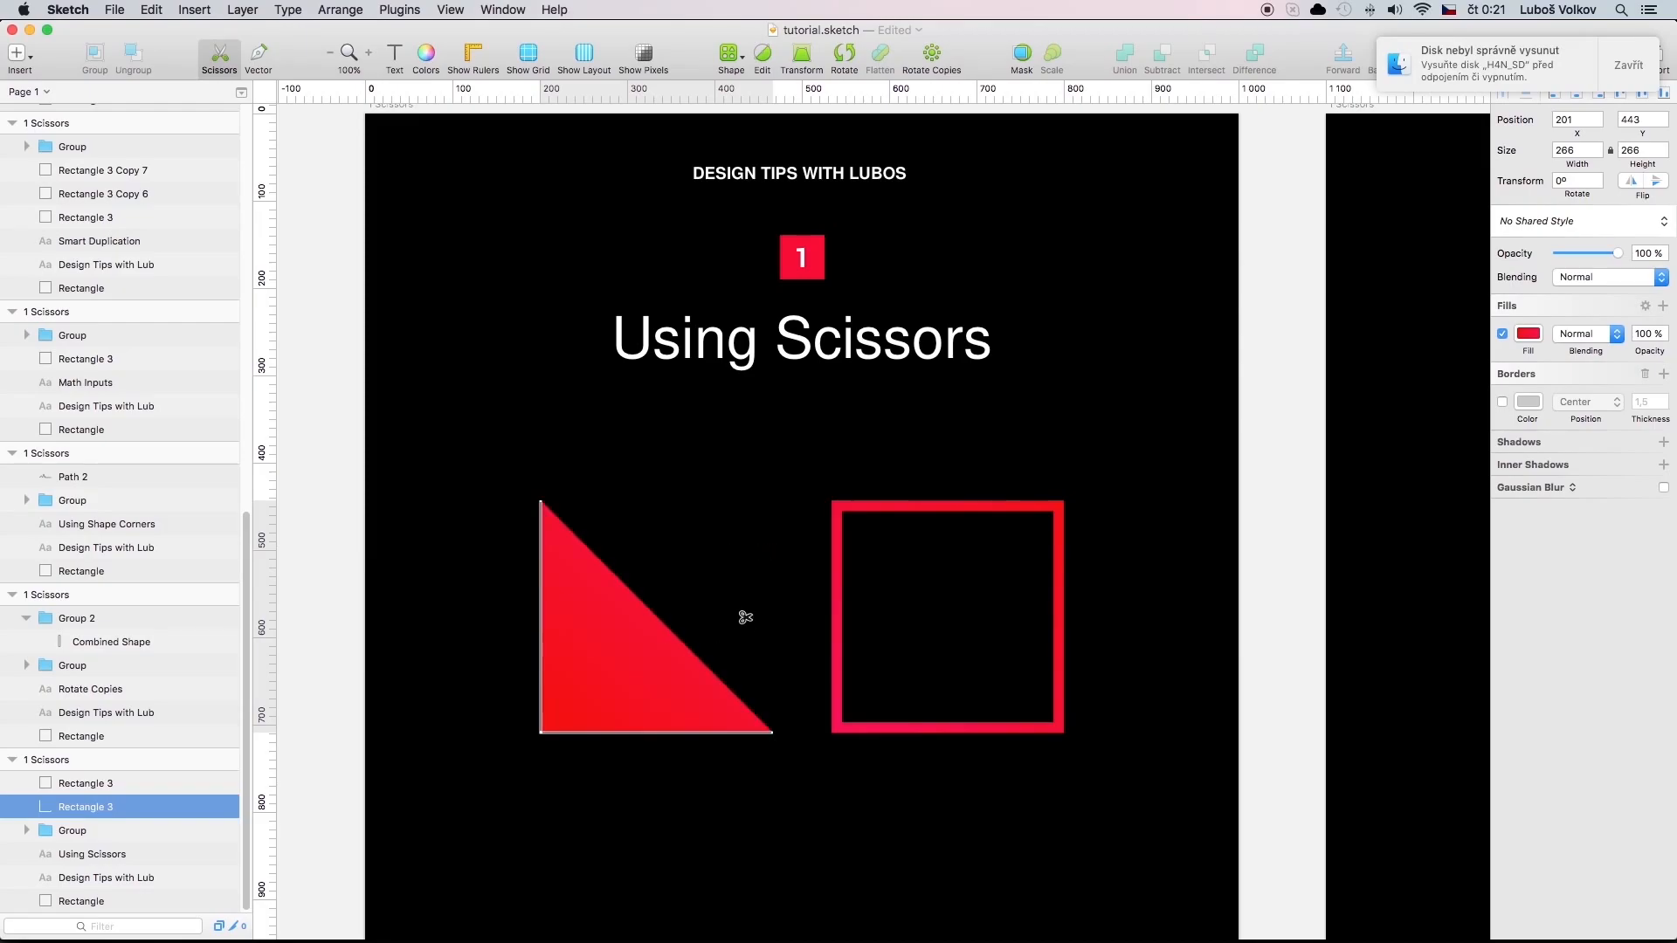
{"action": "key", "text": "Escape"}
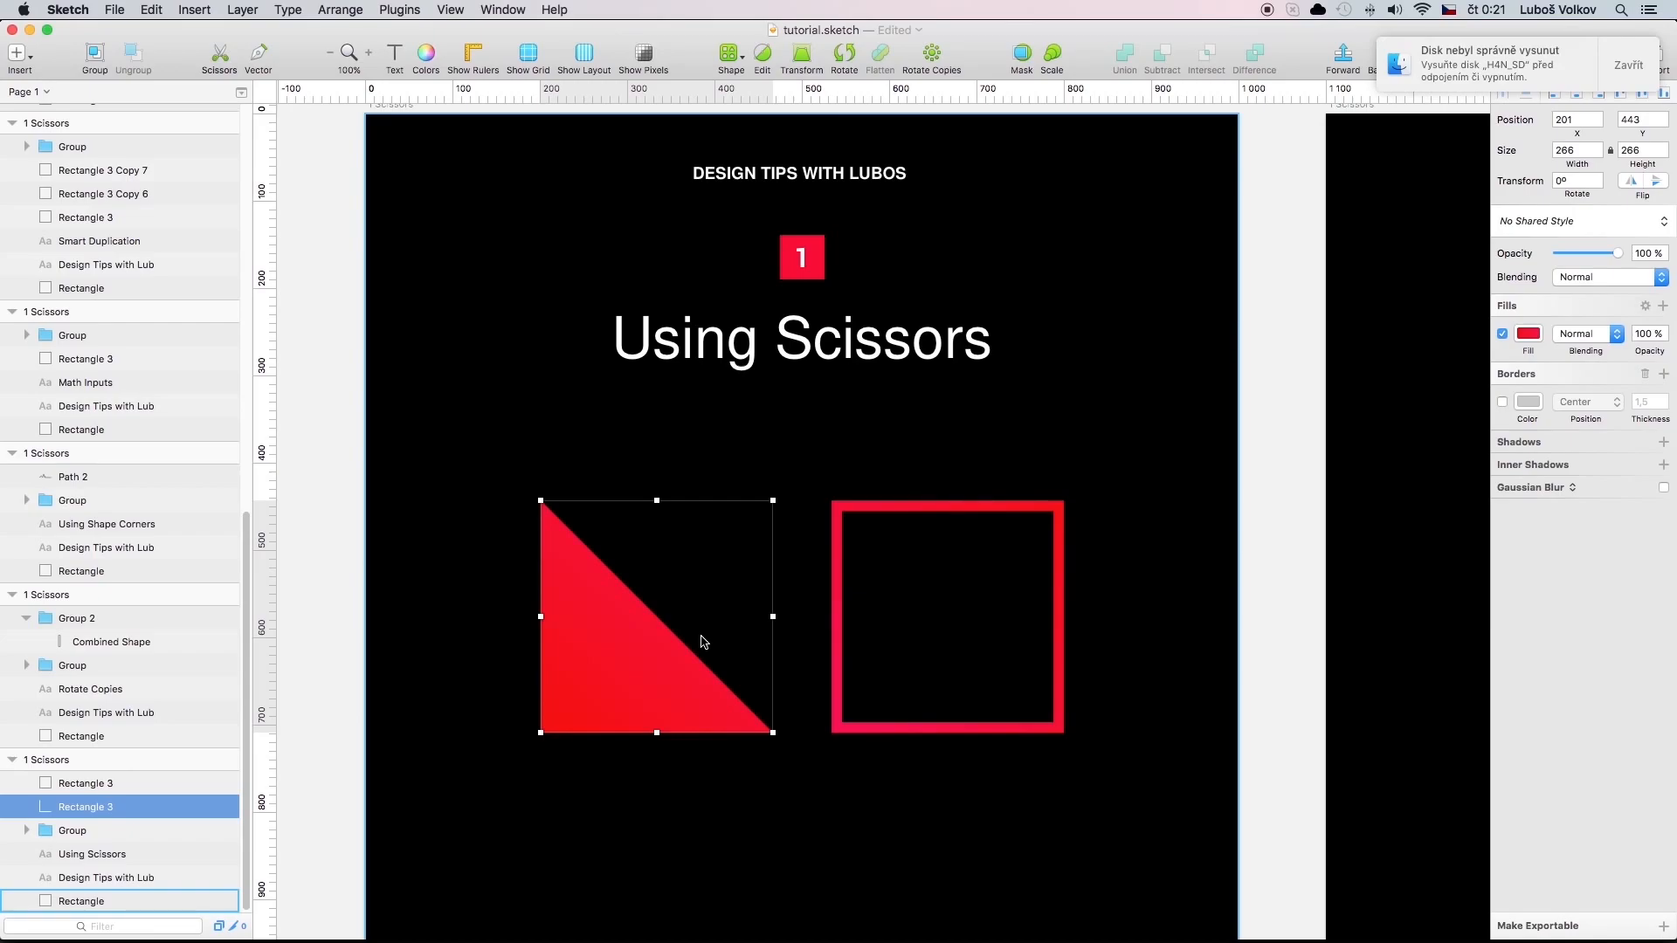
Cut the outlined square's top and right edges away, leaving an L-shaped stroke.
{"action": "left_click", "coordinate": [863, 517]}
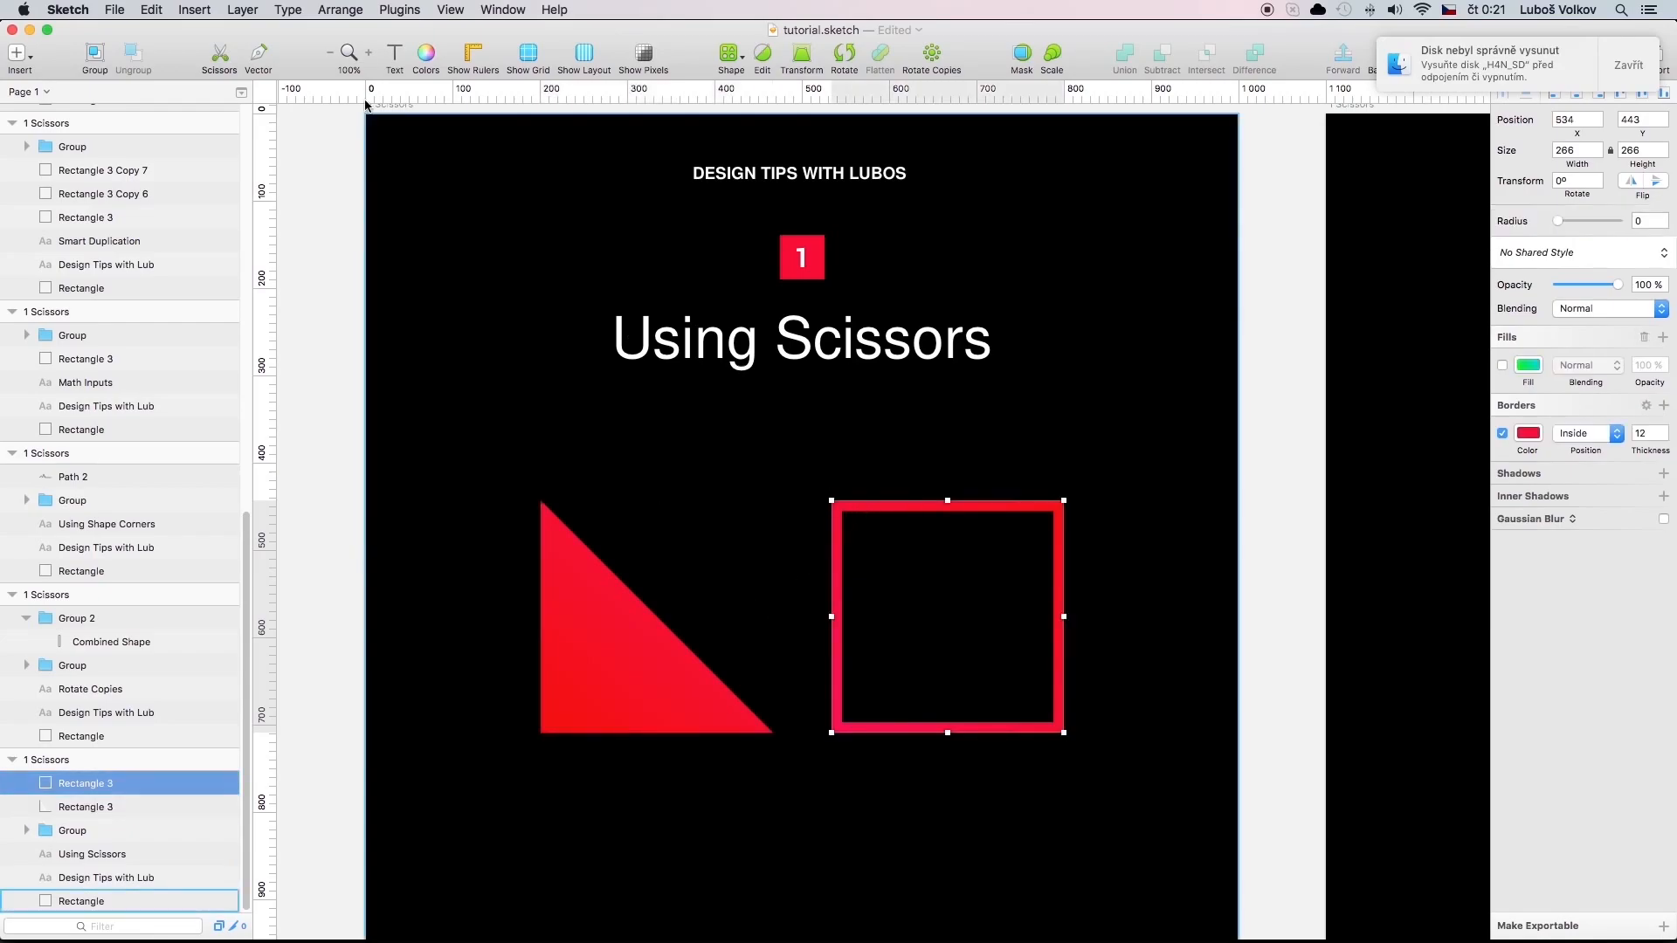
{"action": "key", "text": "s"}
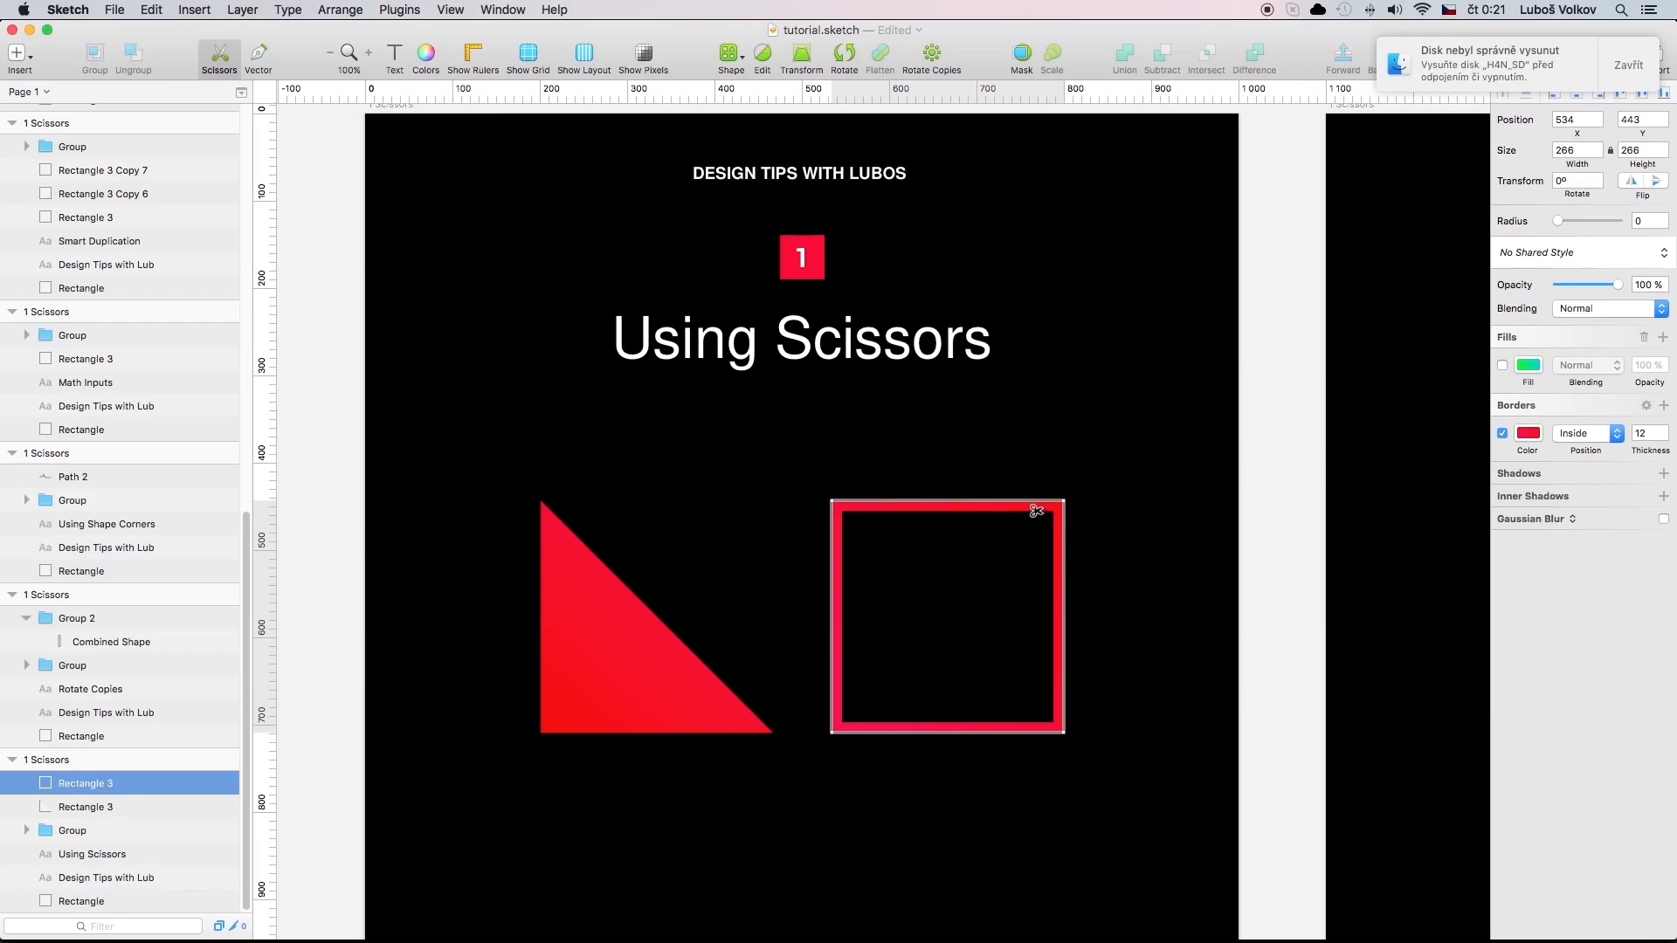
{"action": "left_click", "coordinate": [1036, 504]}
{"action": "left_click", "coordinate": [1062, 552]}
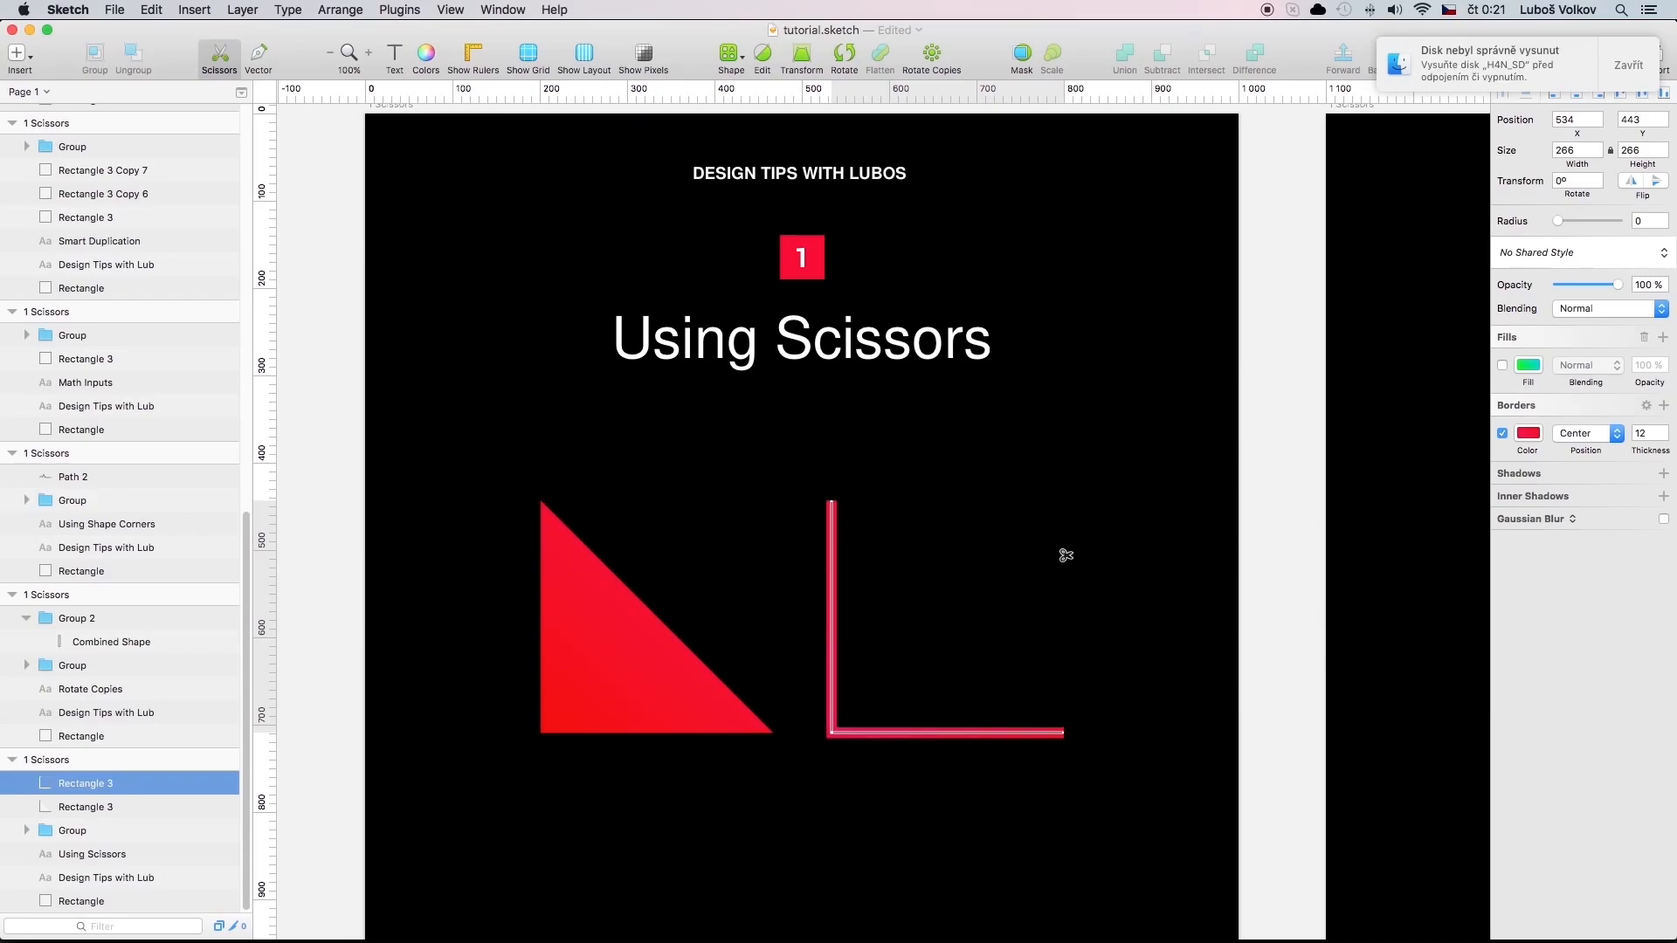
{"action": "key", "text": "Escape"}
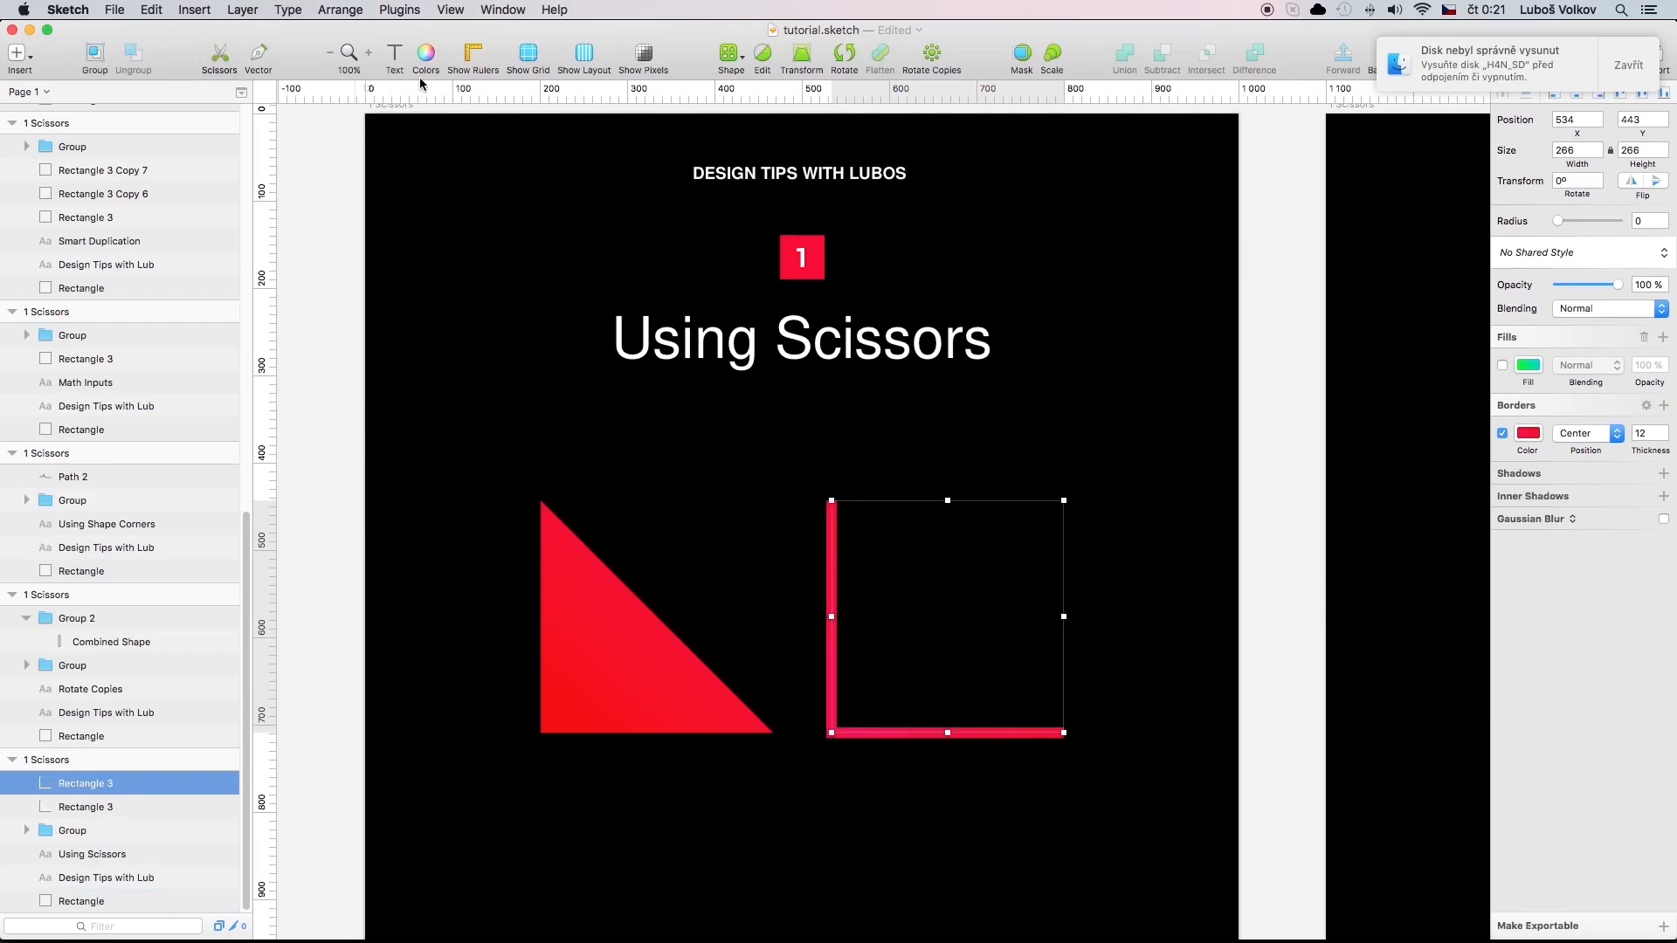
Edit the L-shape and cut away the upper part of its vertical line.
{"action": "double_click", "coordinate": [835, 583]}
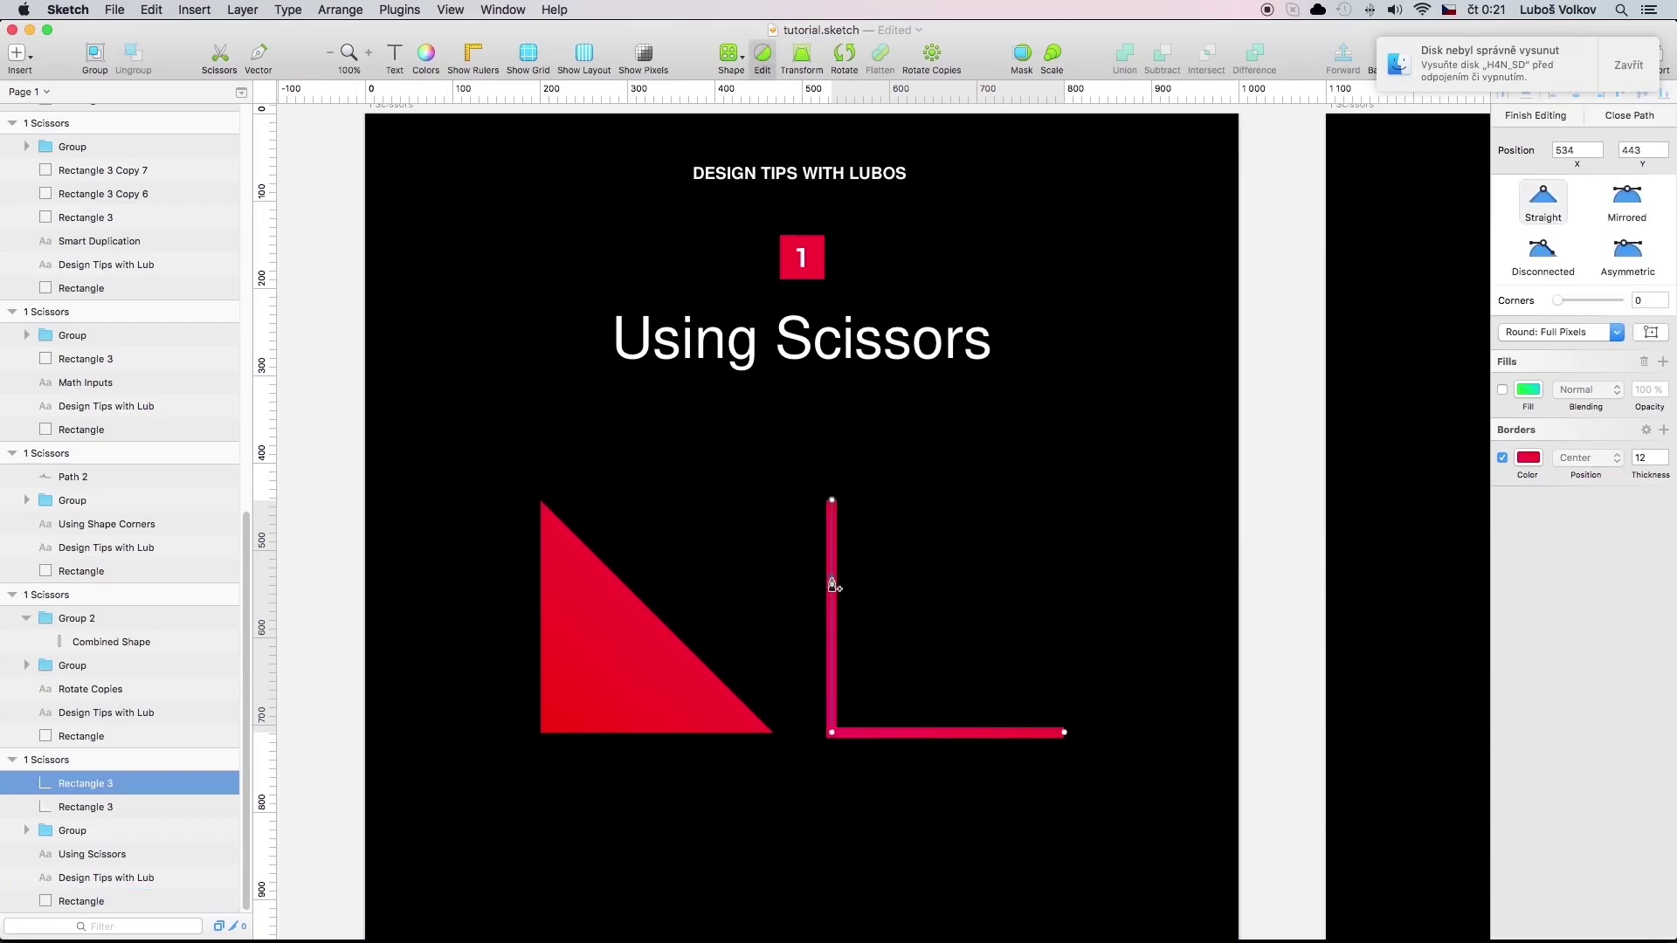
{"action": "left_click", "coordinate": [219, 55]}
{"action": "left_click", "coordinate": [829, 538]}
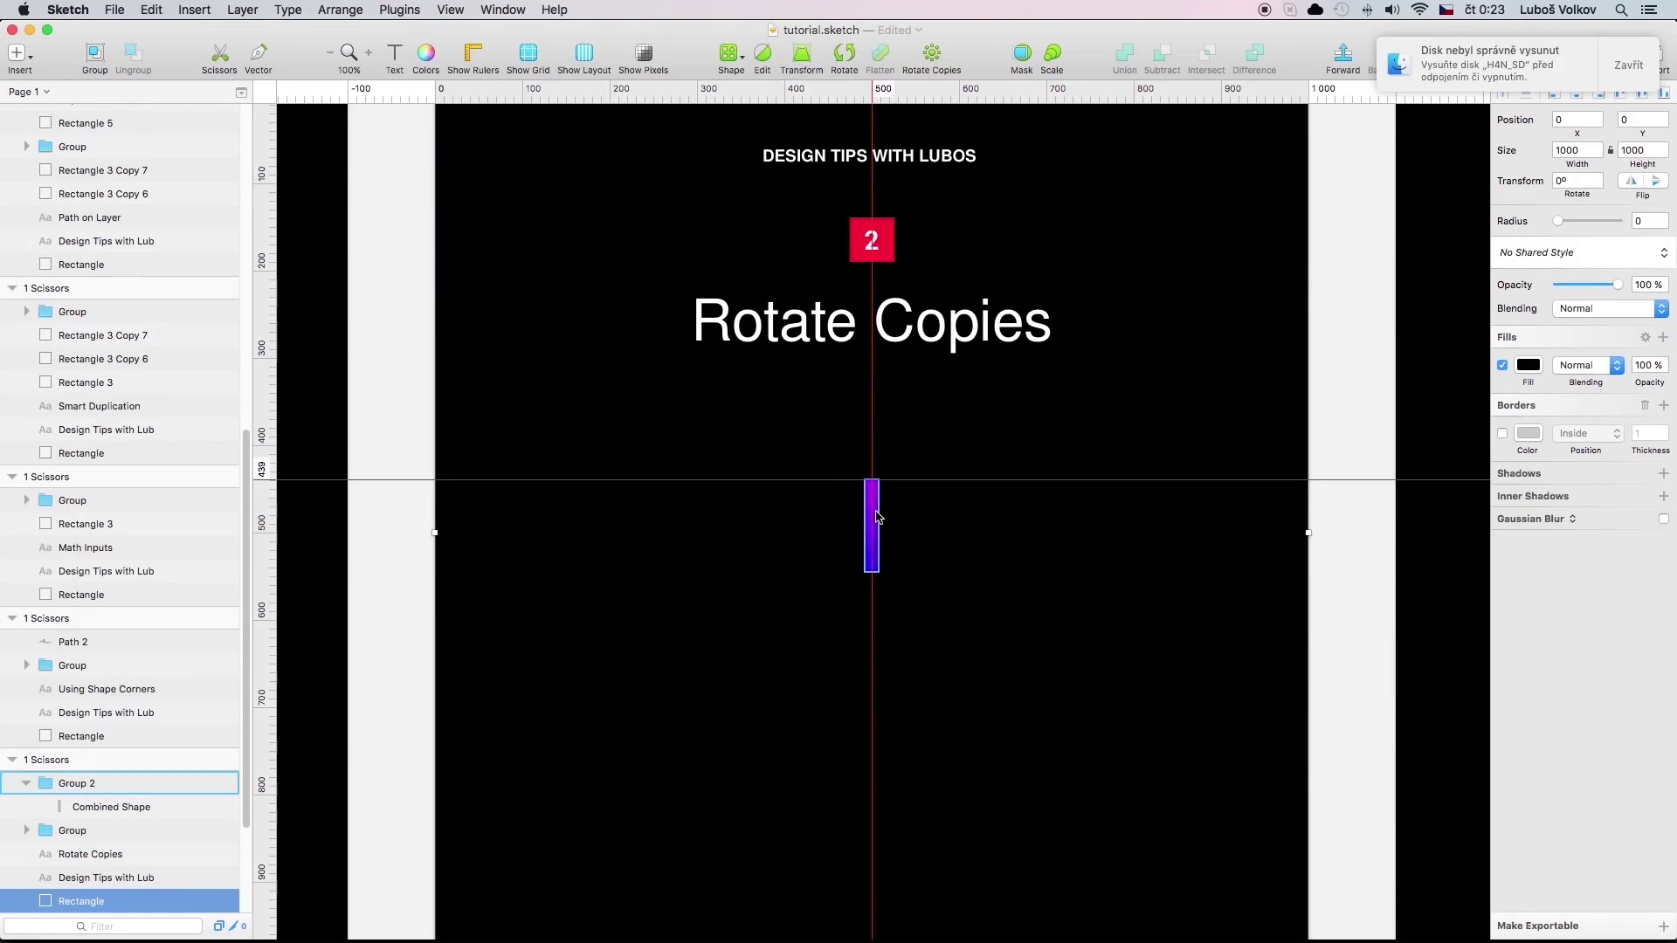
Rotate Copies of the purple bar 20 times, moving the centre so they form a ring.
{"action": "left_click", "coordinate": [875, 525]}
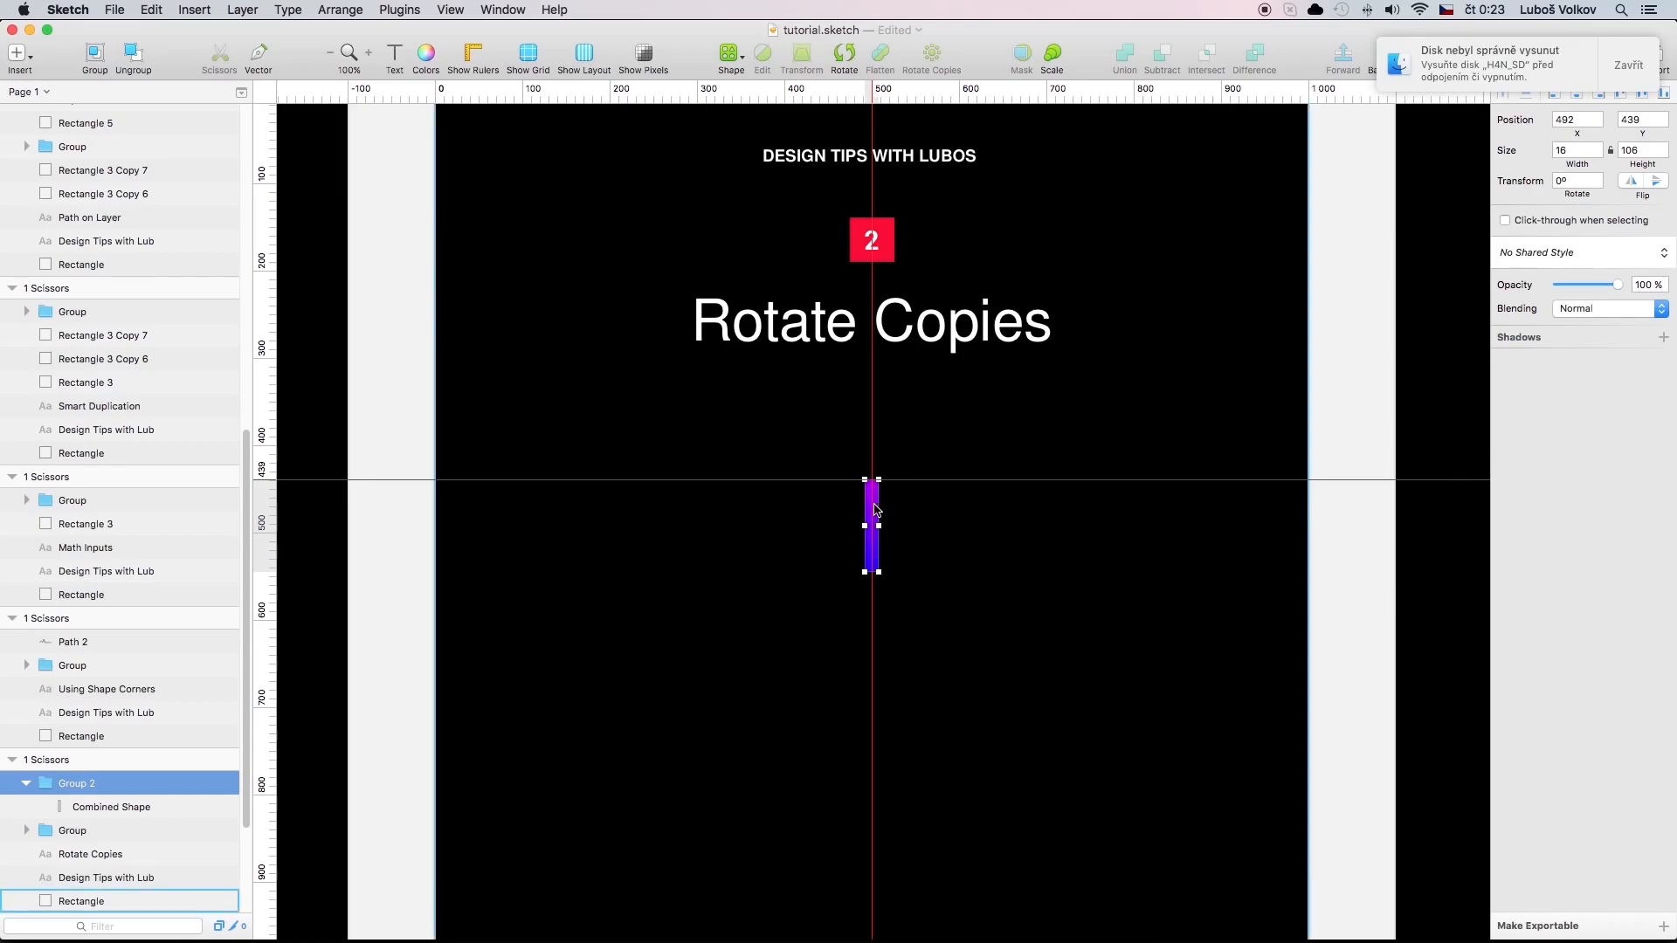
{"action": "left_click", "coordinate": [111, 808]}
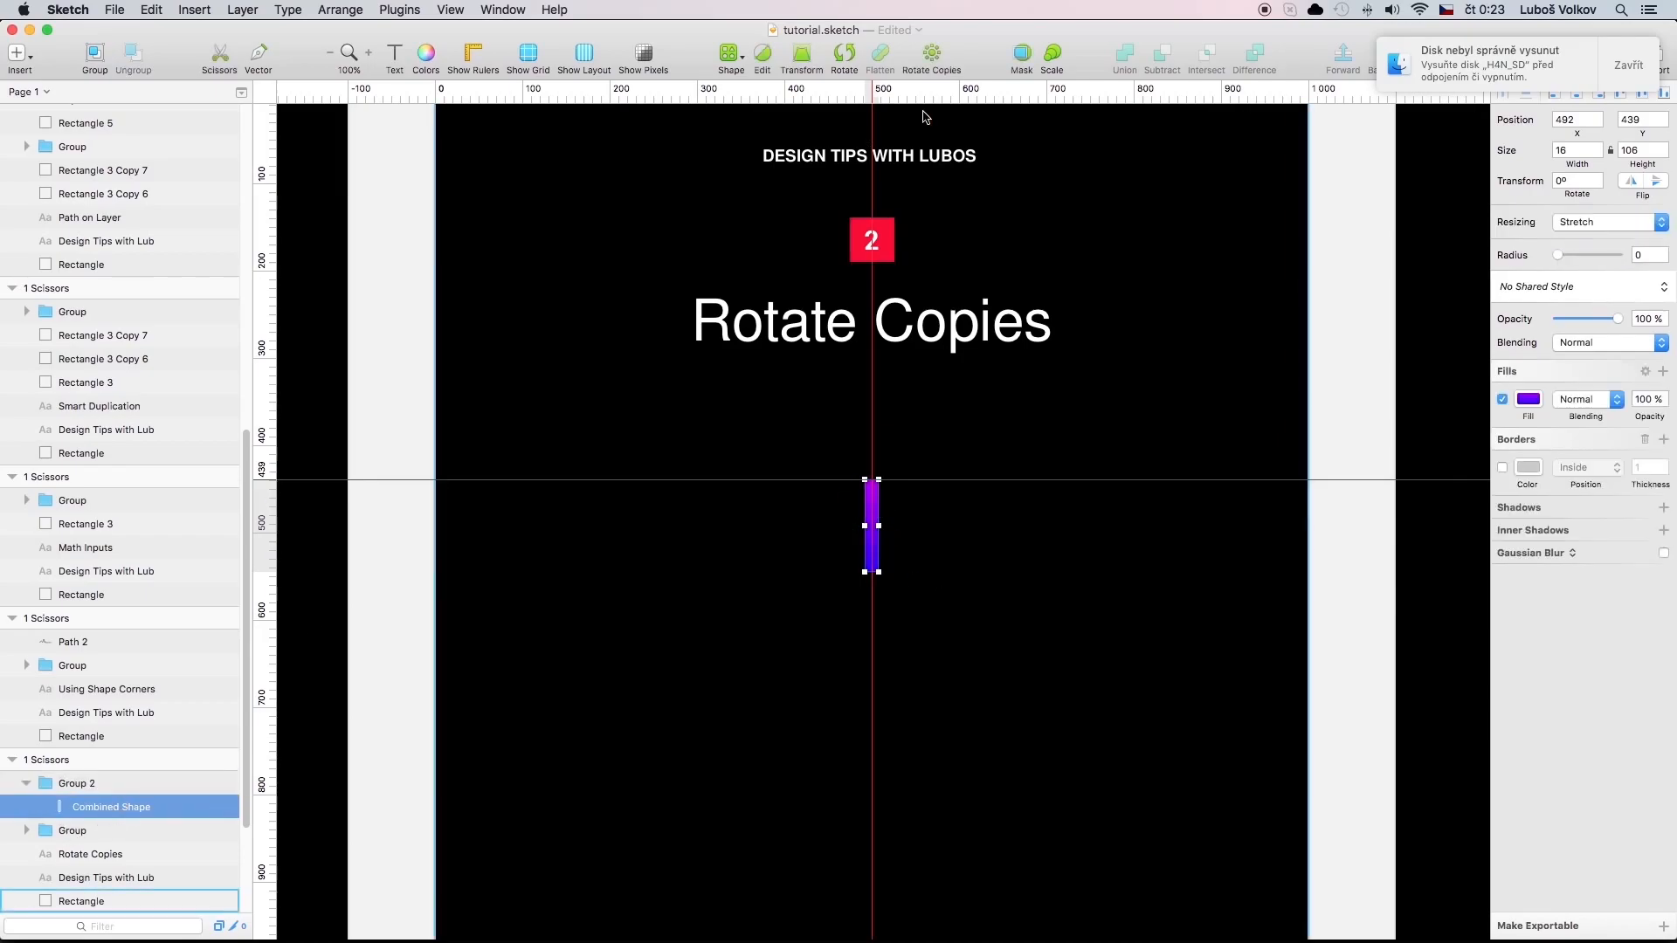
{"action": "left_click", "coordinate": [933, 55]}
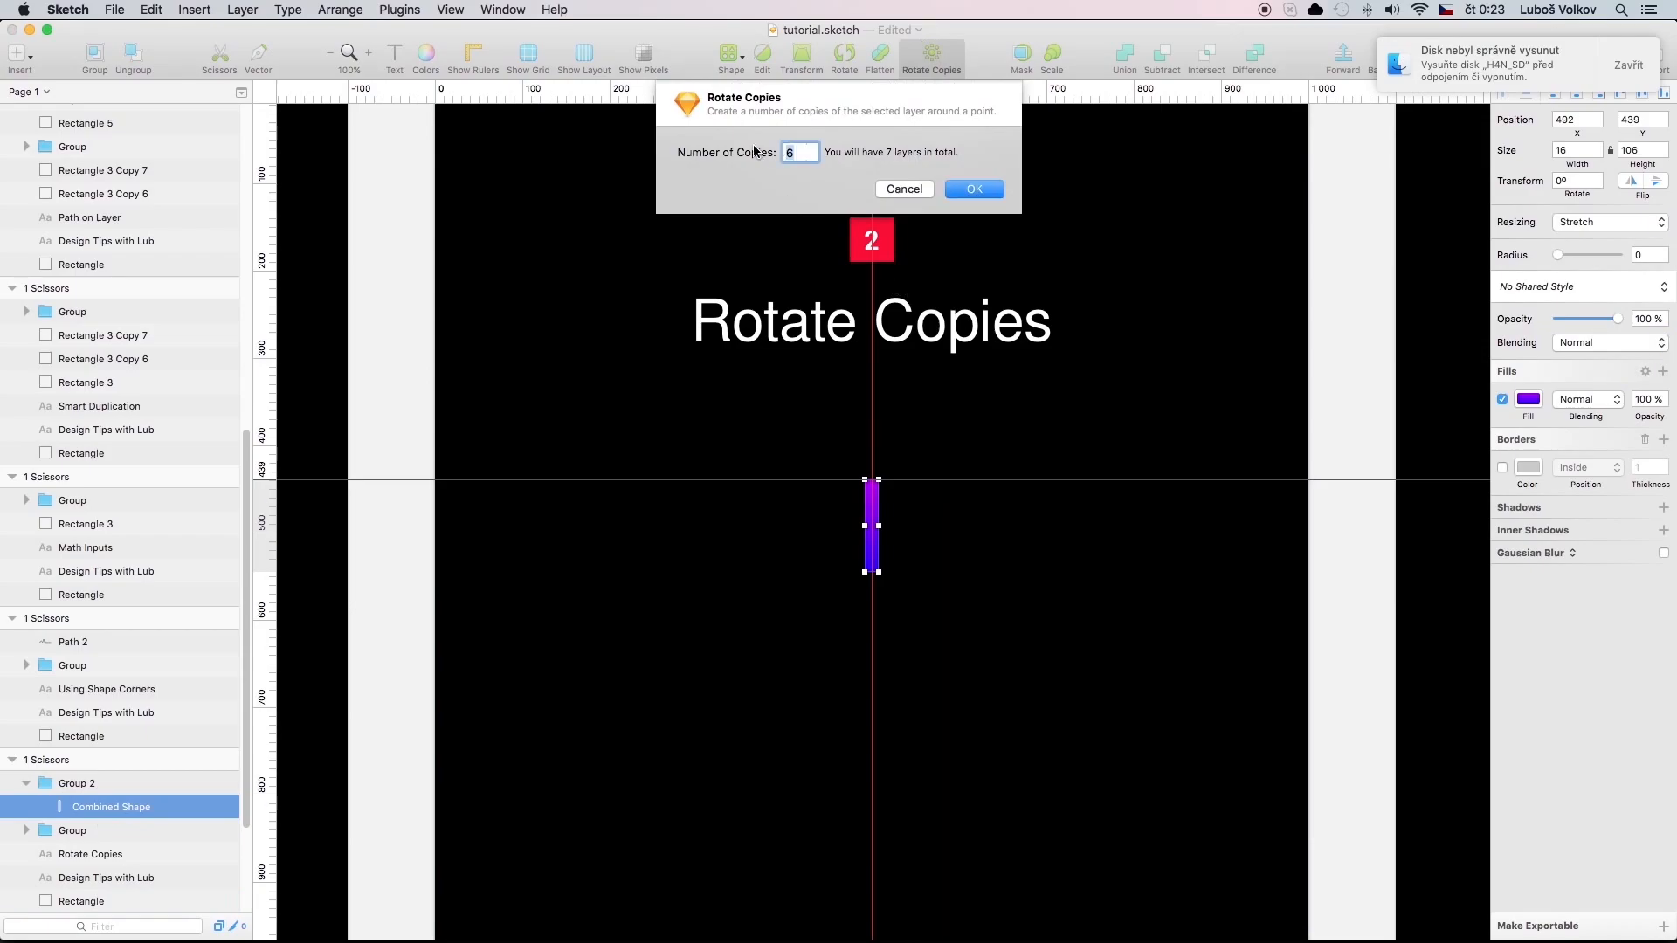
{"action": "type", "text": "20"}
{"action": "key", "text": "Return"}
{"action": "mouse_move", "coordinate": [872, 664]}
{"action": "left_mouse_down"}
{"action": "mouse_move", "coordinate": [920, 656]}
{"action": "mouse_move", "coordinate": [707, 566]}
{"action": "mouse_move", "coordinate": [789, 588]}
{"action": "mouse_move", "coordinate": [805, 561]}
{"action": "mouse_move", "coordinate": [853, 642]}
{"action": "mouse_move", "coordinate": [781, 610]}
{"action": "left_mouse_up"}
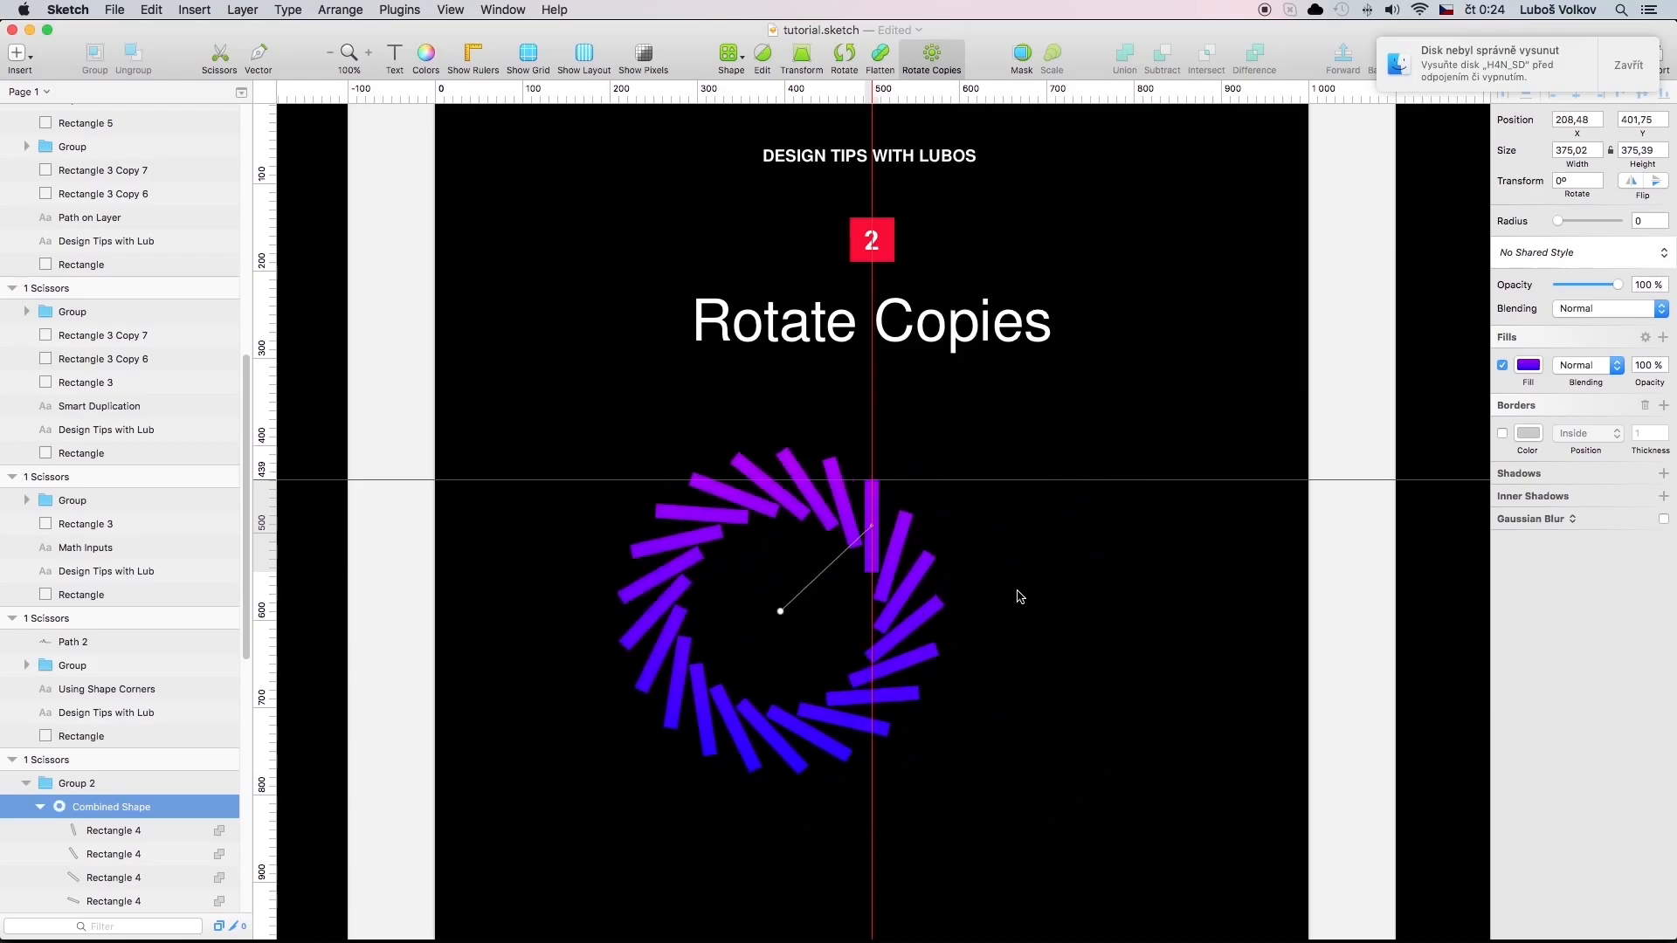
{"action": "key", "text": "Return"}
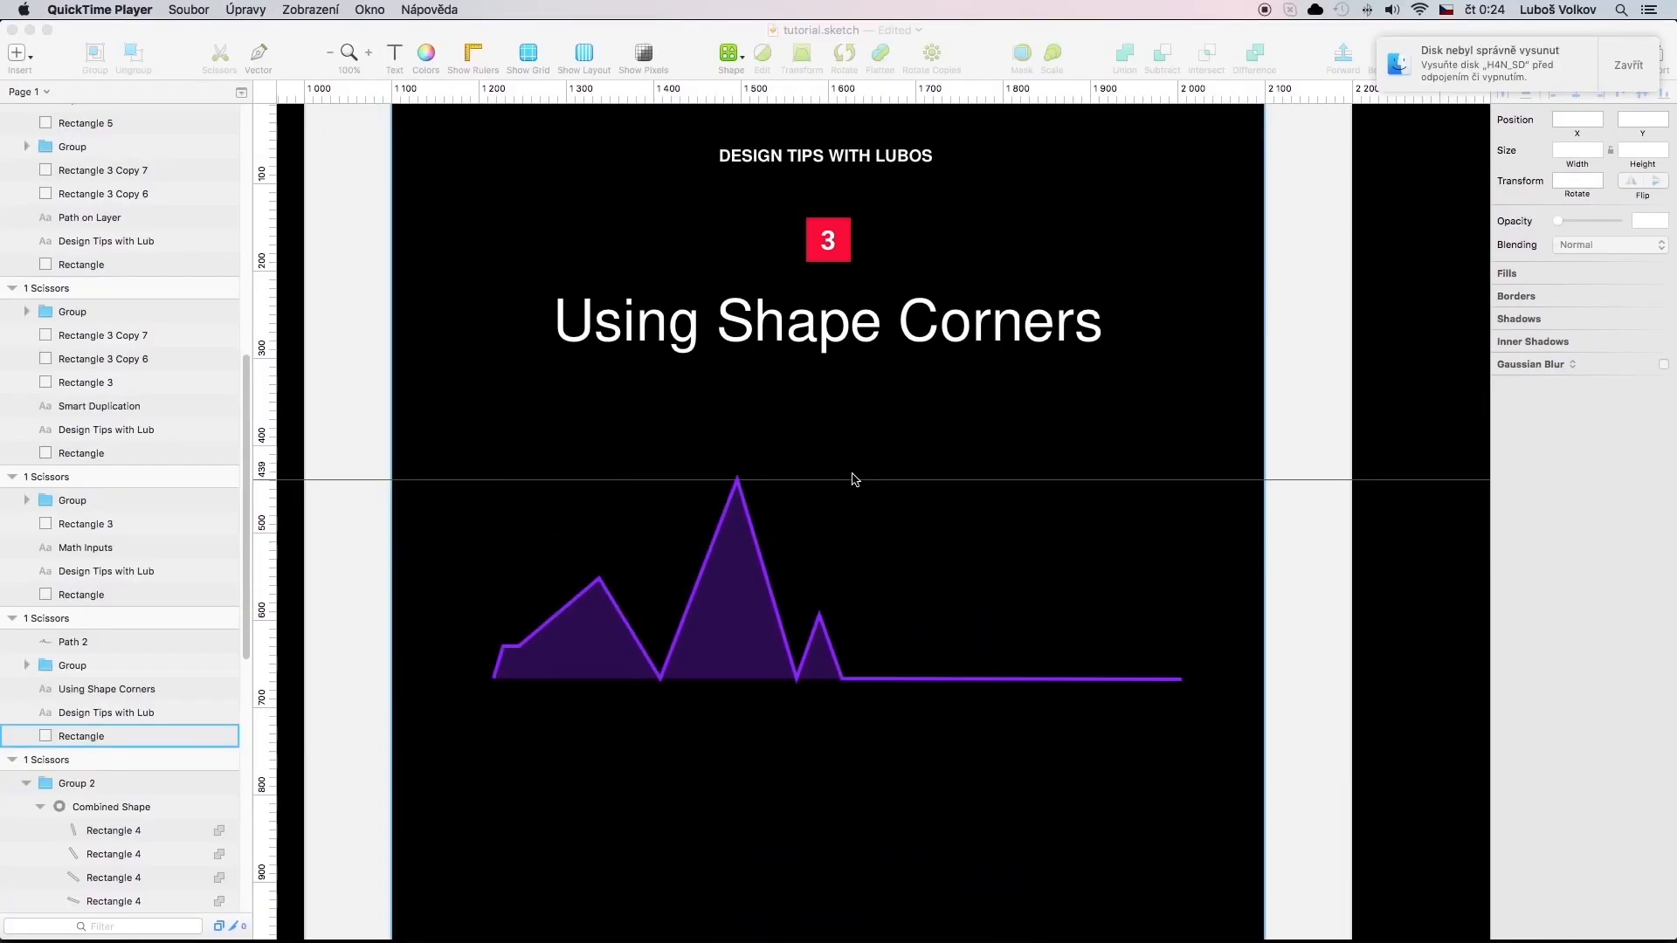
Round the tallest, left and small right peaks of the purple path using the Corners slider.
{"action": "left_click", "coordinate": [750, 522]}
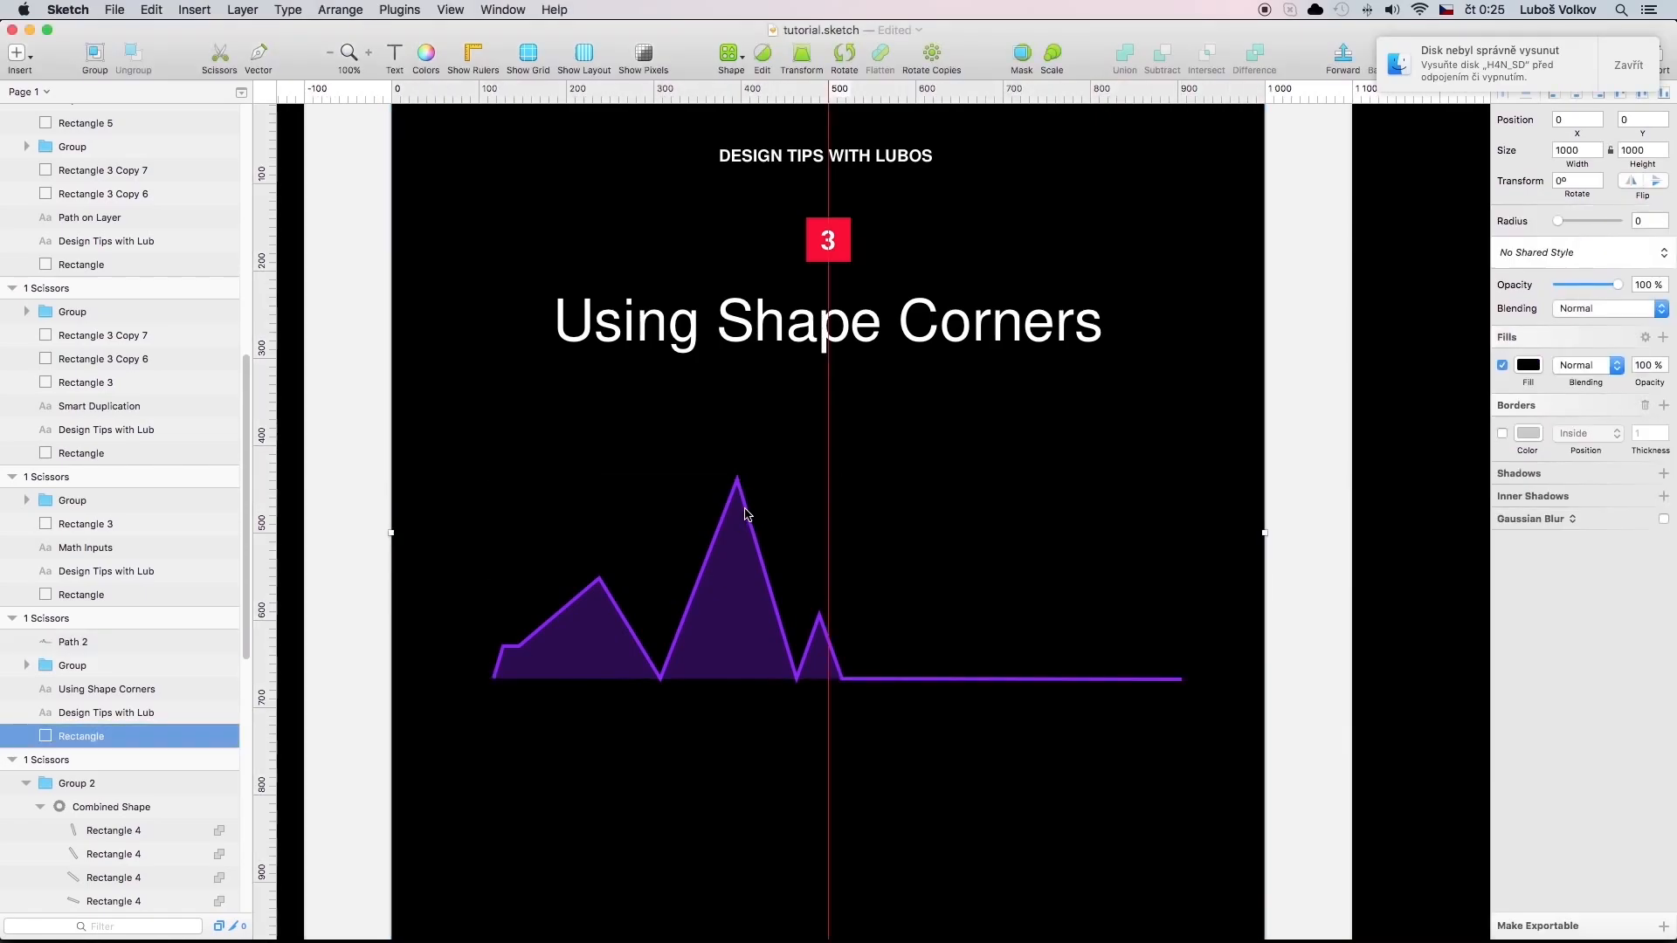
{"action": "double_click", "coordinate": [745, 511]}
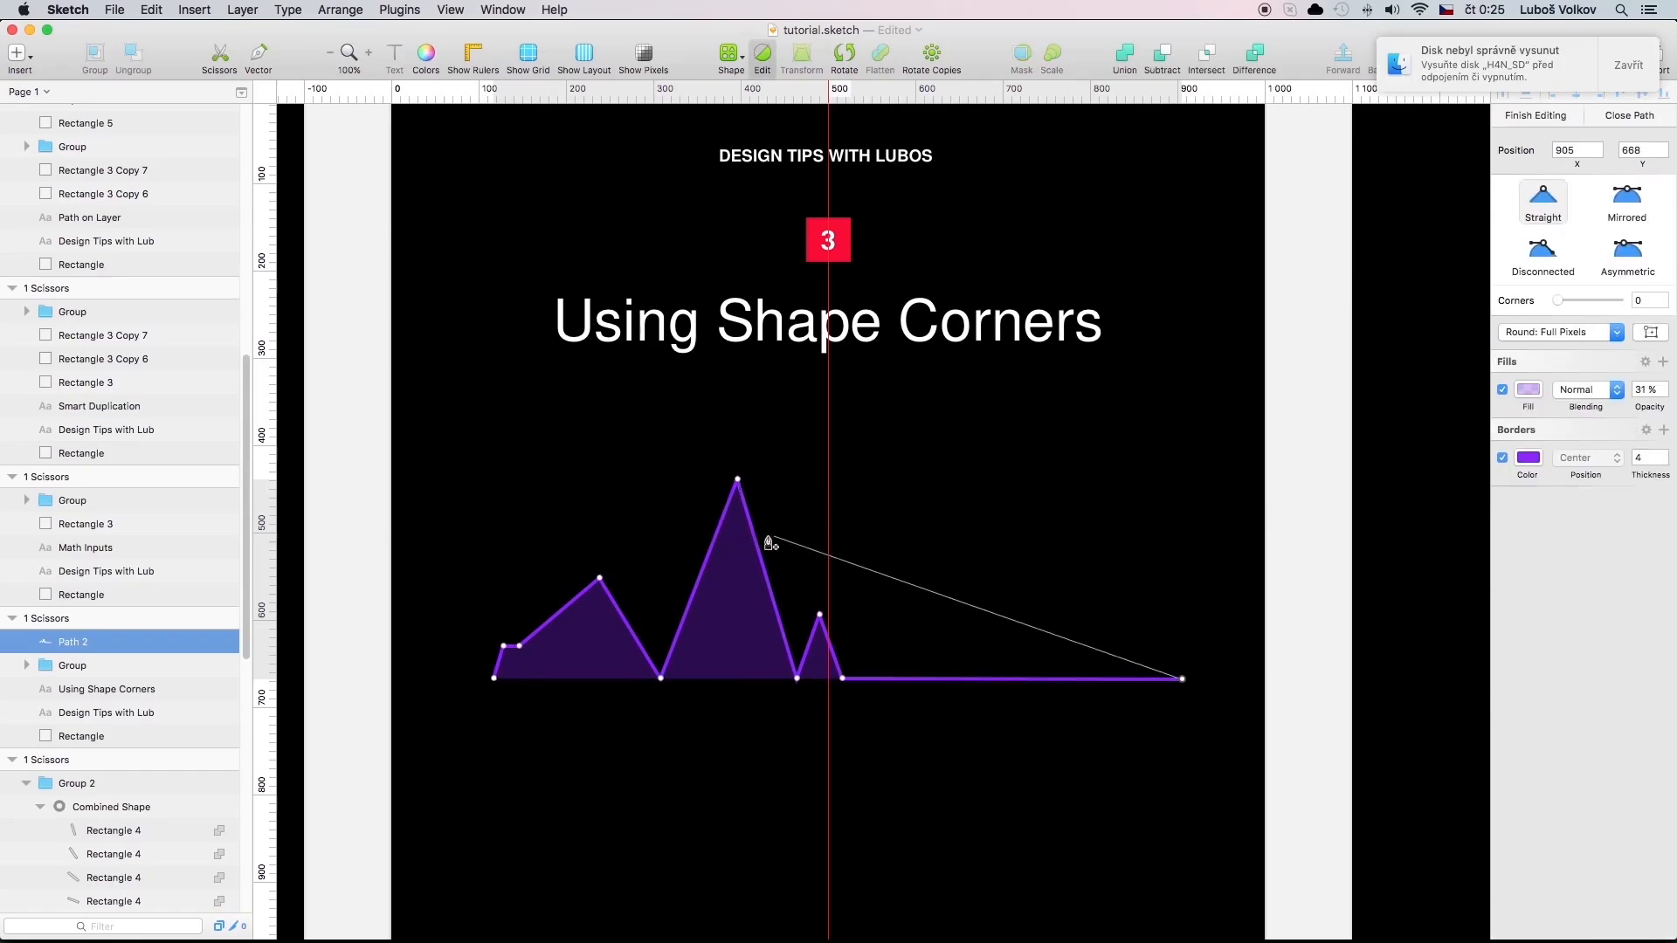
{"action": "left_click", "coordinate": [736, 483]}
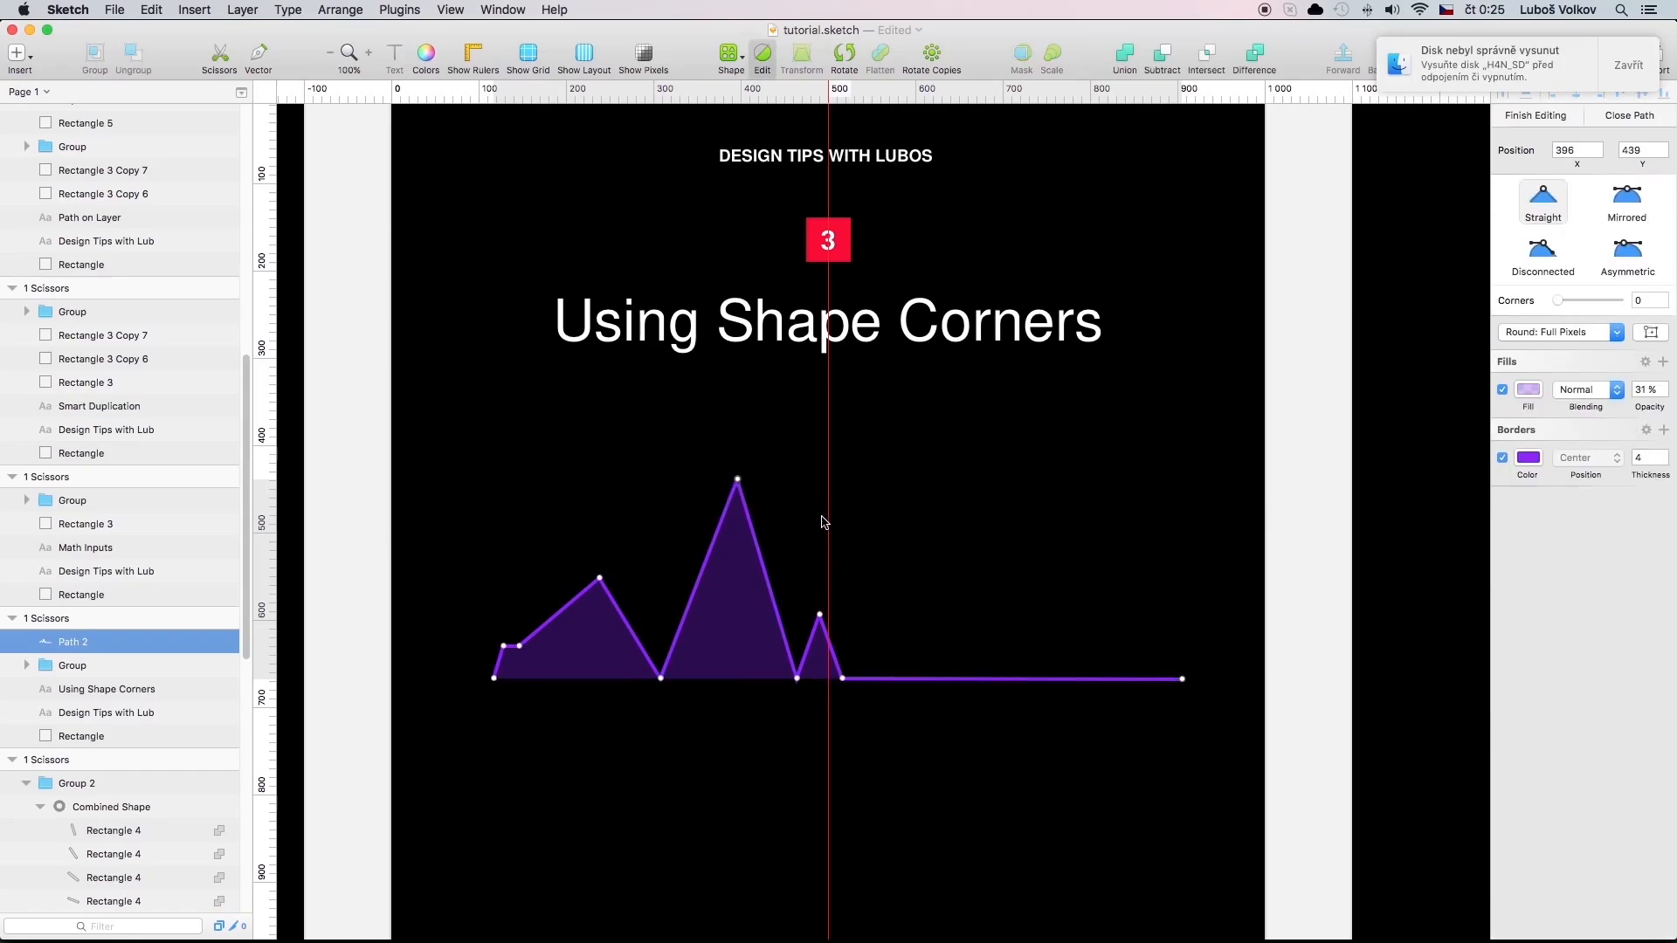
{"action": "left_click_drag", "start_coordinate": [1557, 301], "coordinate": [1616, 302]}
{"action": "left_click", "coordinate": [598, 579]}
{"action": "left_click_drag", "start_coordinate": [1556, 301], "coordinate": [1604, 302]}
{"action": "left_click", "coordinate": [820, 616]}
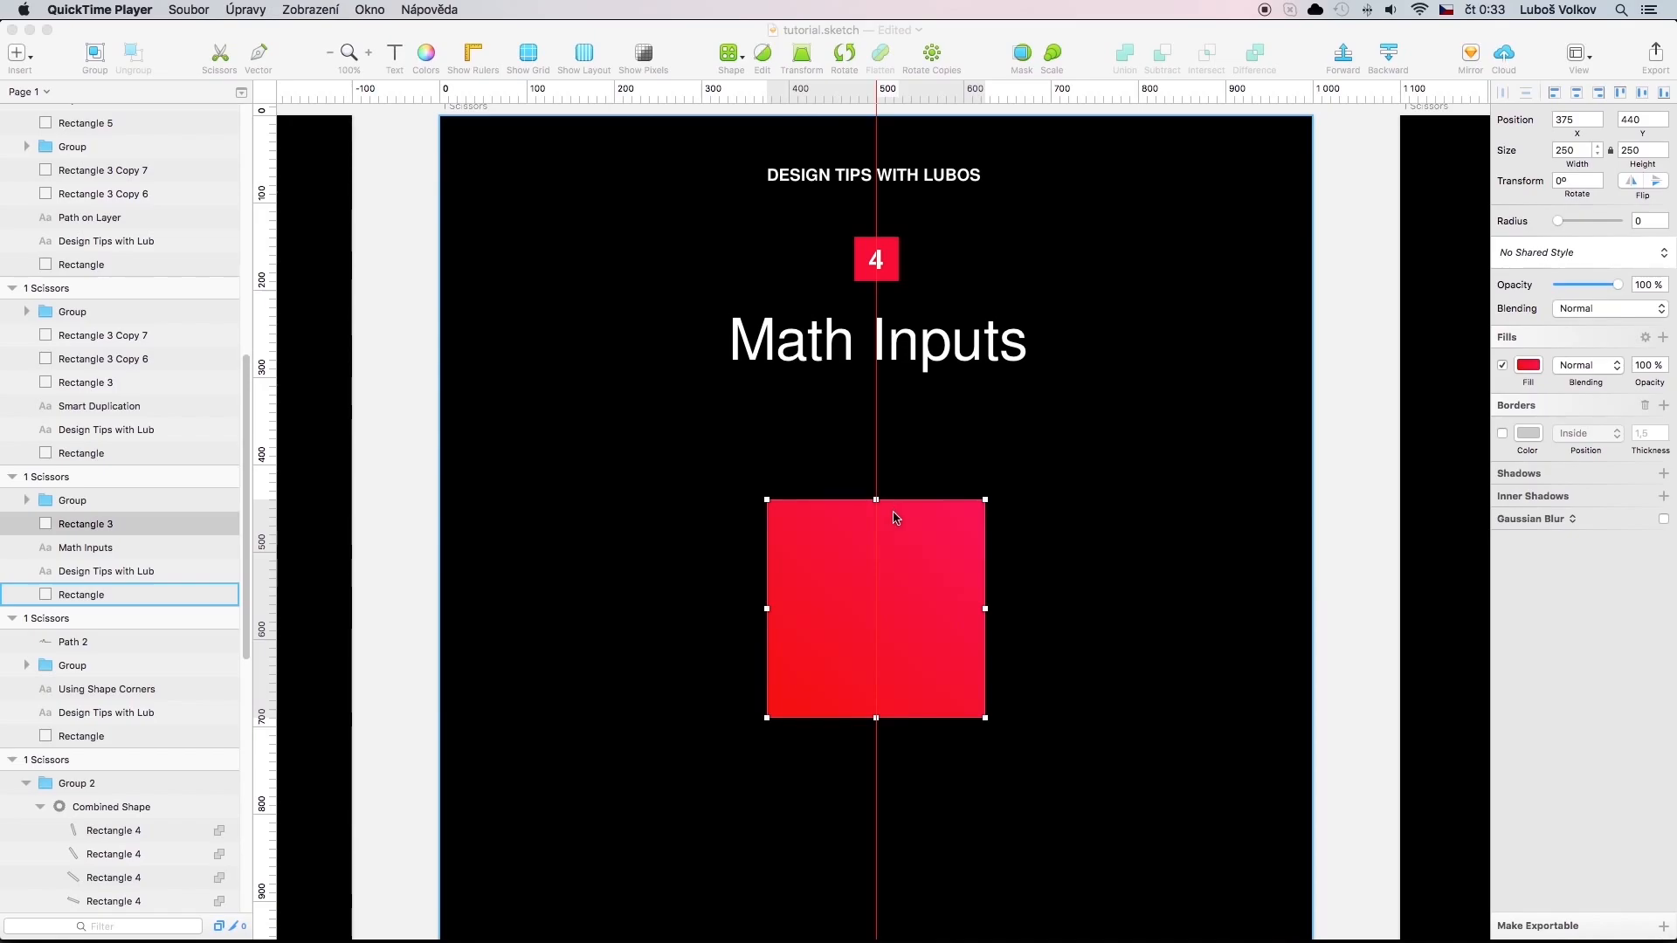
Double the red square's width with *2, then halve it back with /2.
{"action": "left_click", "coordinate": [1582, 151]}
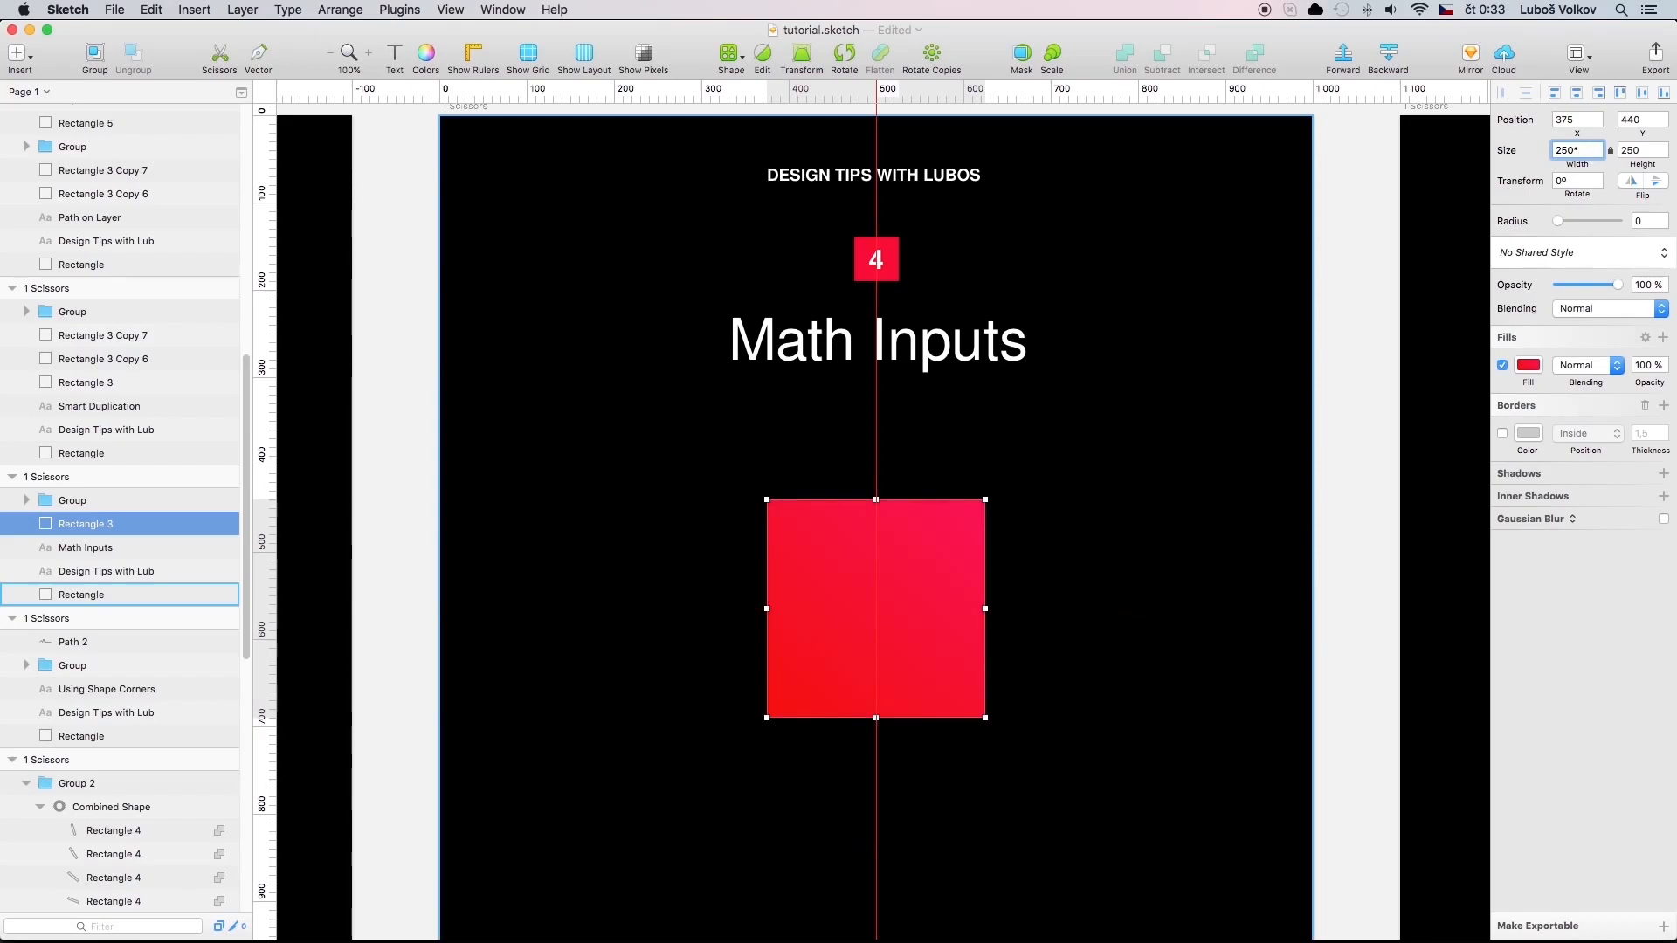
{"action": "type", "text": "*2"}
{"action": "key", "text": "Return"}
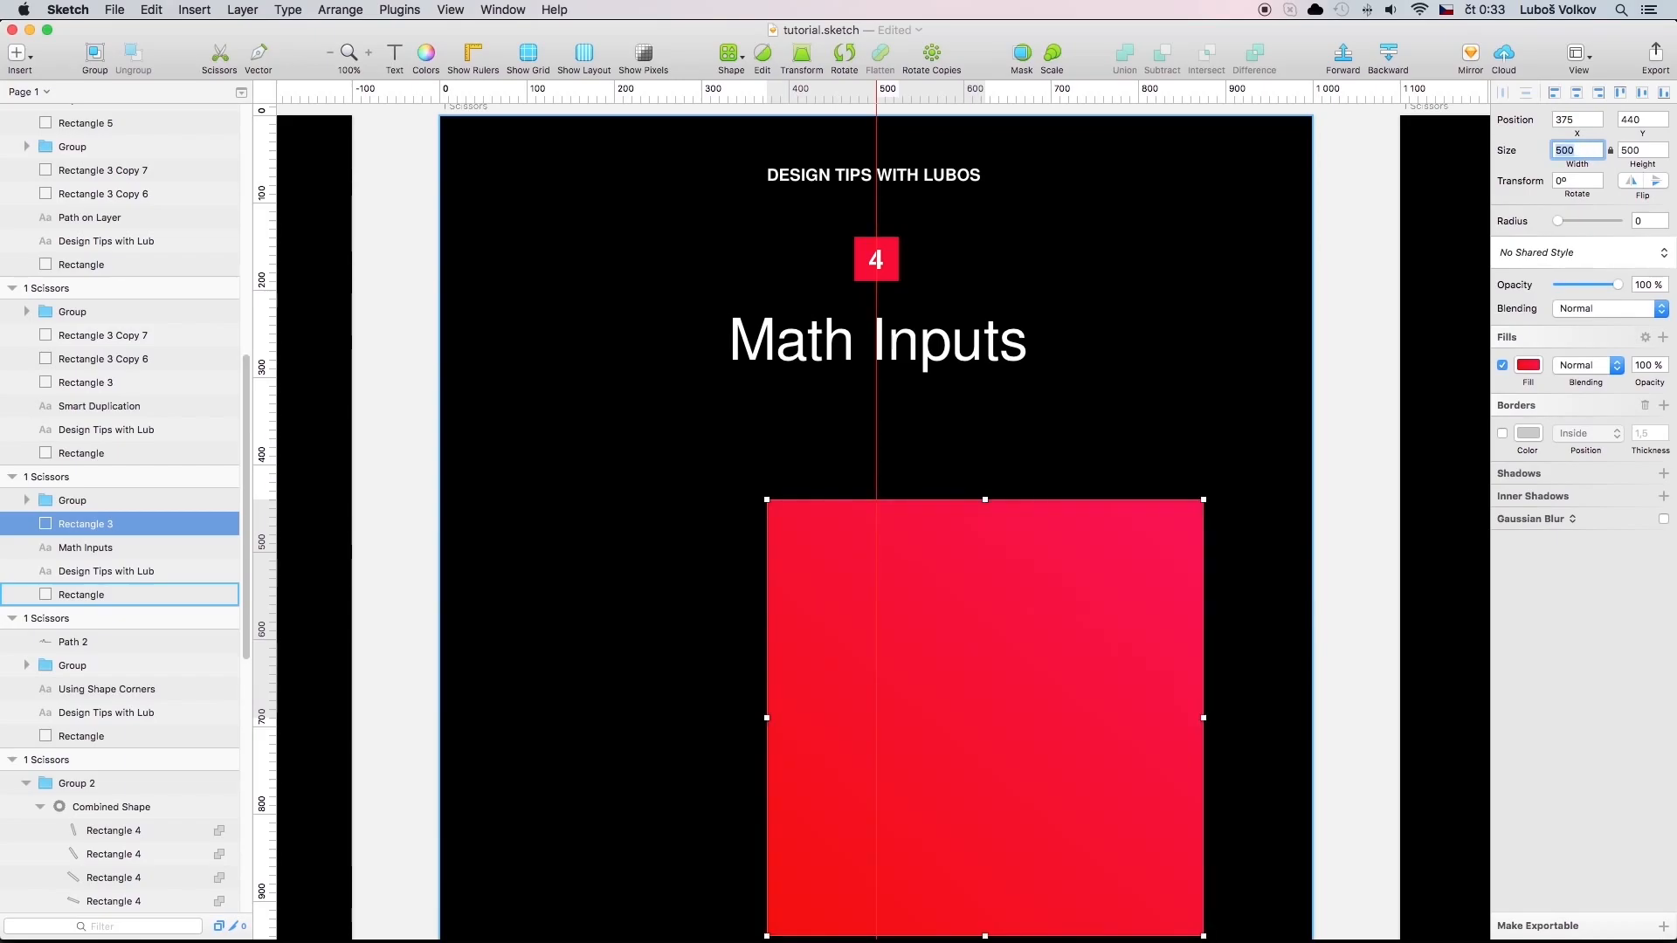
{"action": "left_click", "coordinate": [1586, 152]}
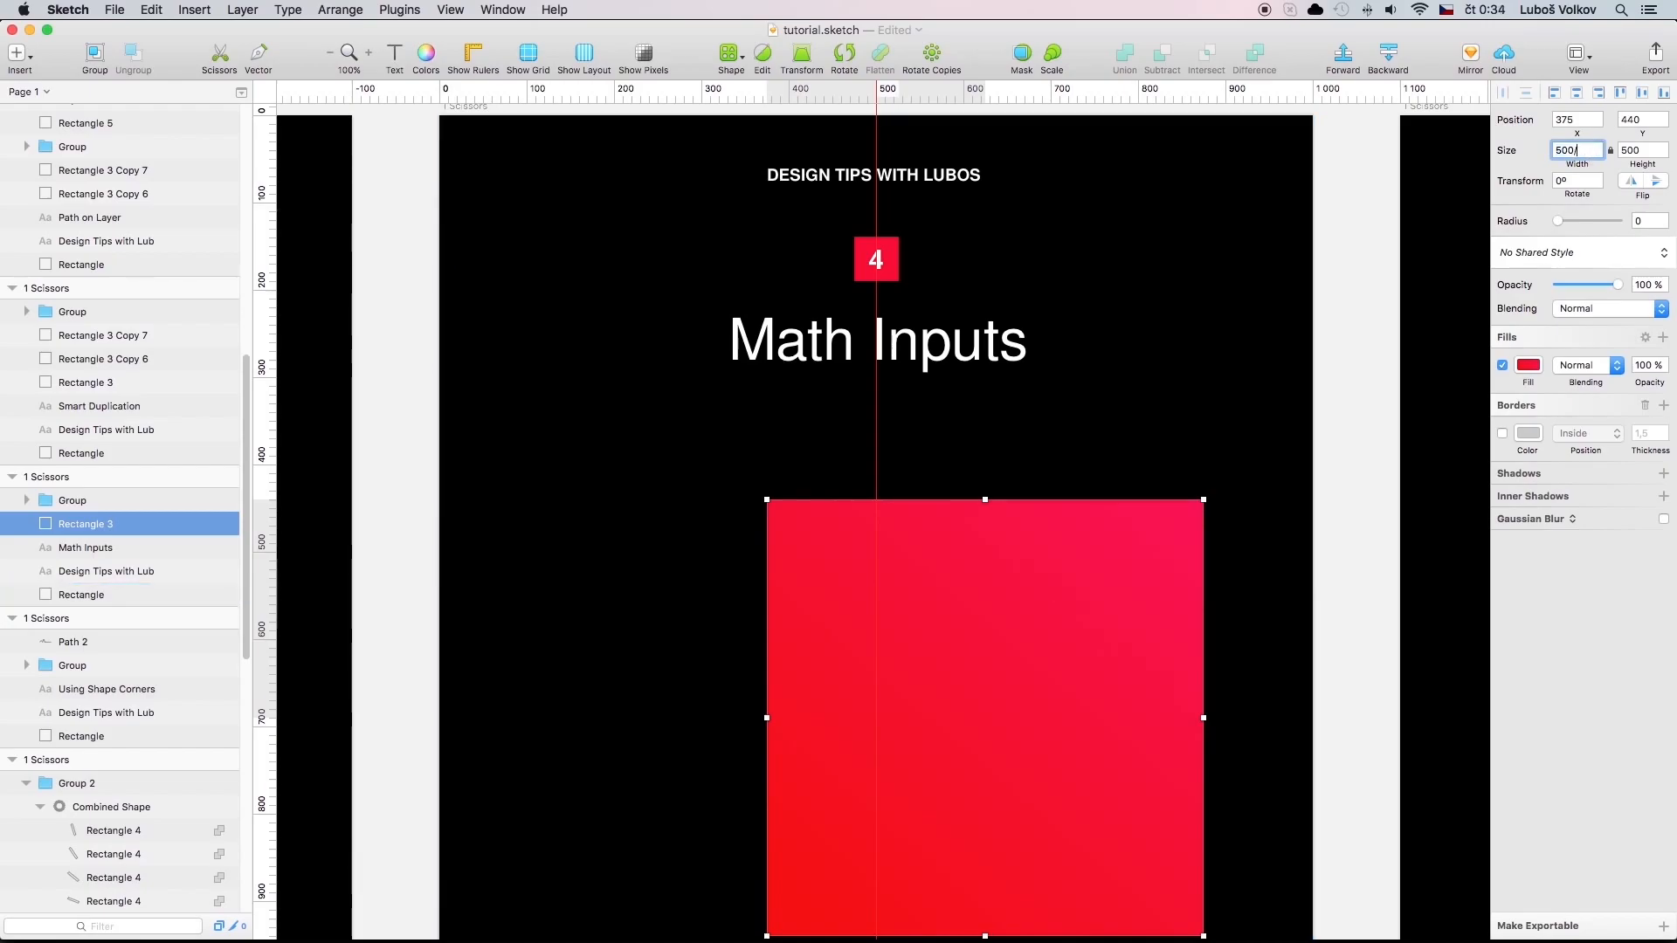
{"action": "type", "text": "/2"}
{"action": "key", "text": "Return"}
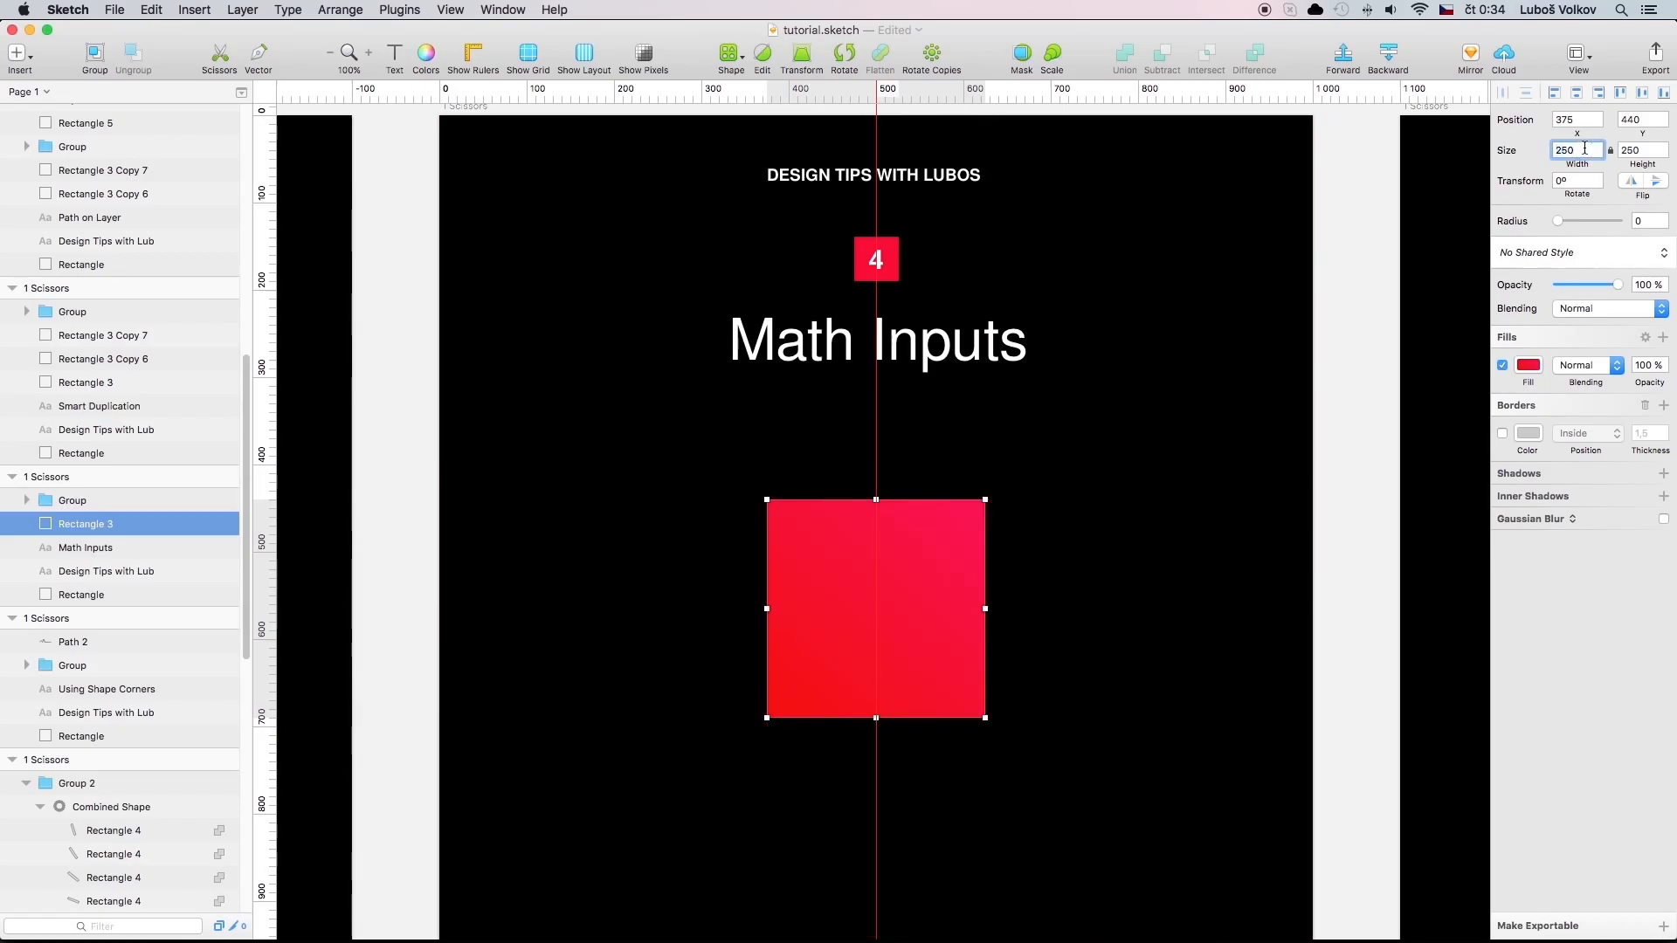
{"action": "type", "text": "-10"}
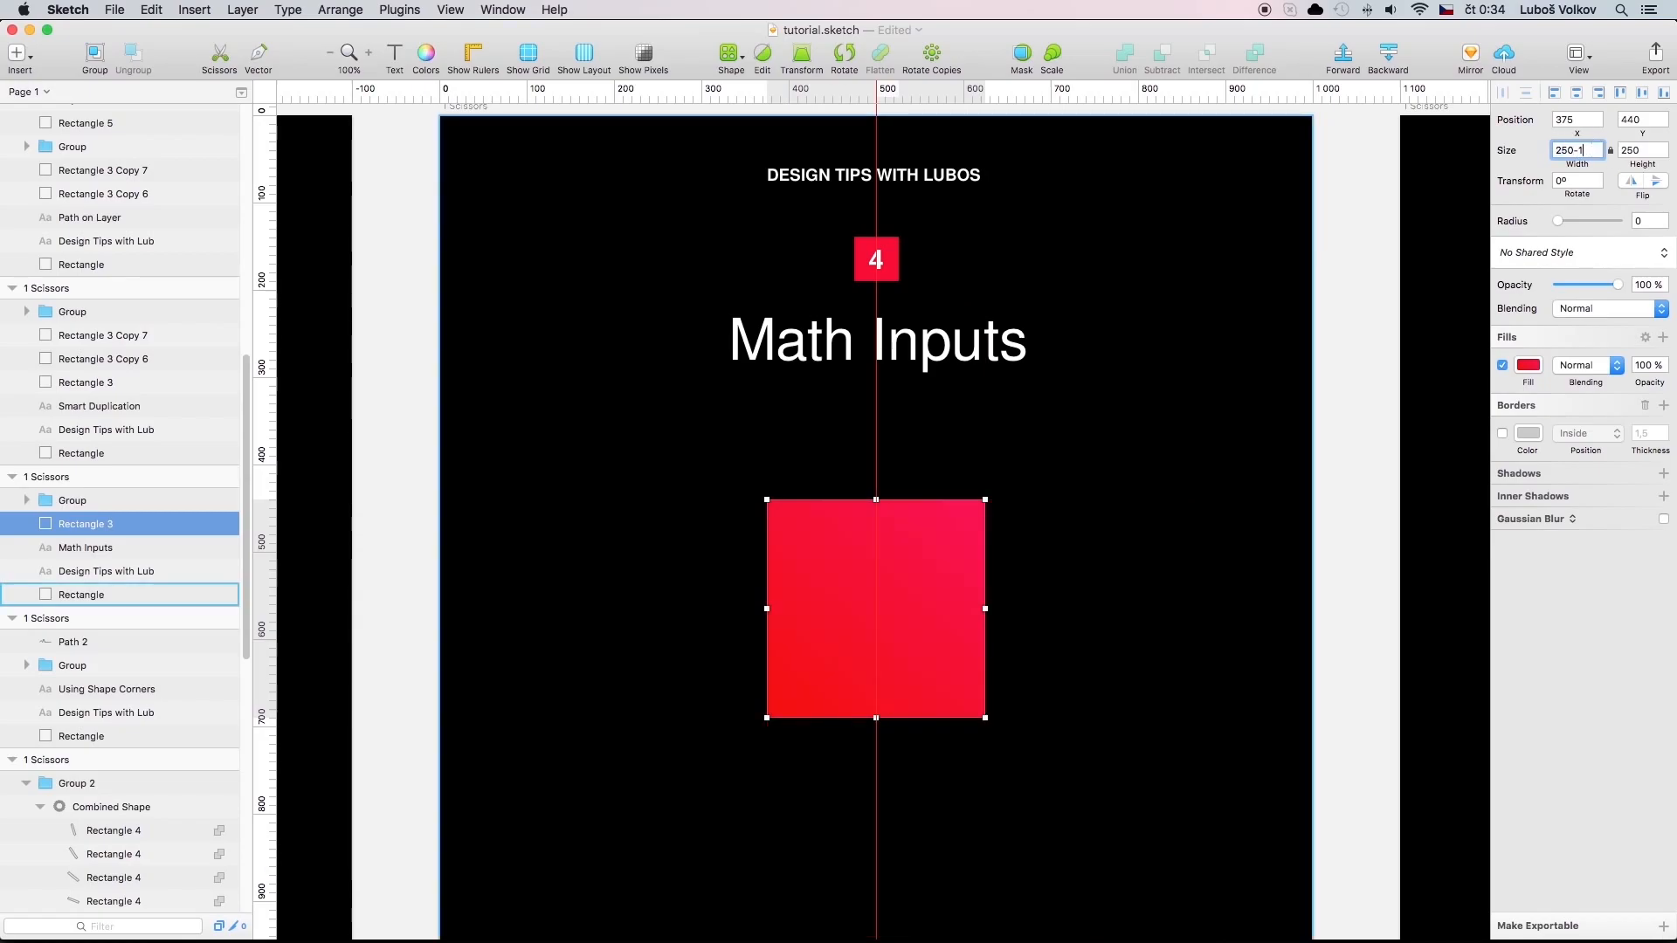
Shrink the square with -10 and -99 expressions so it measures 141 by 141.
{"action": "key", "text": "Return"}
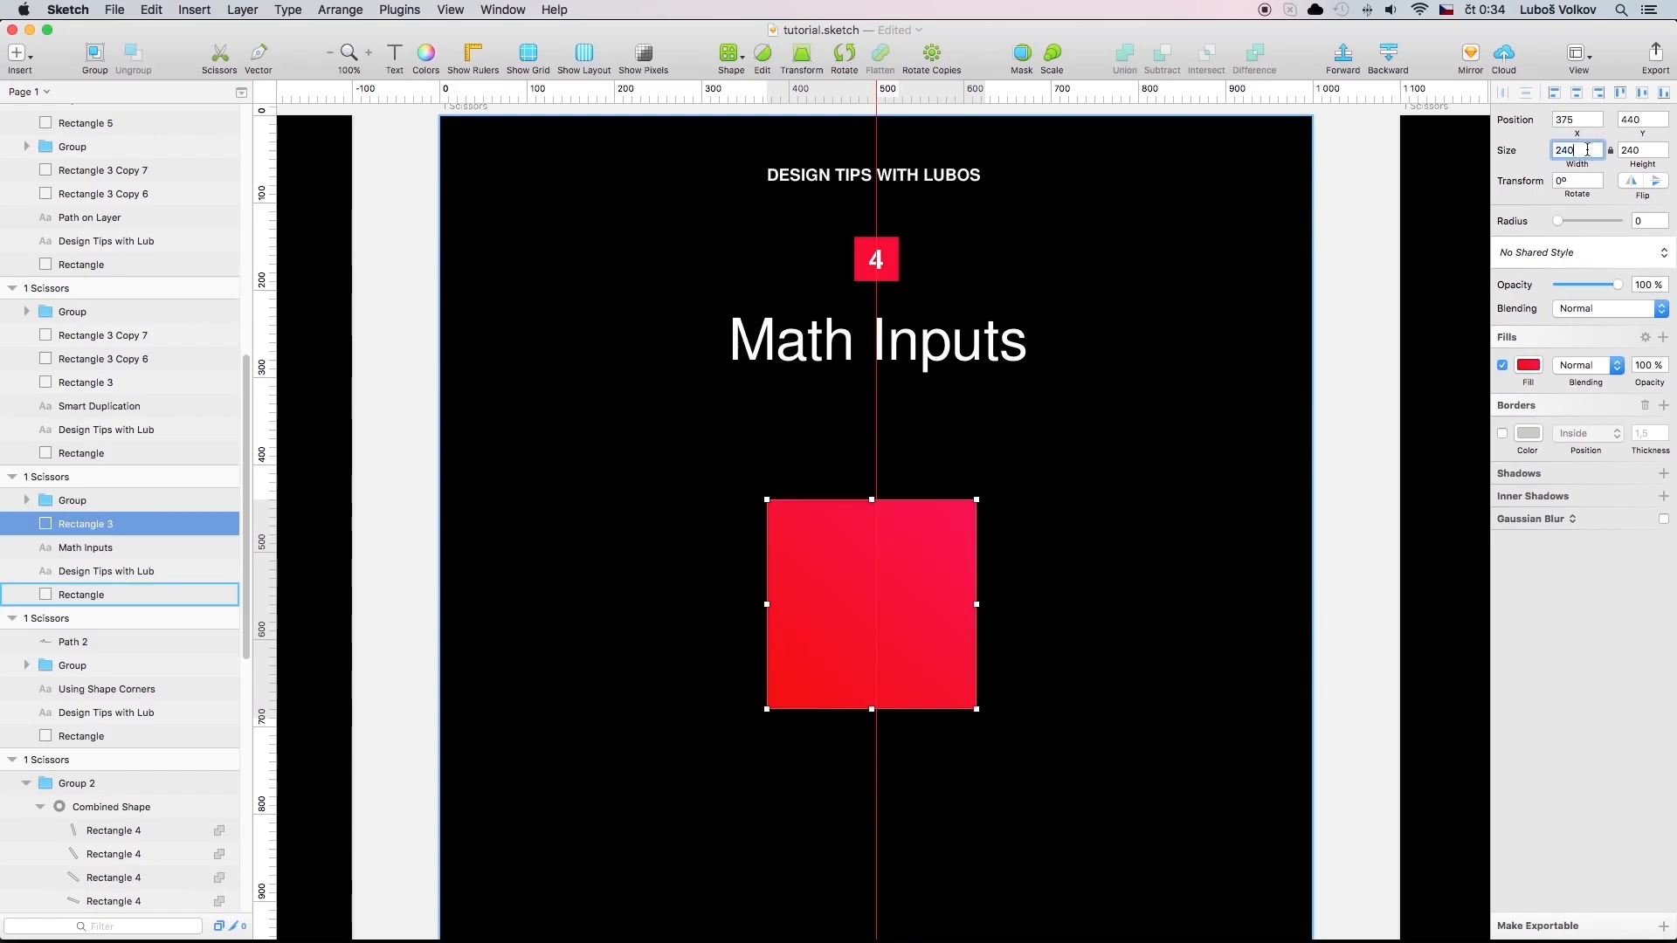
{"action": "type", "text": "-99"}
{"action": "key", "text": "Return"}
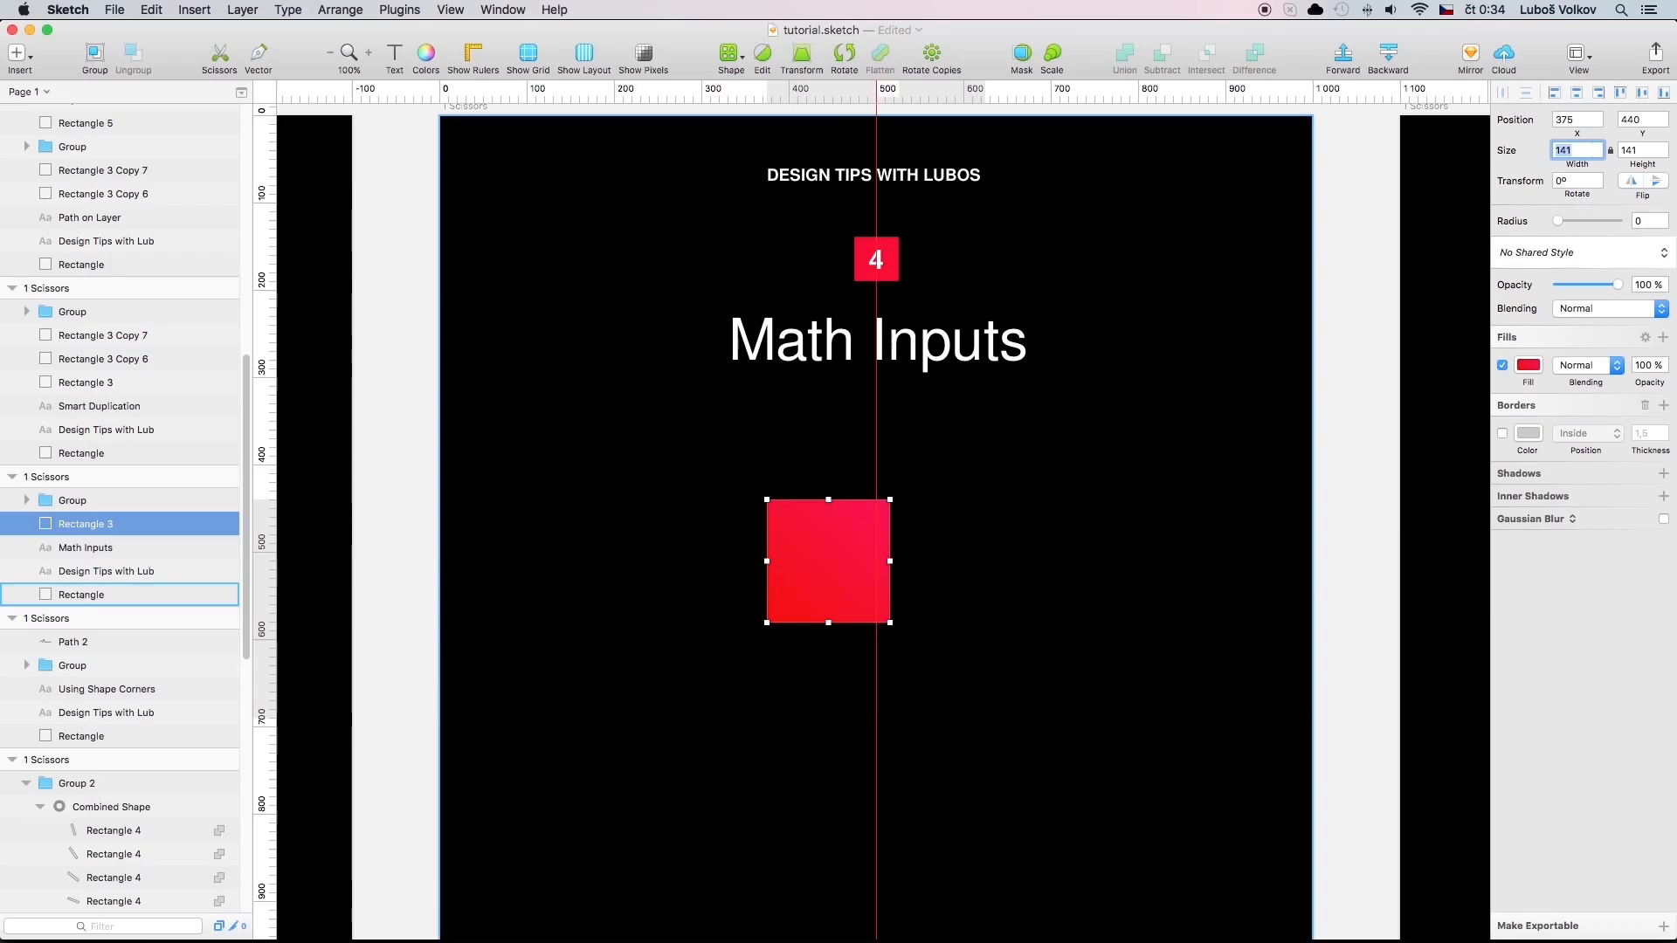
{"action": "left_click", "coordinate": [1582, 151]}
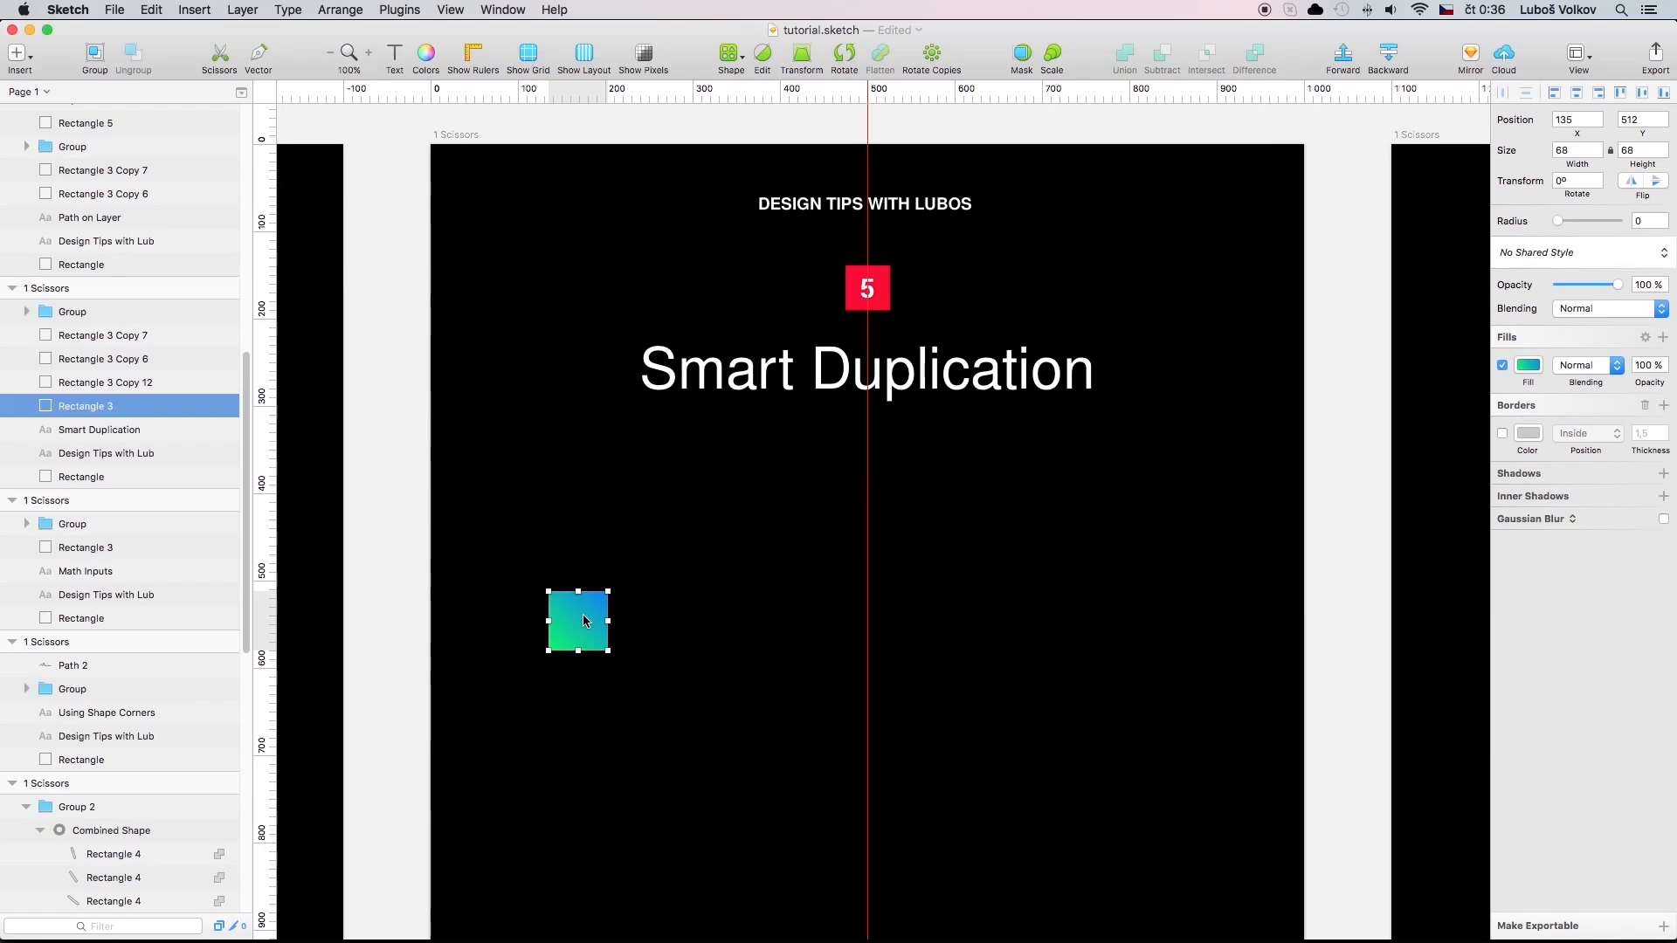
Option-drag a copy of the gradient square, nudge it, and Cmd+D a row of evenly spaced copies.
{"action": "left_click_drag", "start_coordinate": [586, 622], "coordinate": [652, 621]}
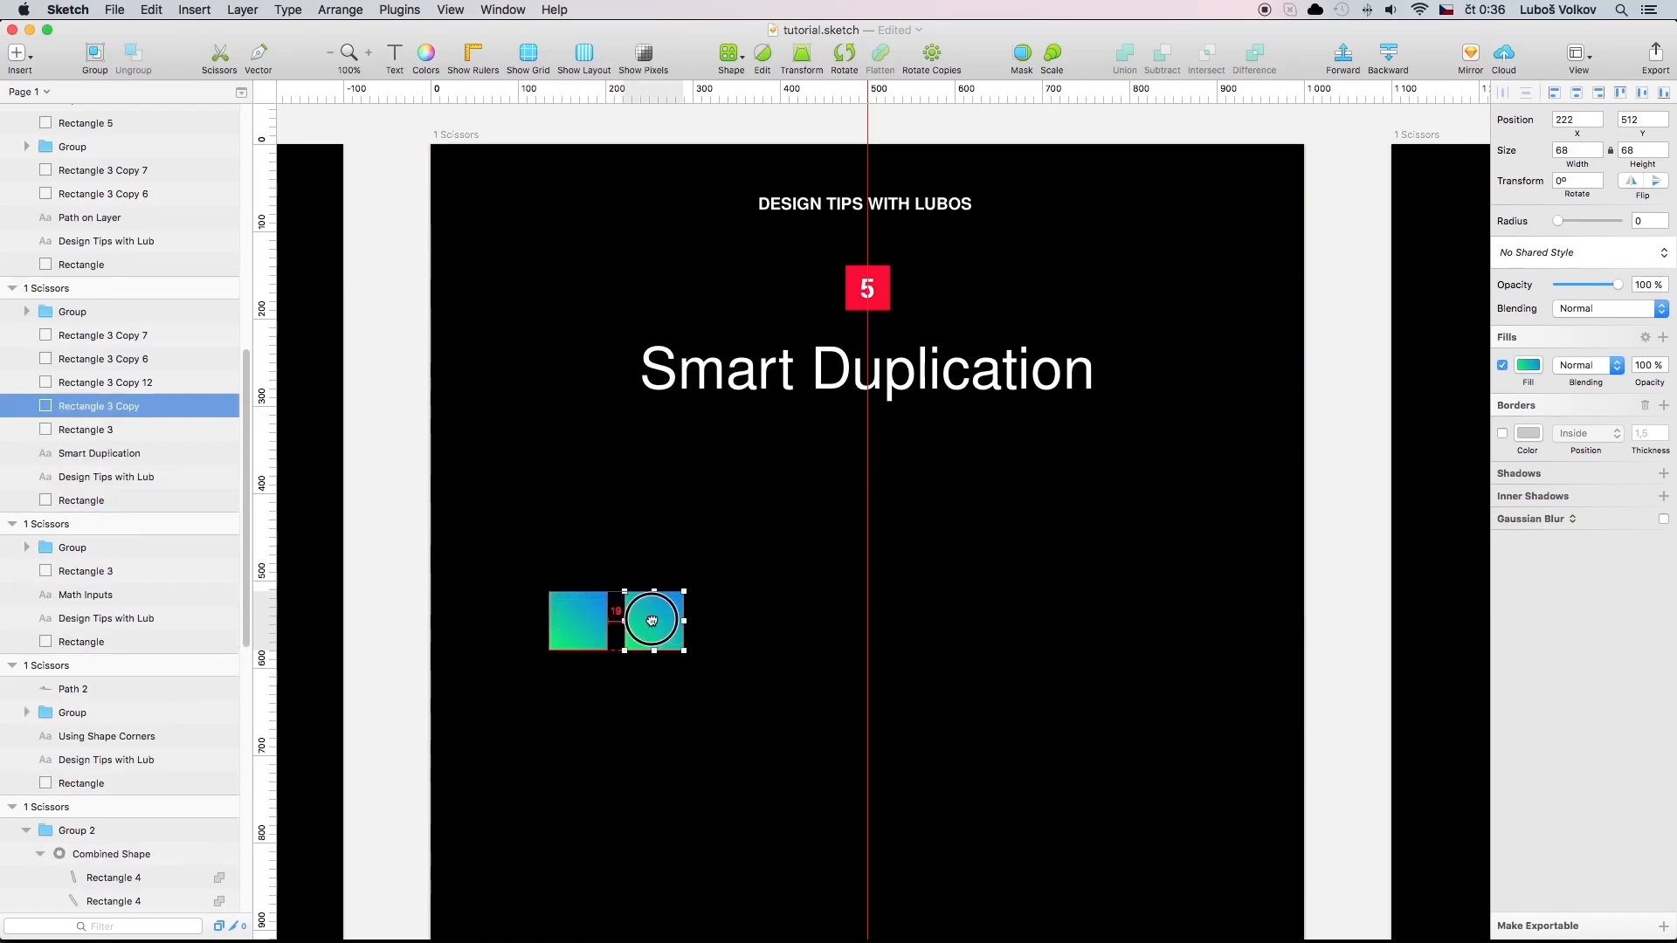
{"action": "key", "text": "Left"}
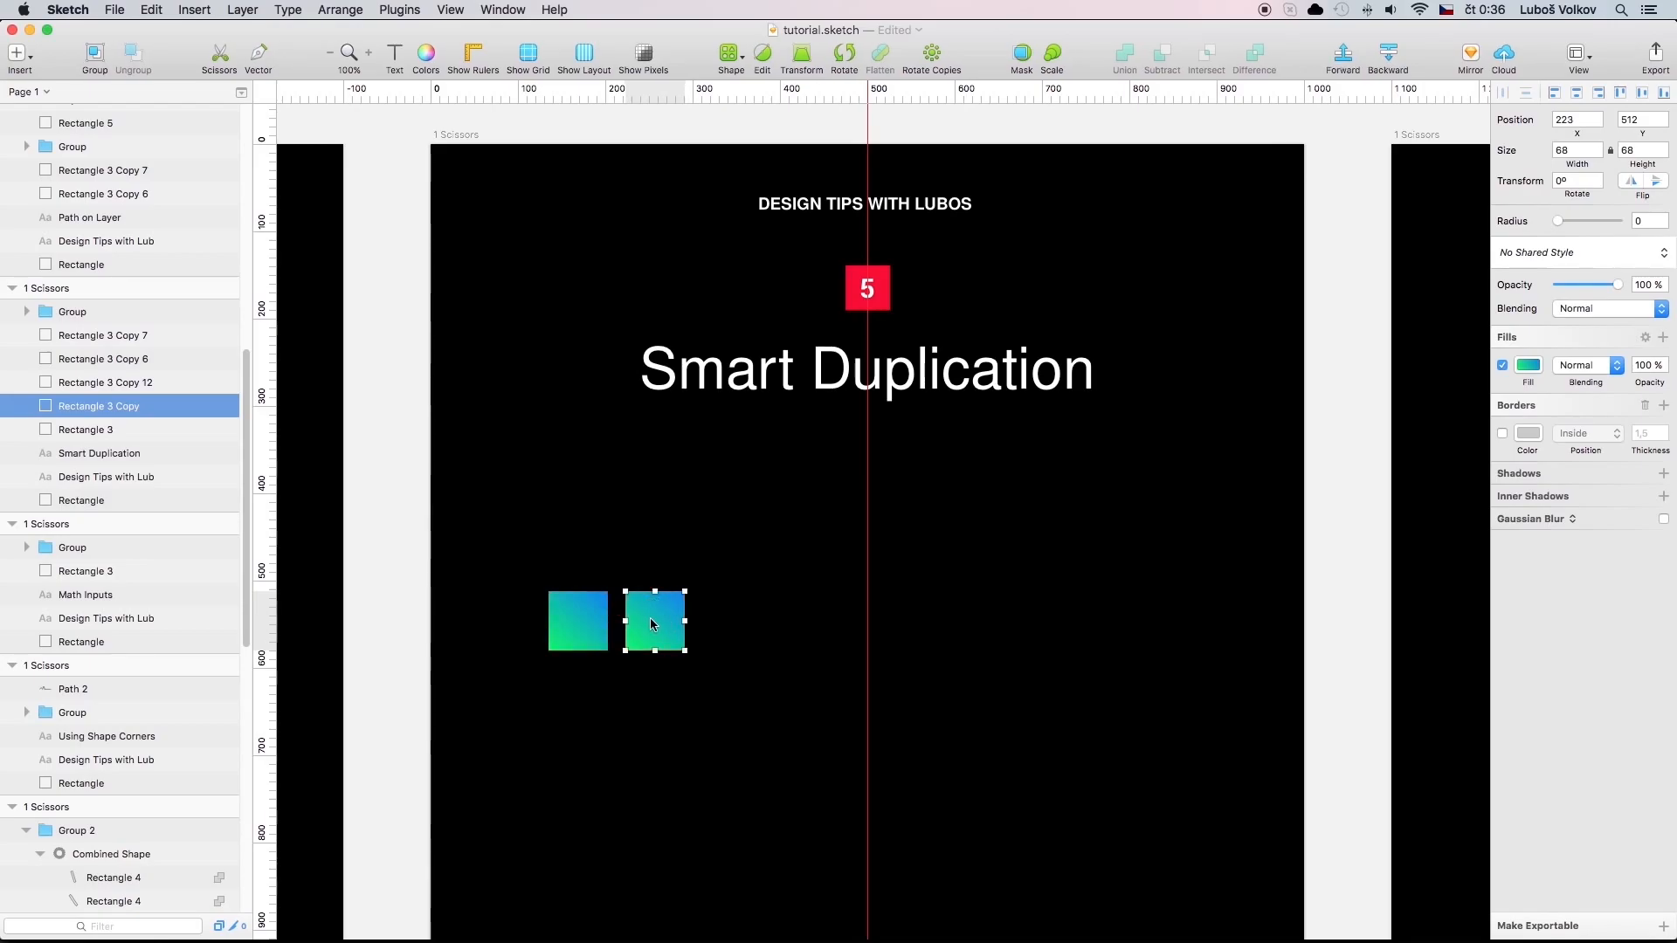
{"action": "key", "text": "super+d"}
{"action": "key", "text": "super+d"}
{"action": "key", "text": "super+d"}
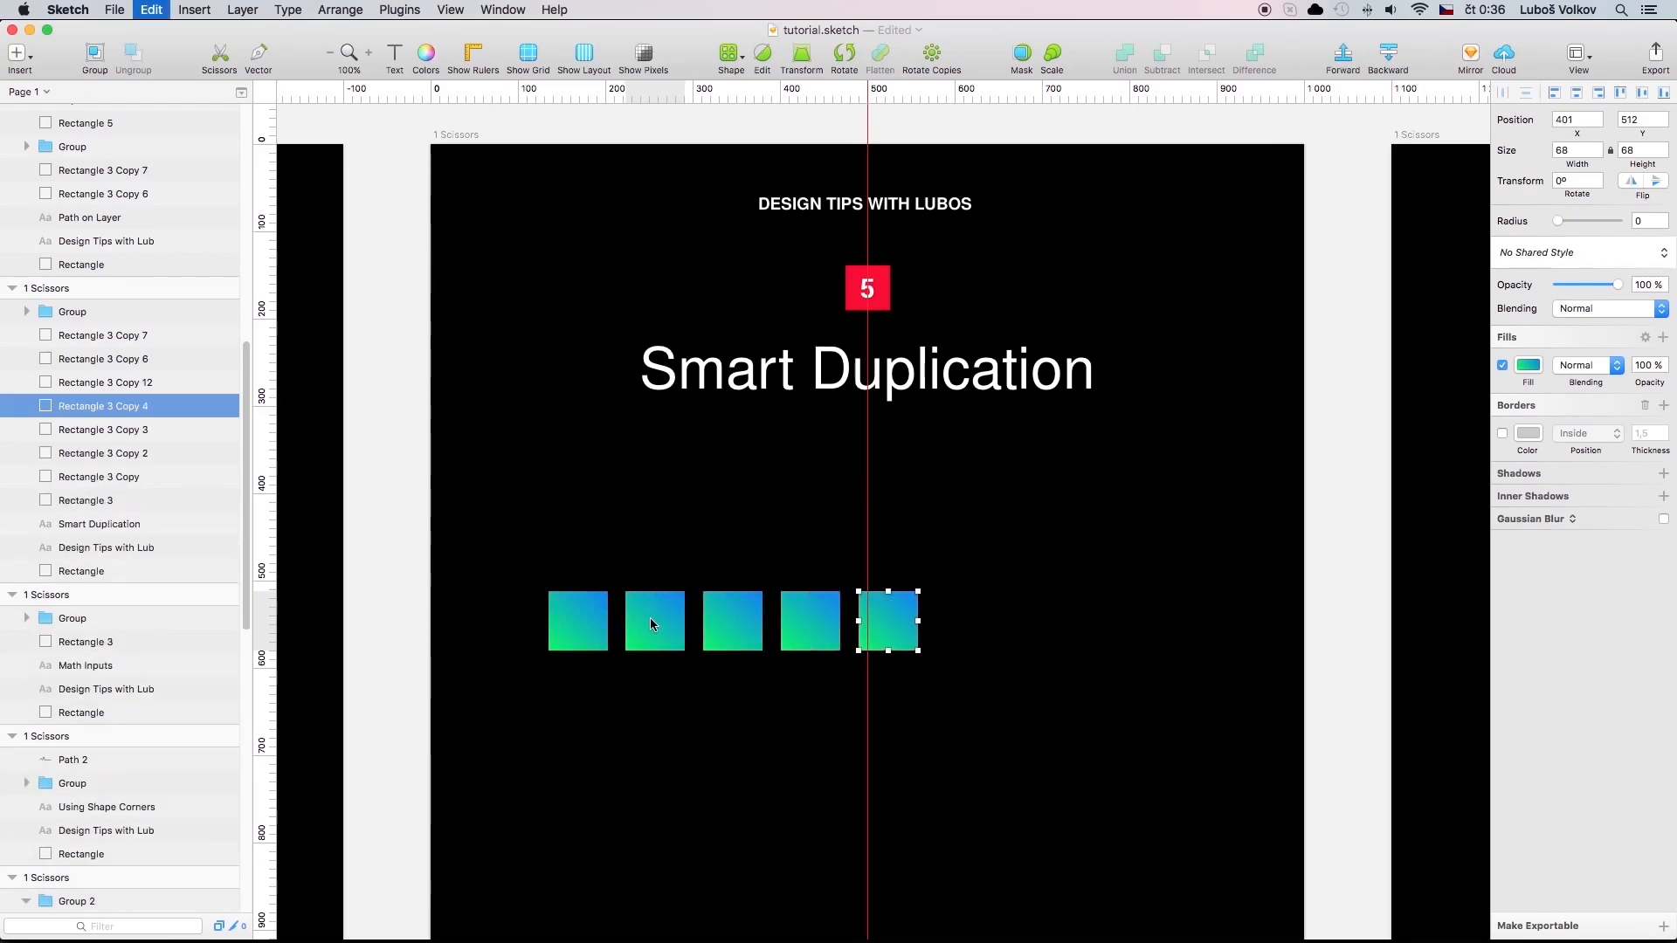
{"action": "key", "text": "super+d"}
{"action": "key", "text": "super+d"}
{"action": "key", "text": "super+d"}
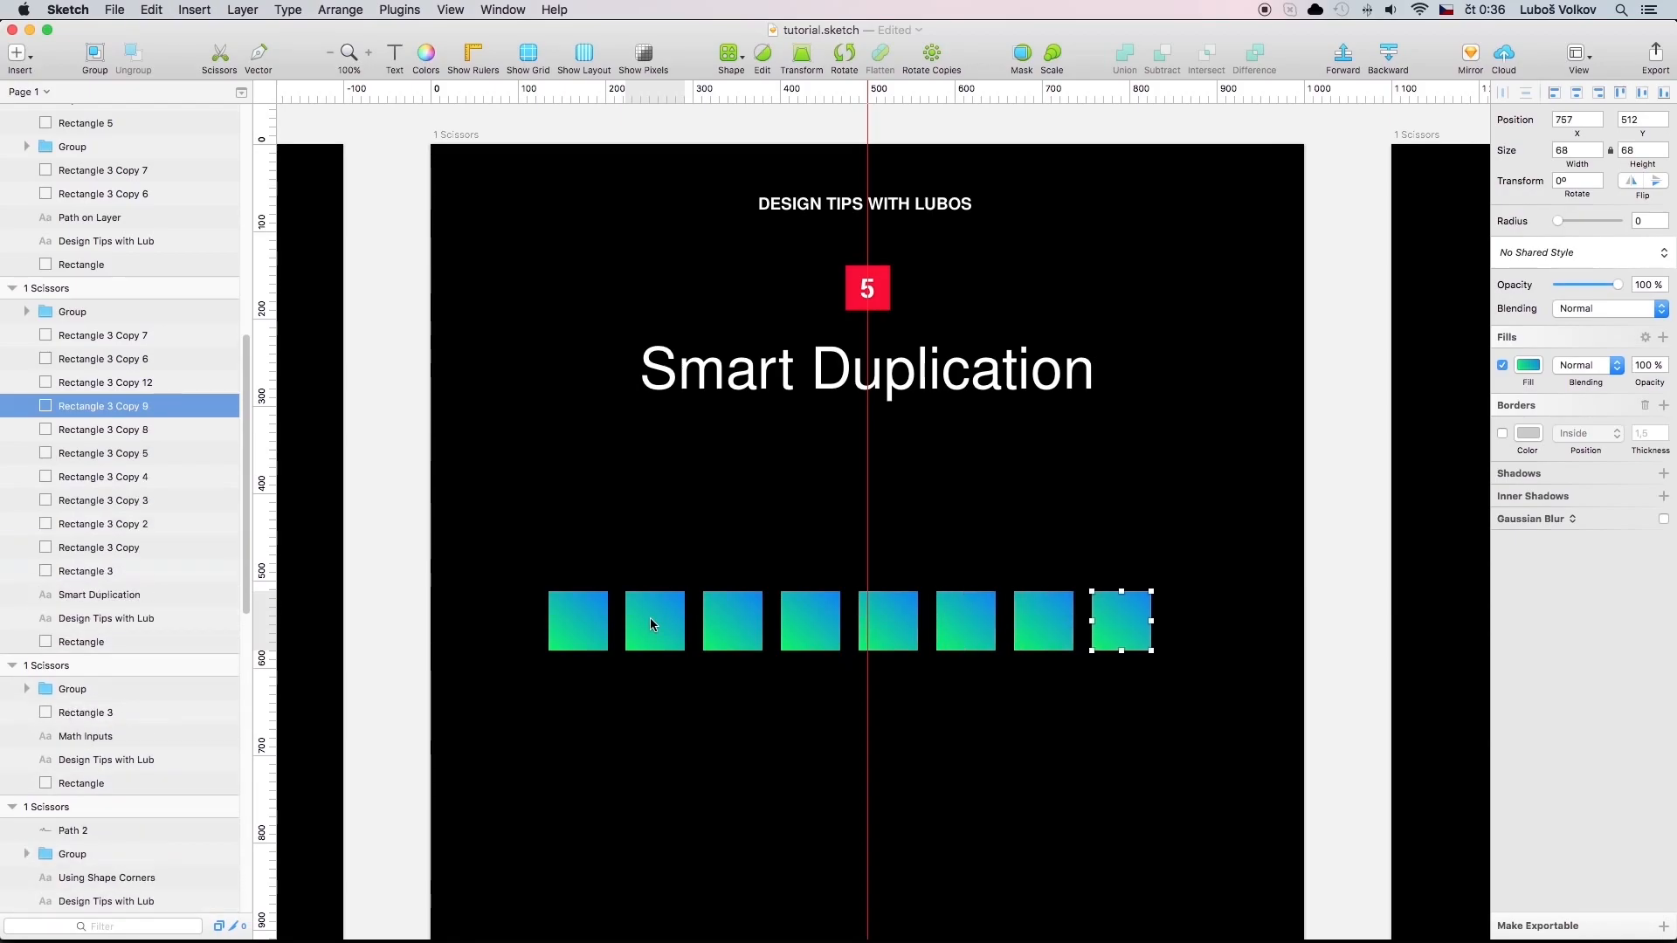
{"action": "key", "text": "super+d"}
{"action": "key", "text": "super+d"}
{"action": "key", "text": "super+d"}
{"action": "key", "text": "super+d"}
{"action": "key", "text": "super+d"}
{"action": "key", "text": "super+d"}
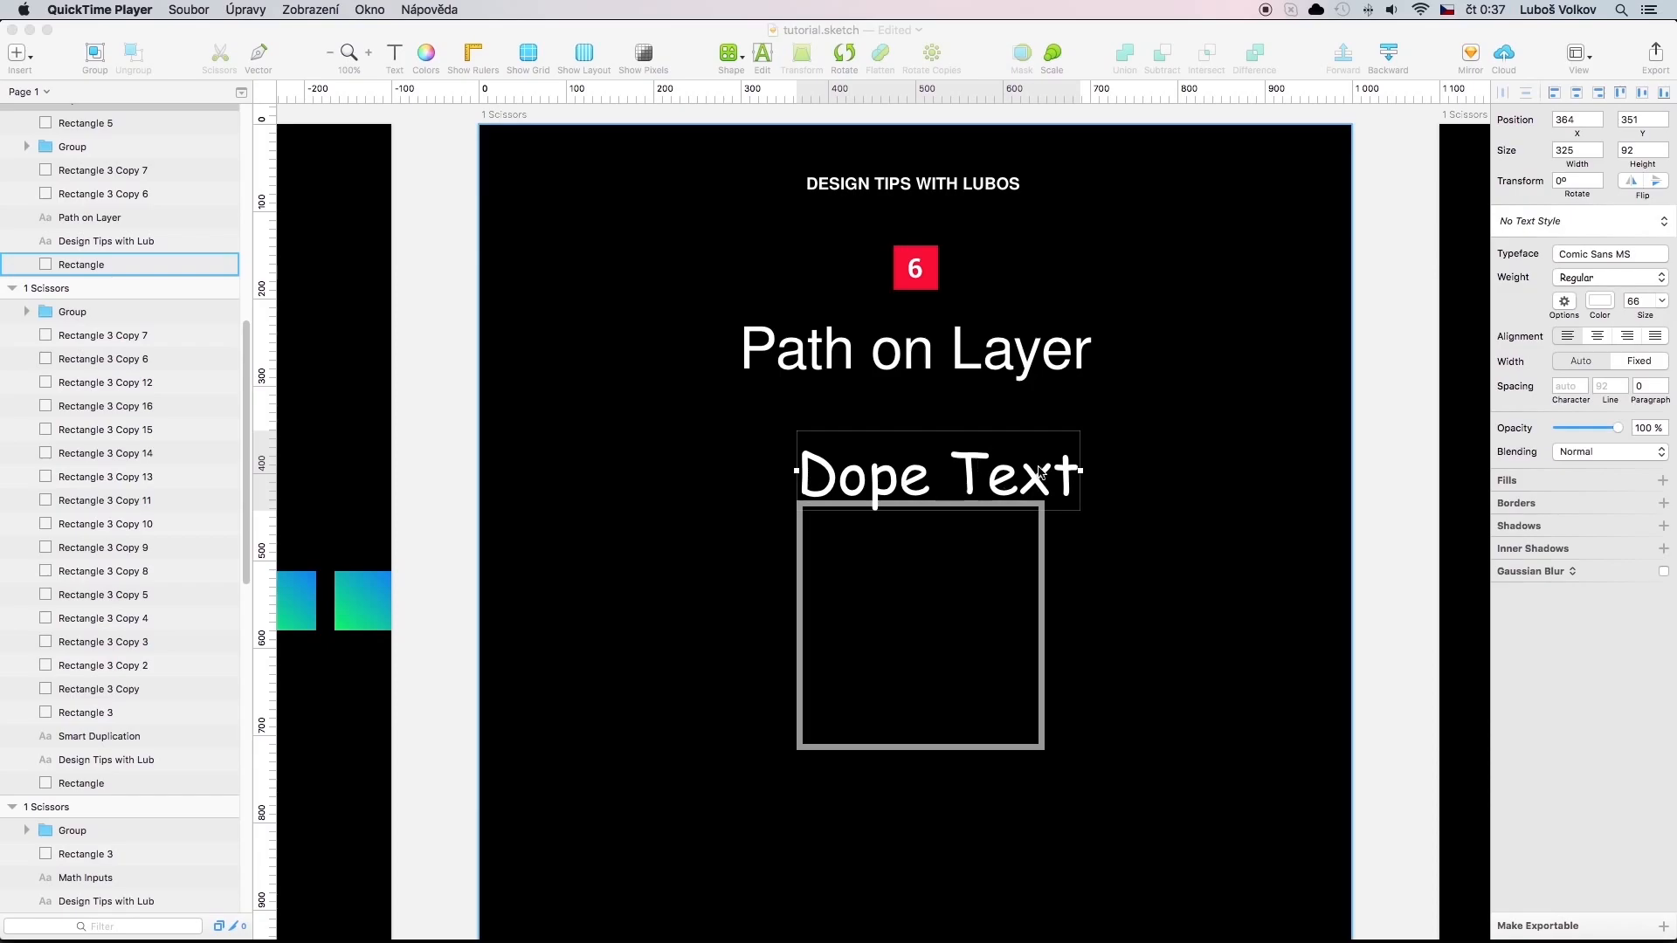
Apply Type > Text on Path so Dope Text follows the grey square's outline.
{"action": "left_click", "coordinate": [559, 166]}
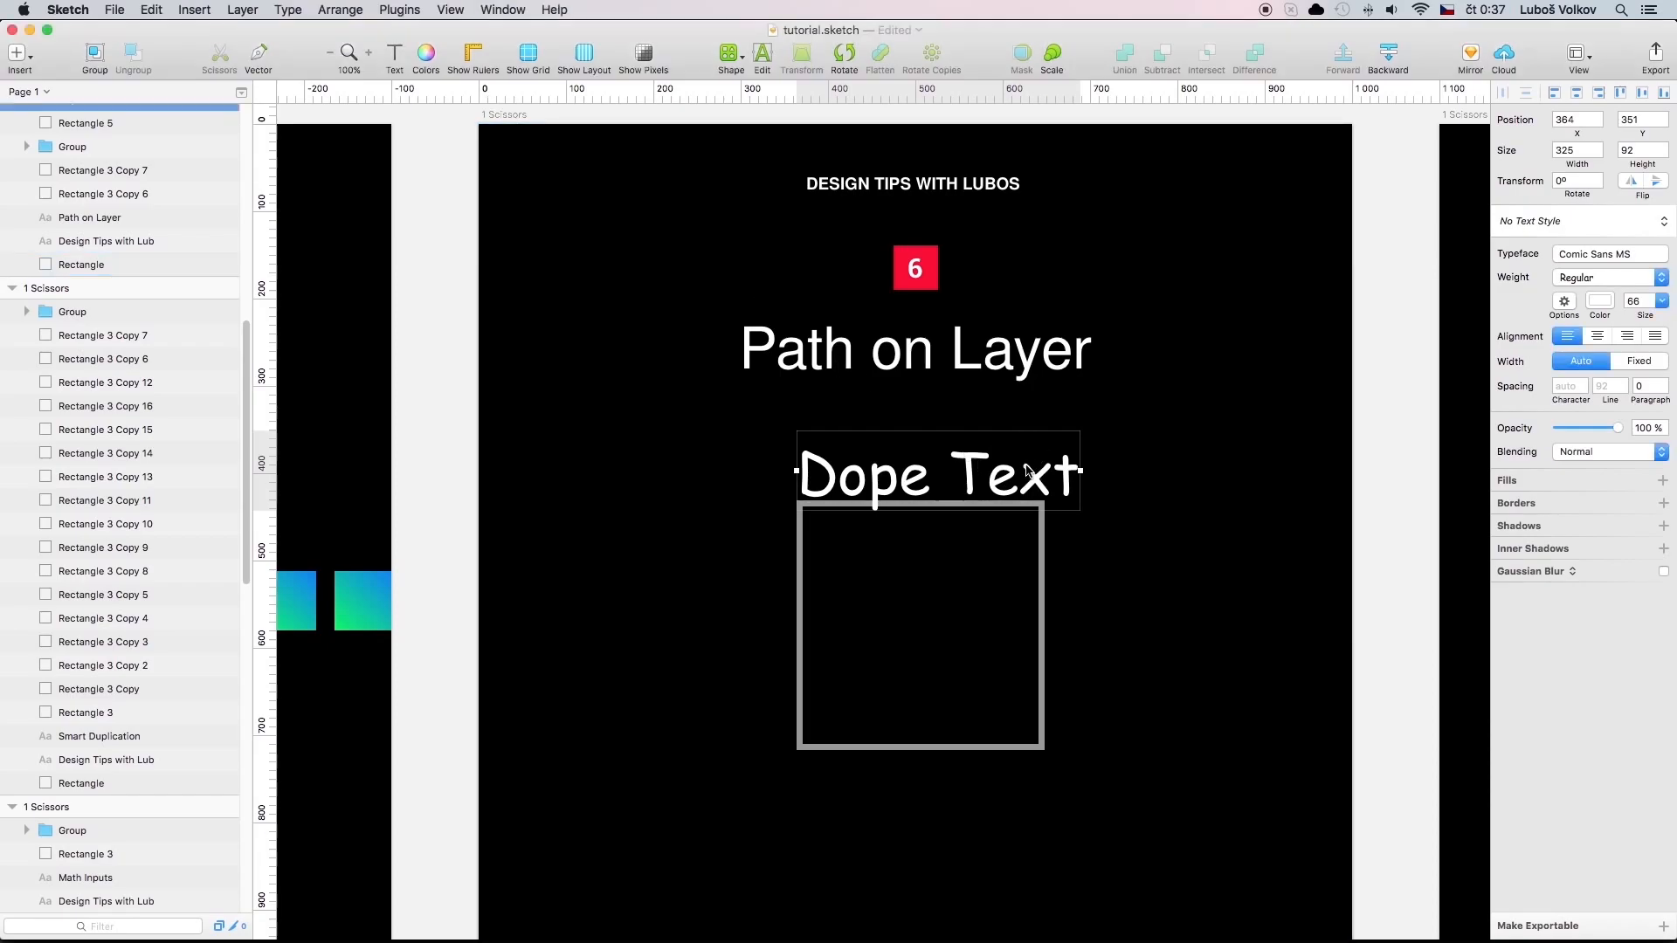
{"action": "left_click", "coordinate": [288, 9]}
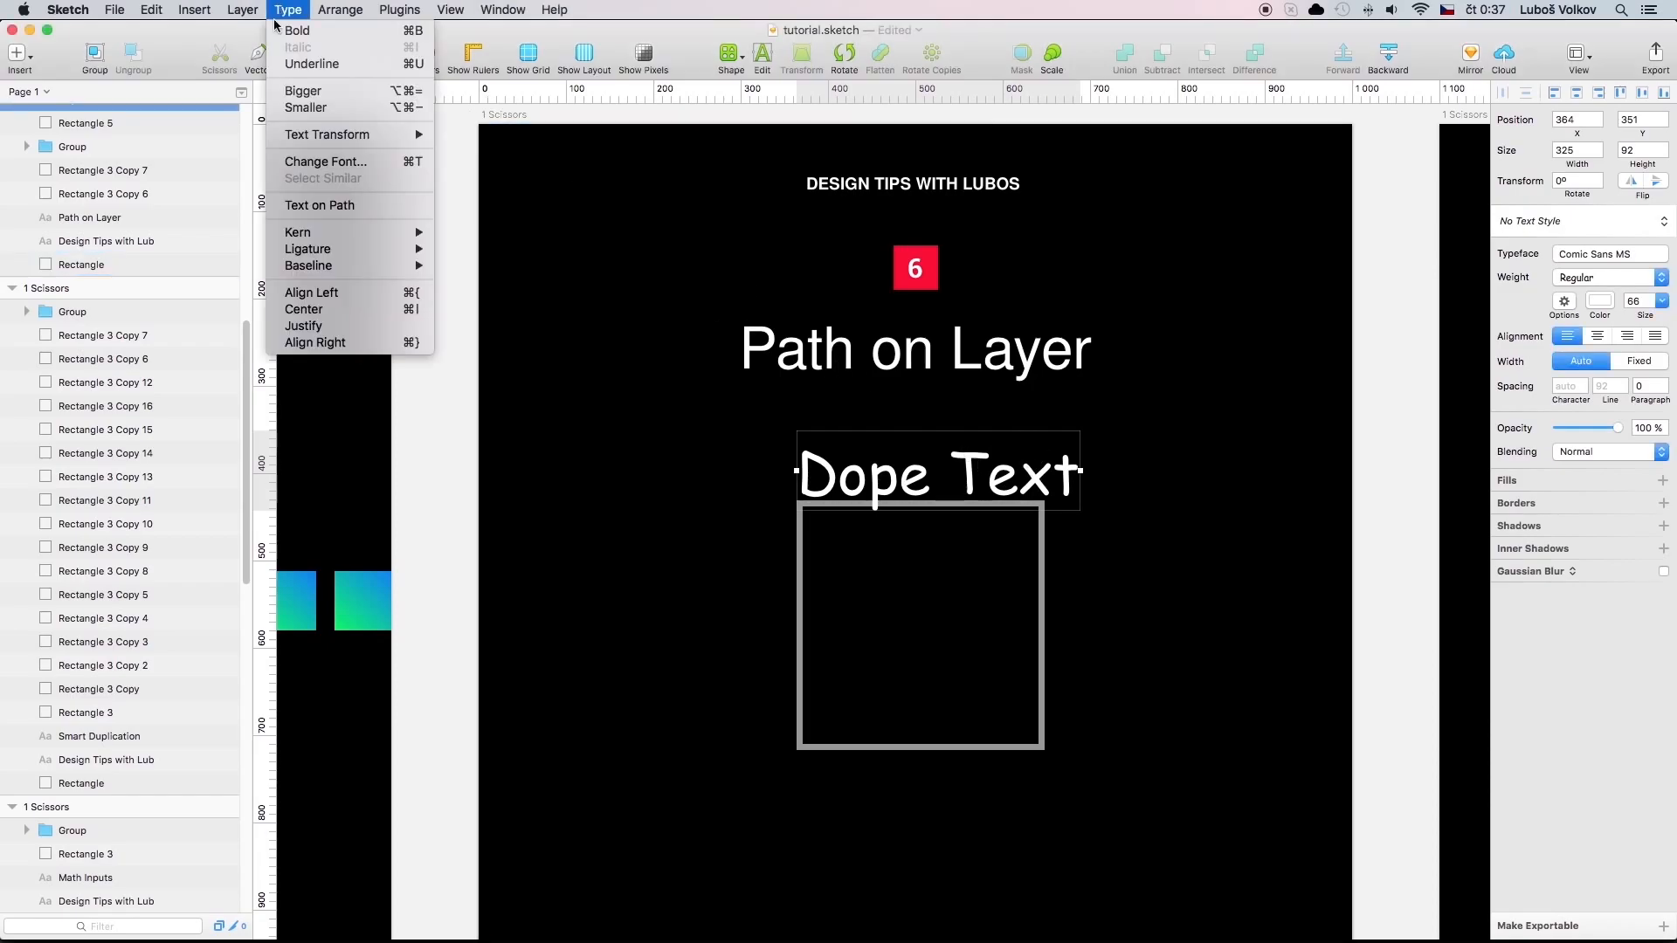
{"action": "left_click", "coordinate": [328, 207]}
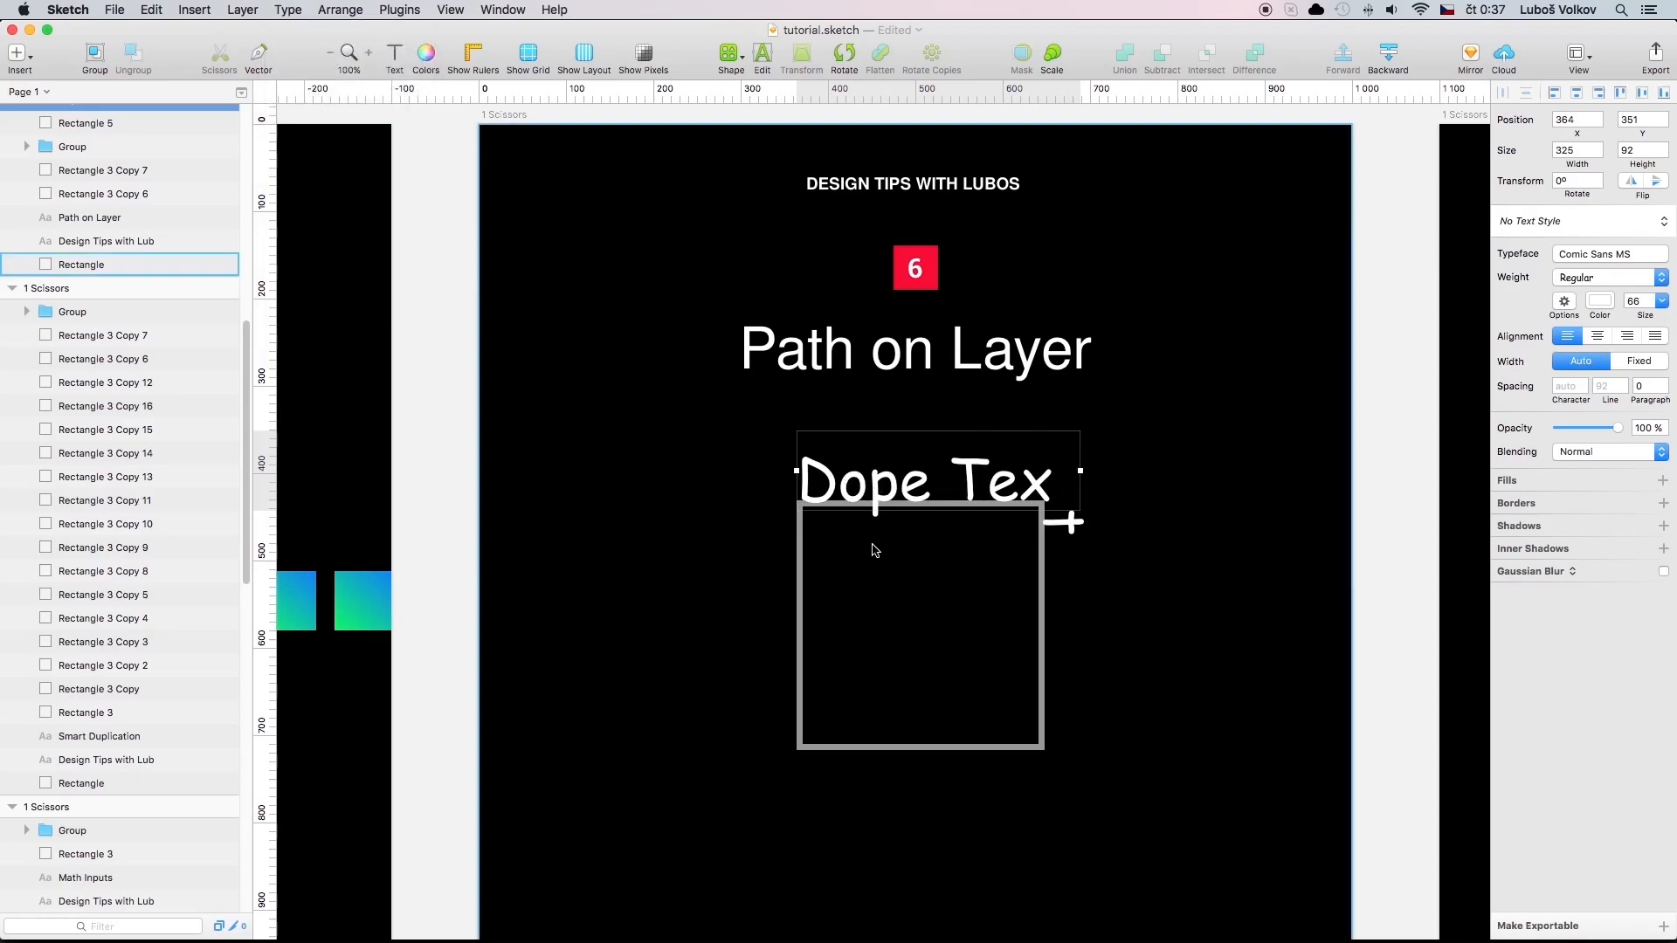
Move the grey square under the text so the words reflow around its corner.
{"action": "left_click", "coordinate": [804, 588]}
{"action": "left_click_drag", "start_coordinate": [802, 589], "coordinate": [782, 586]}
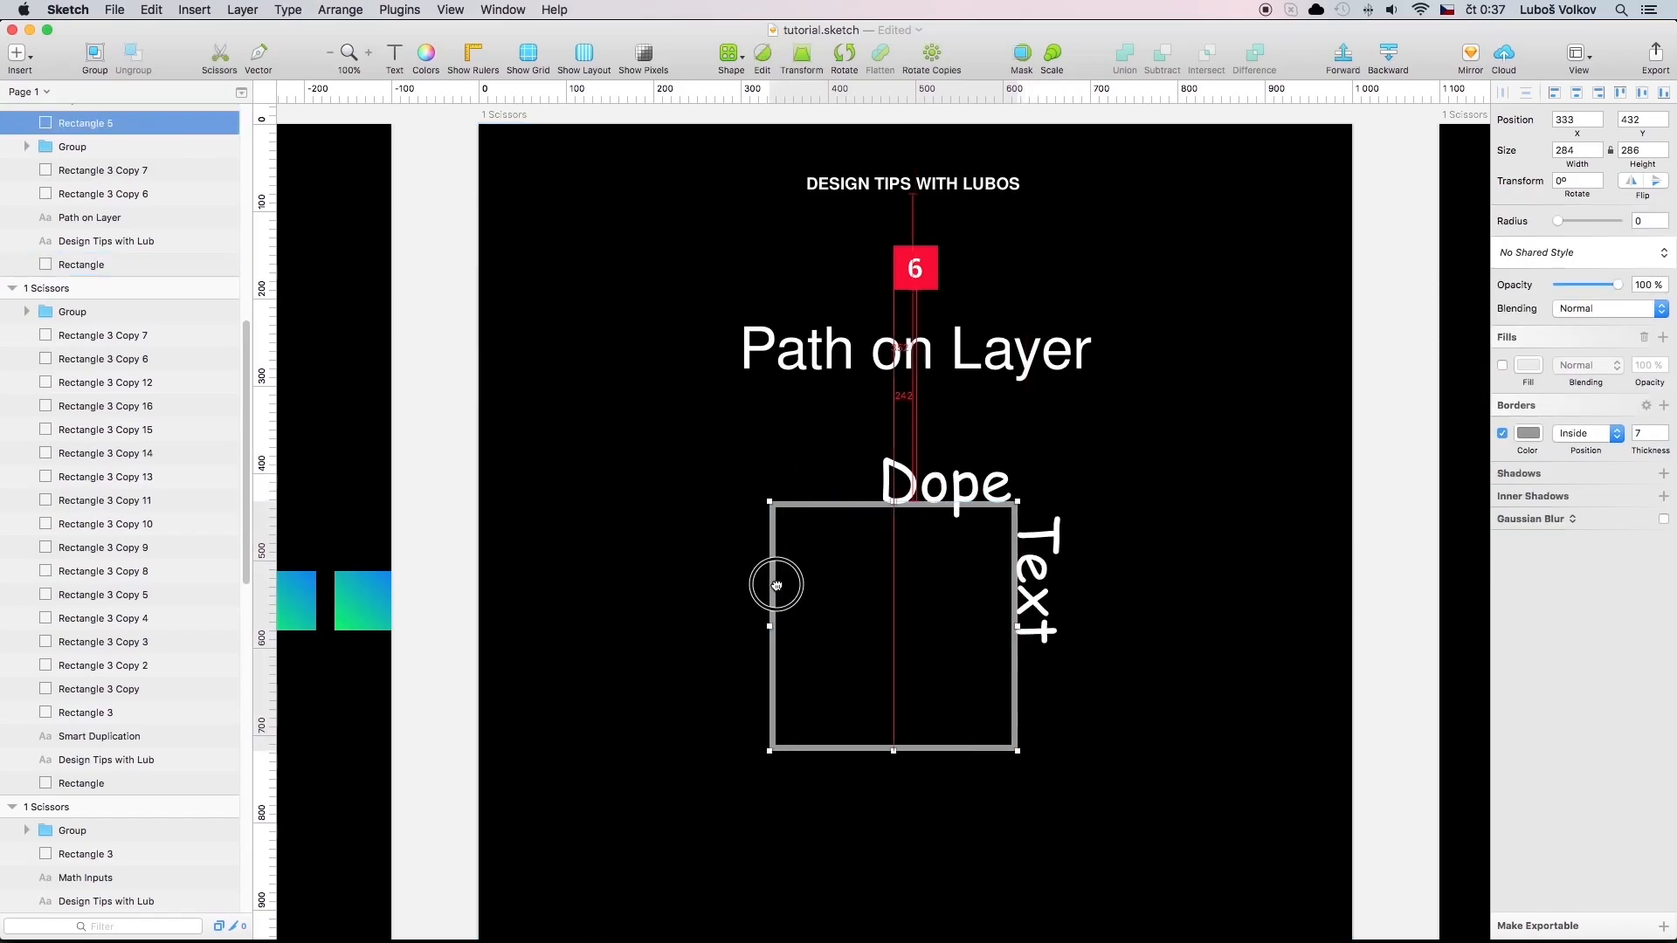
{"action": "mouse_move", "coordinate": [776, 585]}
{"action": "left_mouse_down"}
{"action": "mouse_move", "coordinate": [816, 584]}
{"action": "mouse_move", "coordinate": [772, 581]}
{"action": "left_mouse_up"}
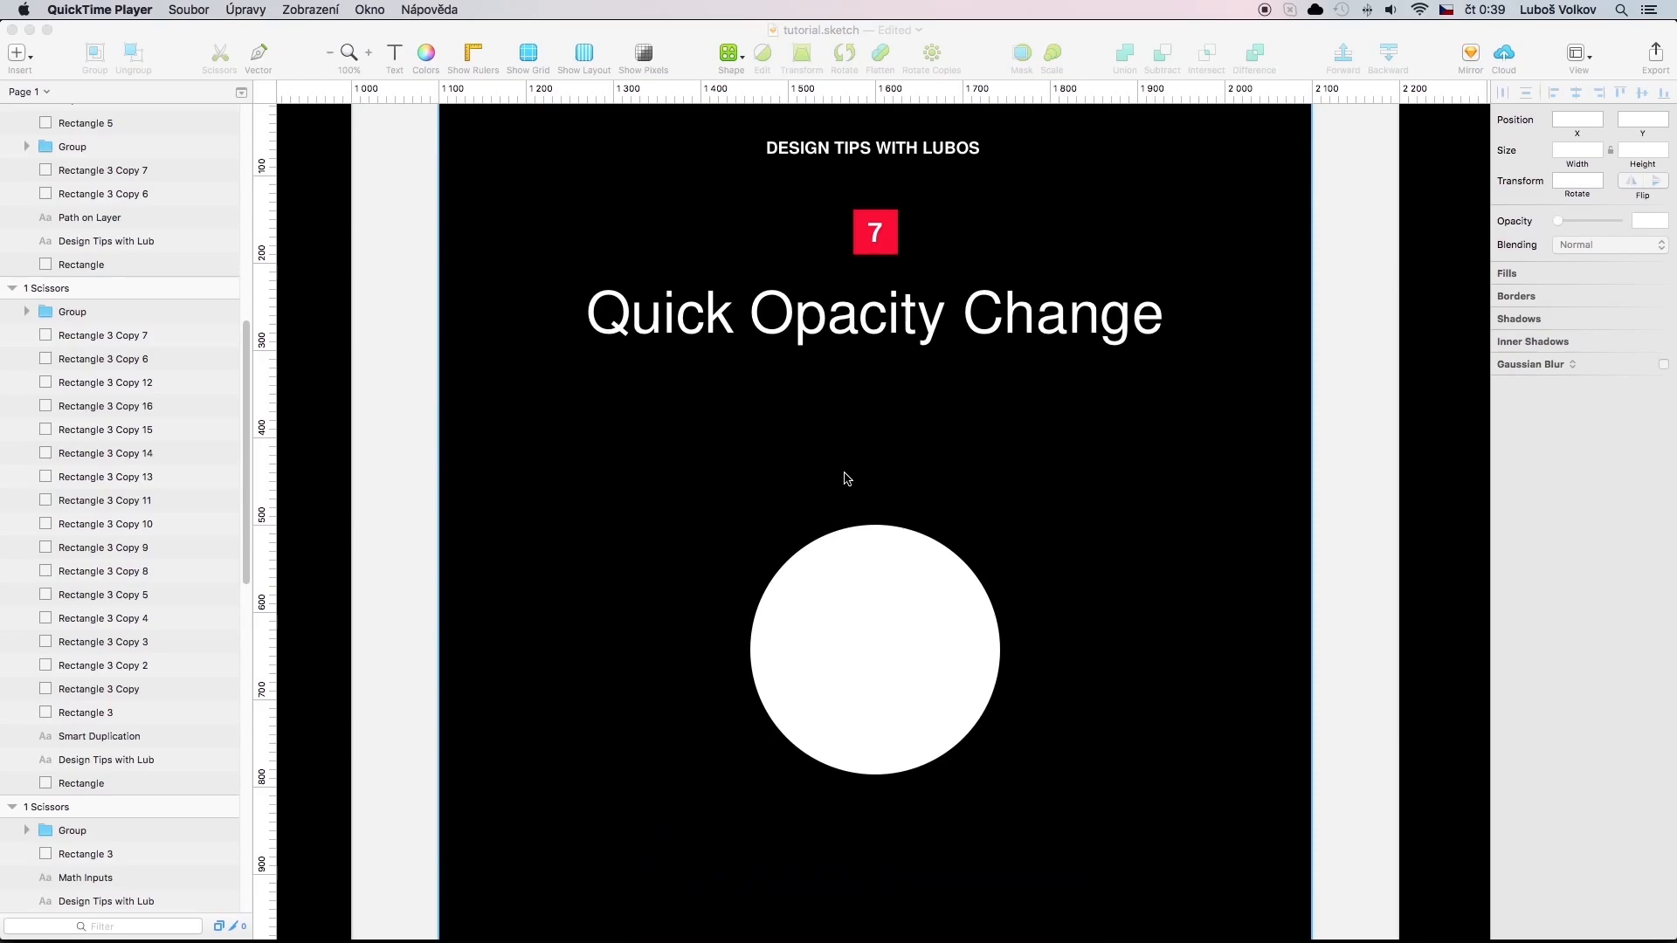
Vary the white circle's opacity with number keys from 45% up to 90% and down to 21%.
{"action": "left_click", "coordinate": [867, 589]}
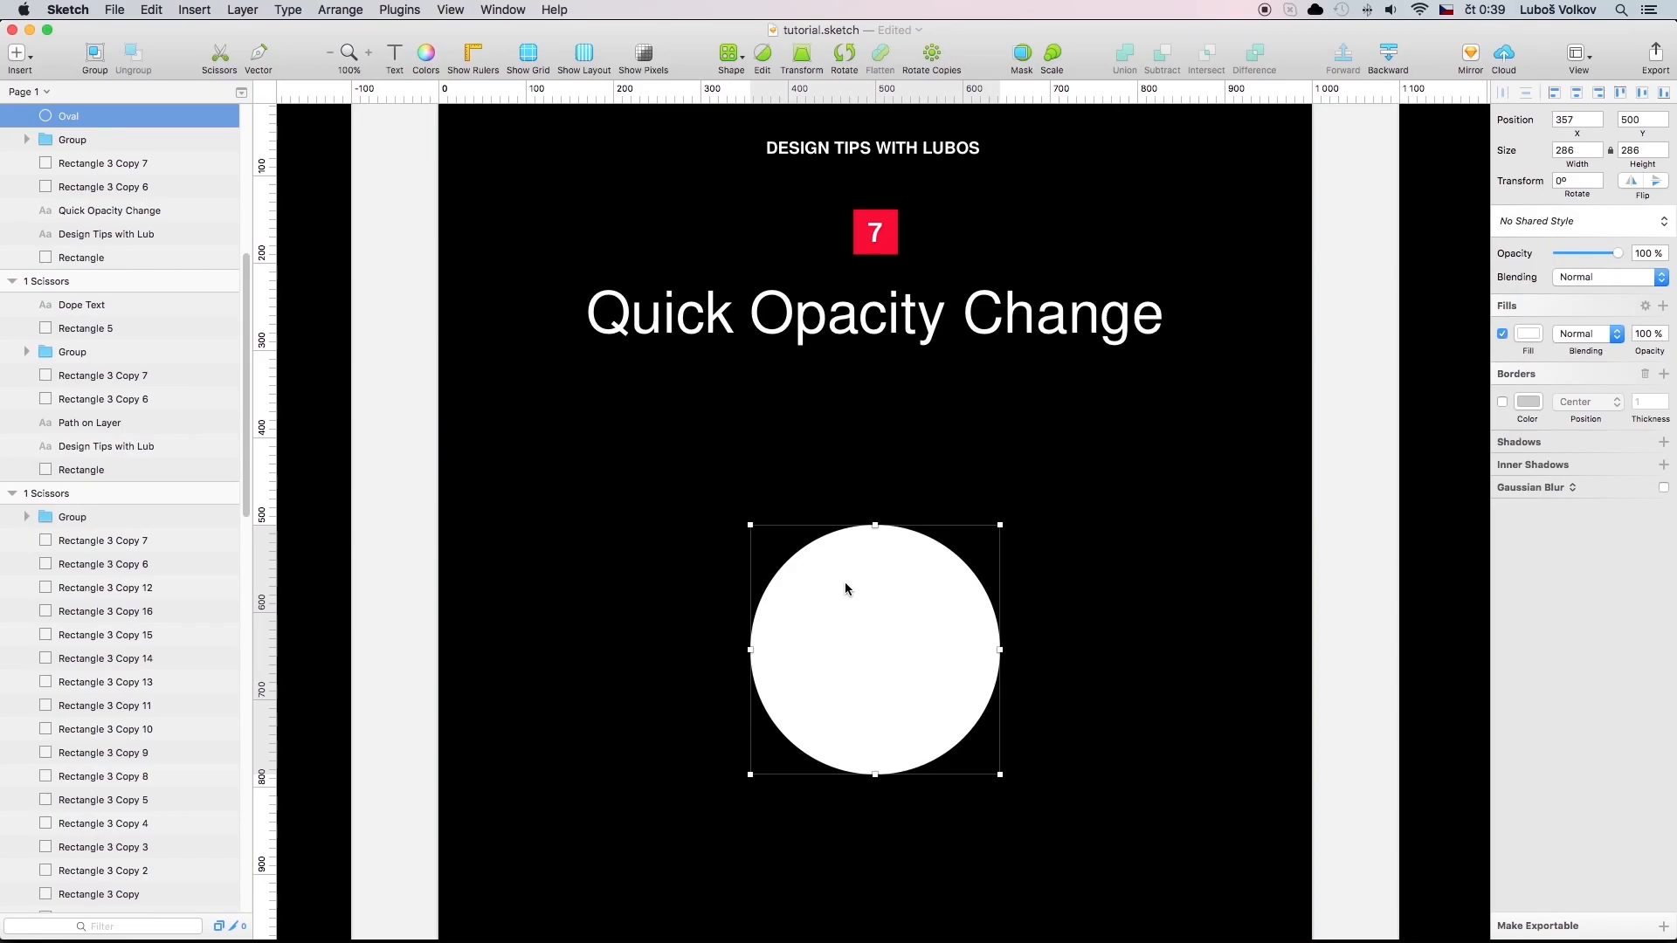
{"action": "key", "text": "2"}
{"action": "key", "text": "3"}
{"action": "key", "text": "4"}
{"action": "key", "text": "4"}
{"action": "key", "text": "5"}
{"action": "key", "text": "6"}
{"action": "key", "text": "7"}
{"action": "key", "text": "8"}
{"action": "key", "text": "9"}
{"action": "key", "text": "8"}
{"action": "key", "text": "6"}
{"action": "key", "text": "5"}
{"action": "key", "text": "4"}
{"action": "key", "text": "3"}
{"action": "key", "text": "2"}
{"action": "key", "text": "1"}
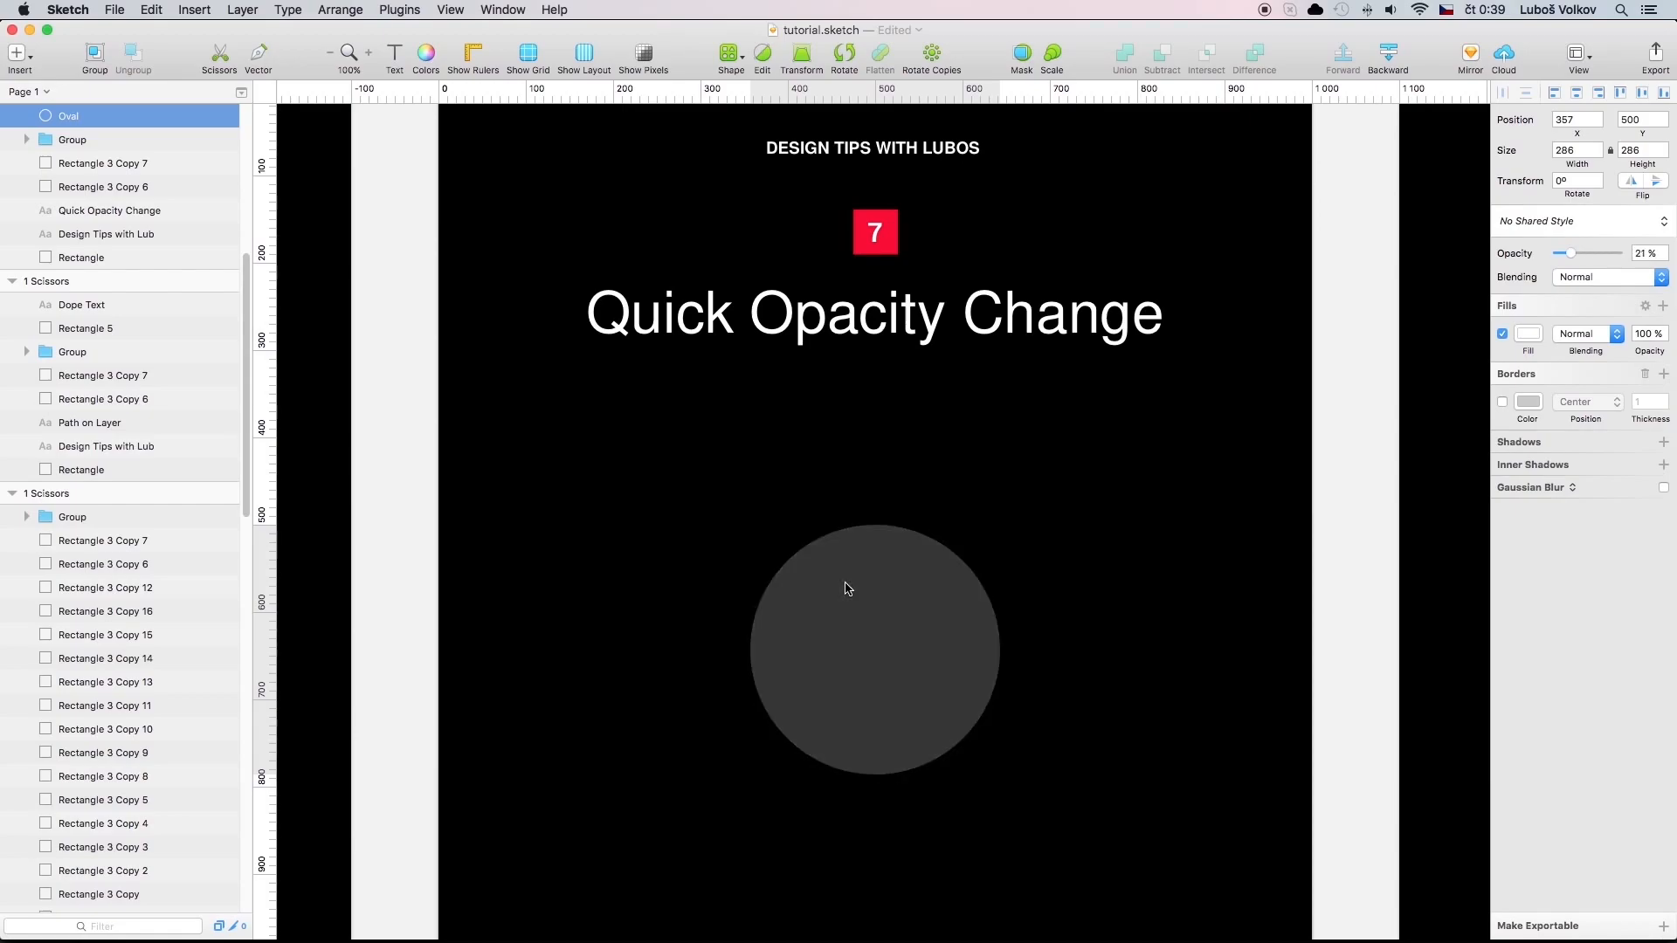
Raise the circle's opacity again through 78% and settle it at 74%.
{"action": "key", "text": "3"}
{"action": "key", "text": "4"}
{"action": "key", "text": "5"}
{"action": "key", "text": "6"}
{"action": "key", "text": "7"}
{"action": "key", "text": "8"}
{"action": "key", "text": "9"}
{"action": "key", "text": "2"}
{"action": "key", "text": "8"}
{"action": "key", "text": "7"}
{"action": "key", "text": "4"}
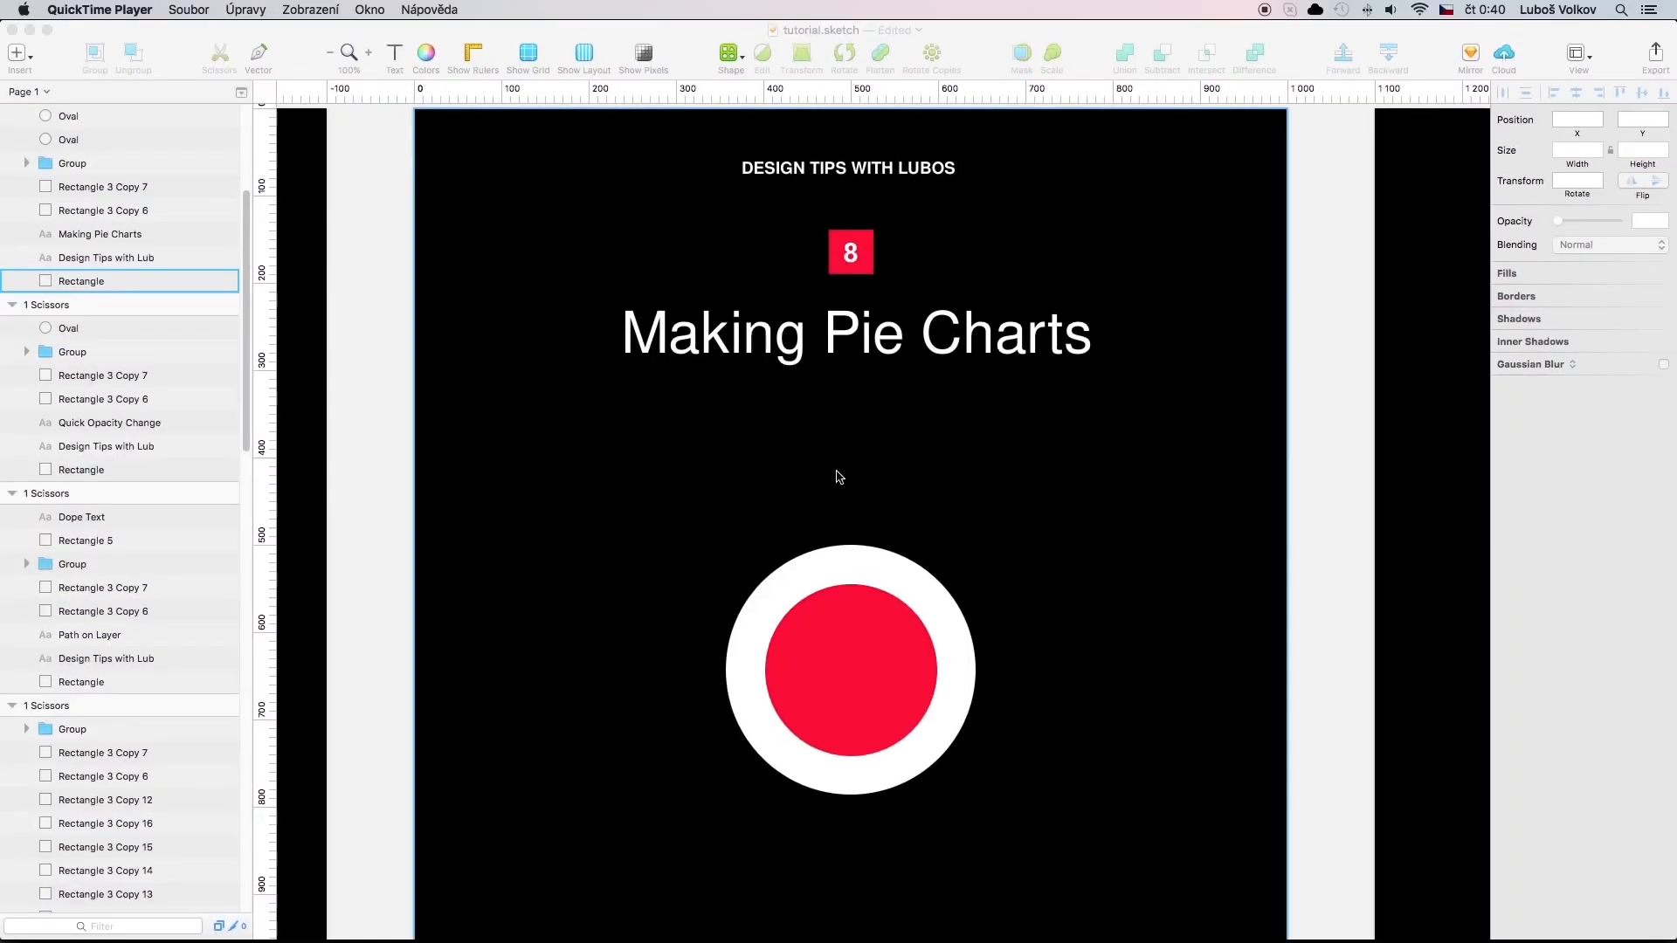
Subtract the red inner circle from the white circle to form a ring.
{"action": "left_click", "coordinate": [868, 593]}
{"action": "left_click", "coordinate": [860, 572], "text": "shift"}
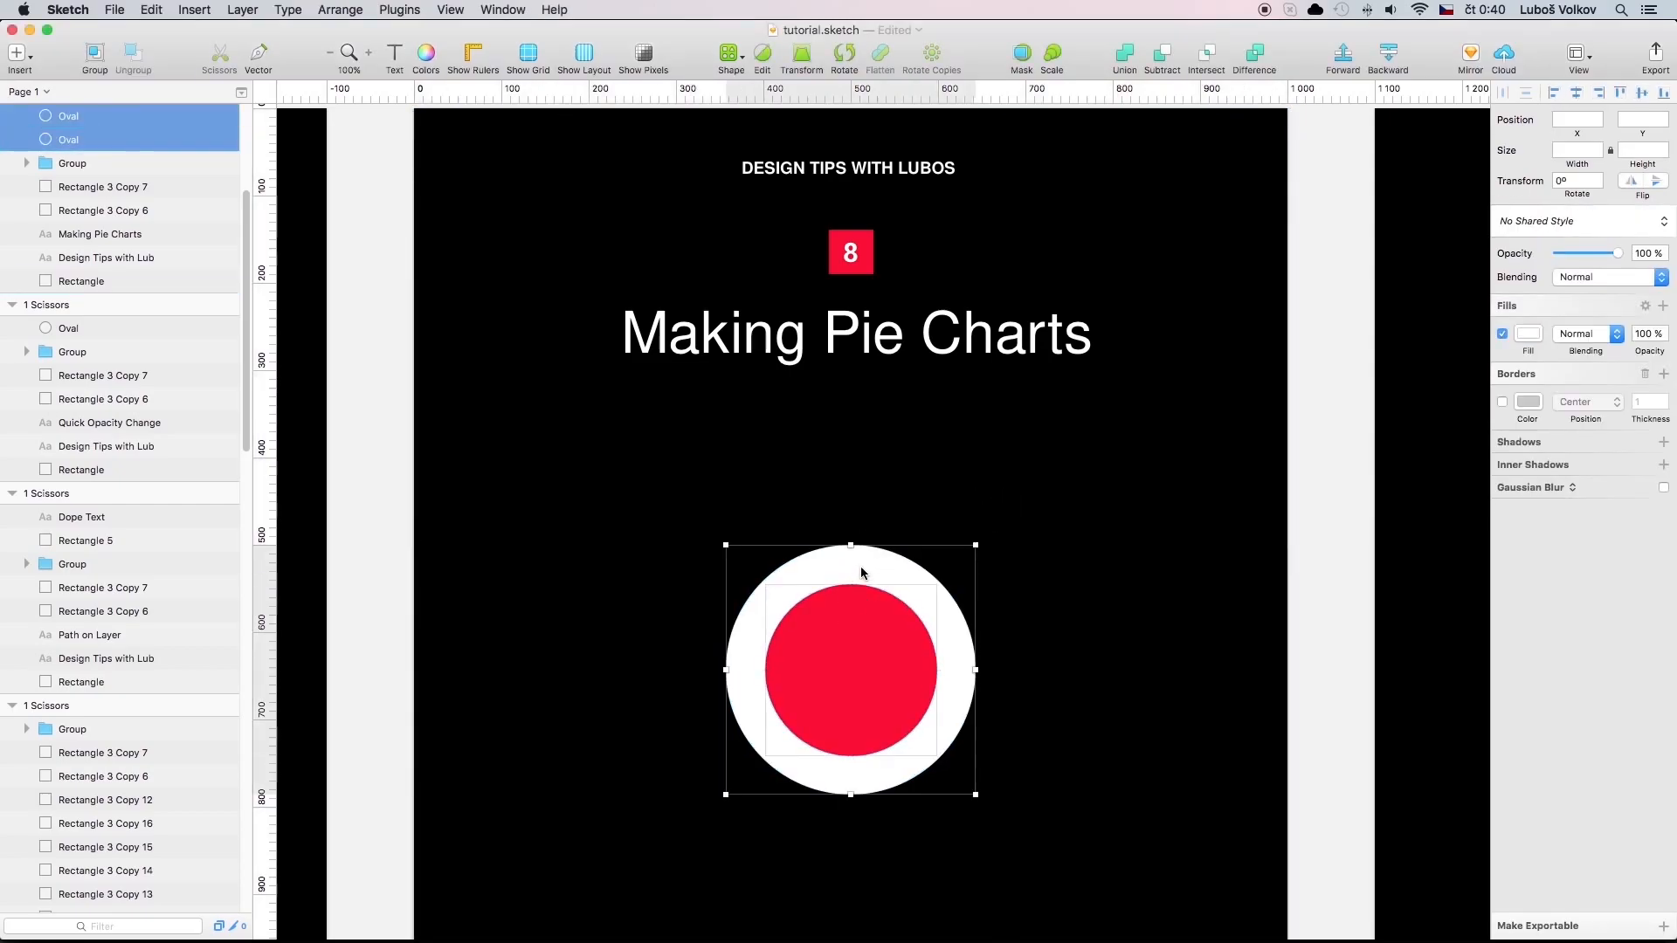
{"action": "left_click", "coordinate": [1161, 59]}
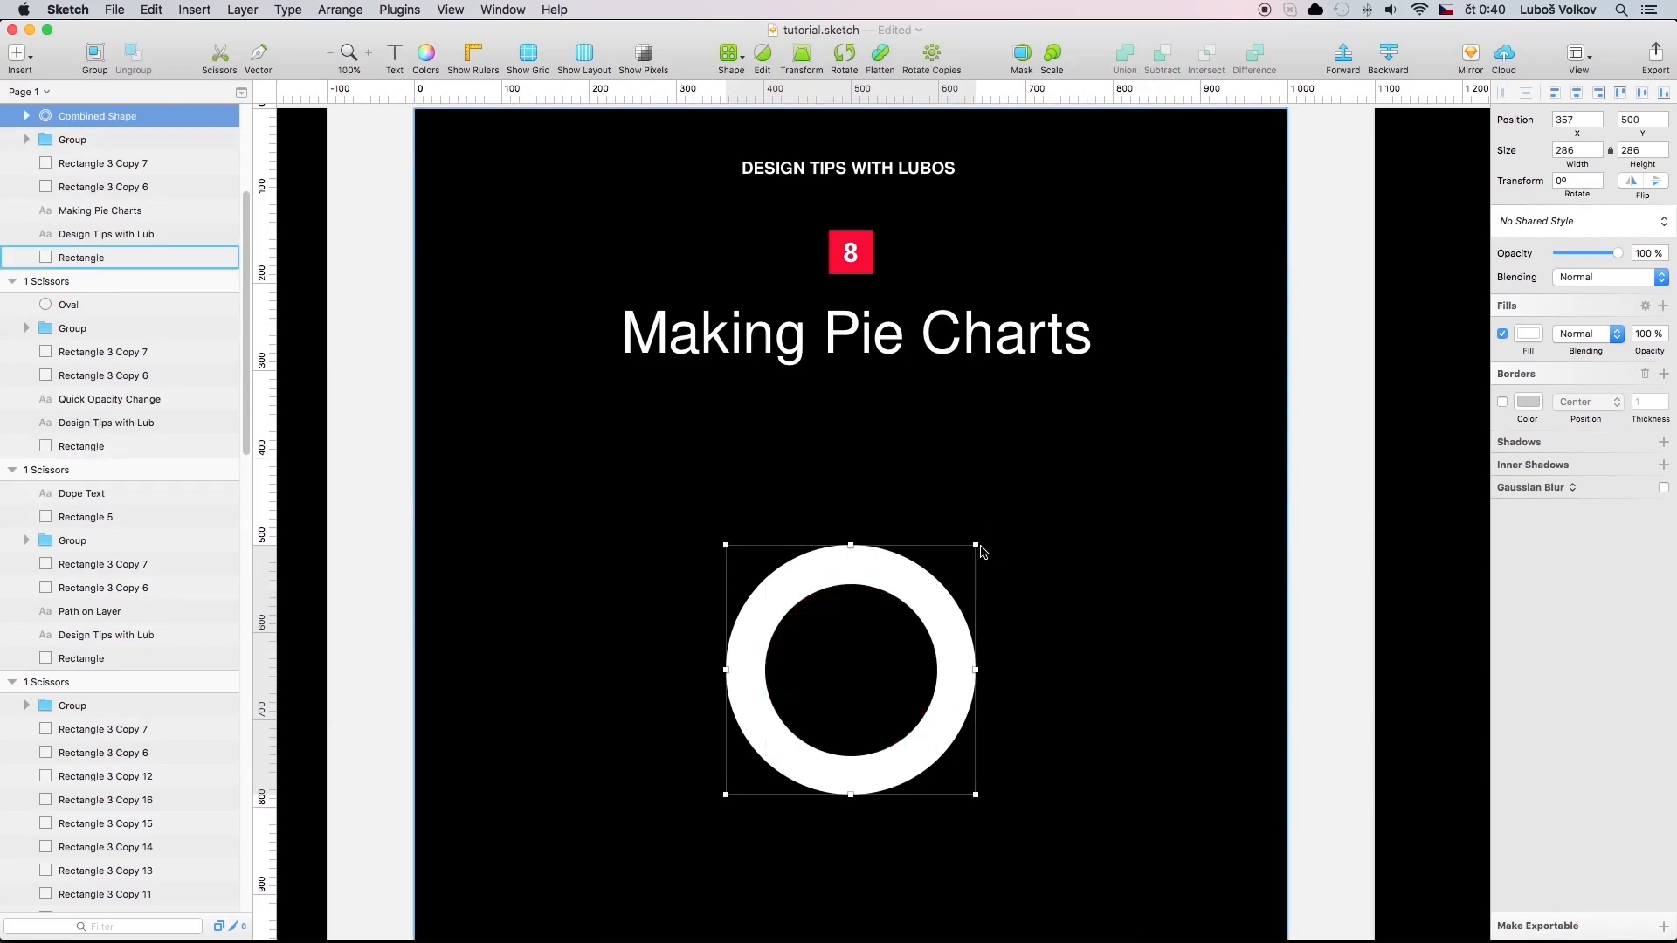
Draw a thin borderless 4-px bar across the ring's top.
{"action": "key", "text": "r"}
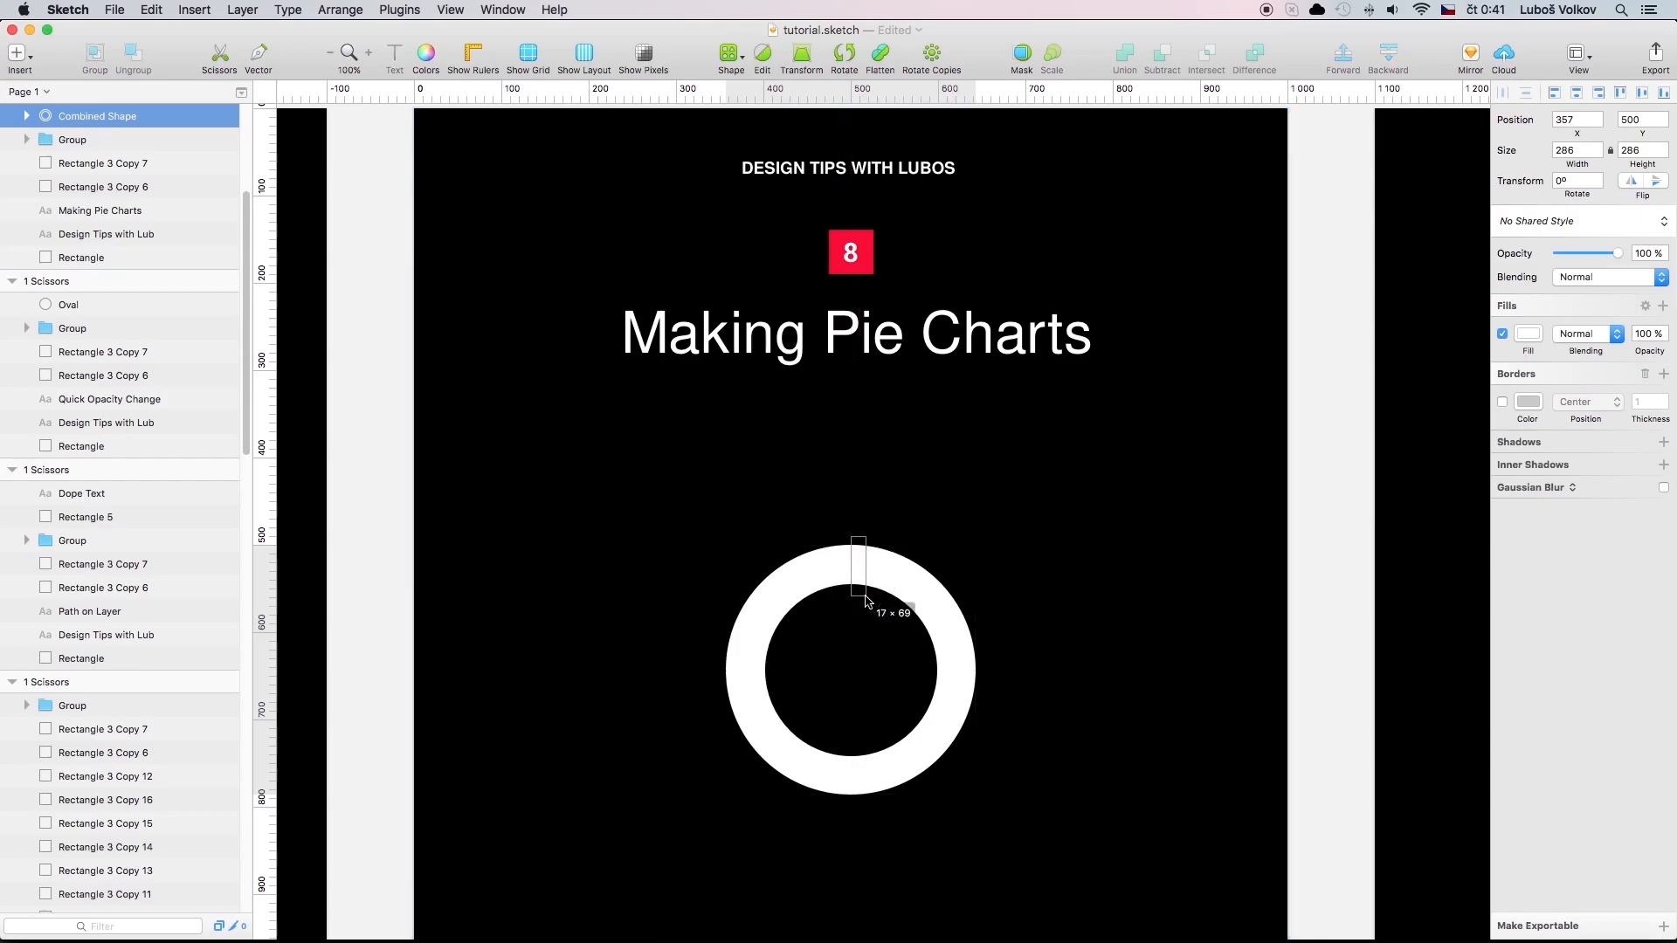
{"action": "left_click_drag", "start_coordinate": [851, 538], "coordinate": [865, 597]}
{"action": "left_click", "coordinate": [1579, 149]}
{"action": "type", "text": "4"}
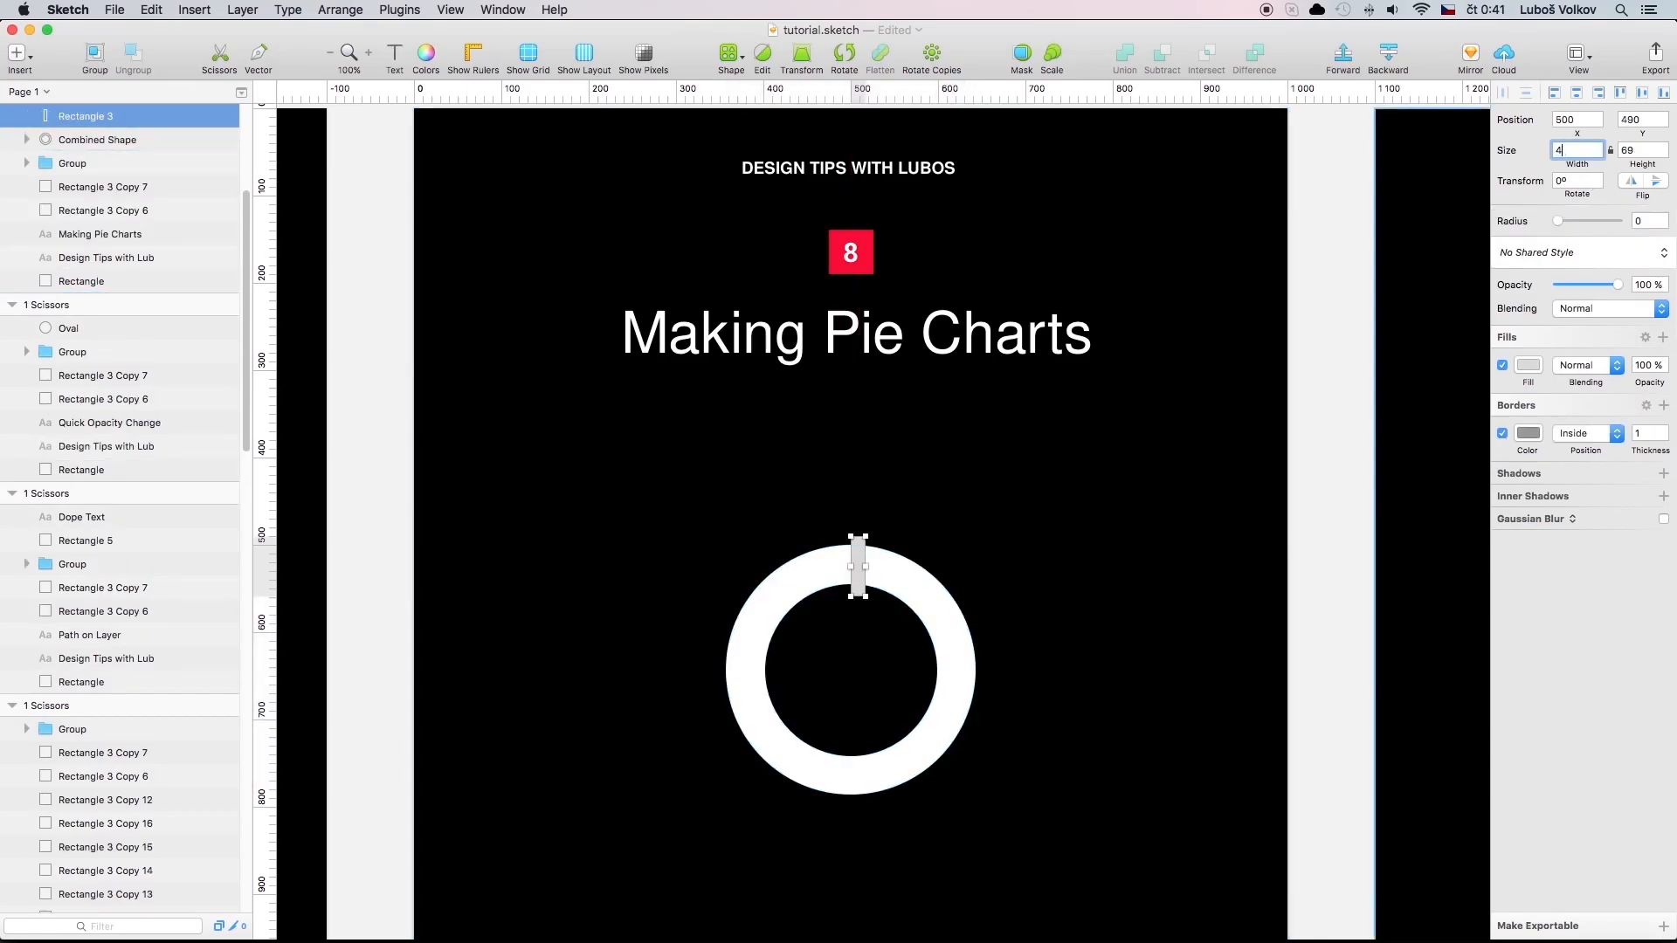
{"action": "key", "text": "Return"}
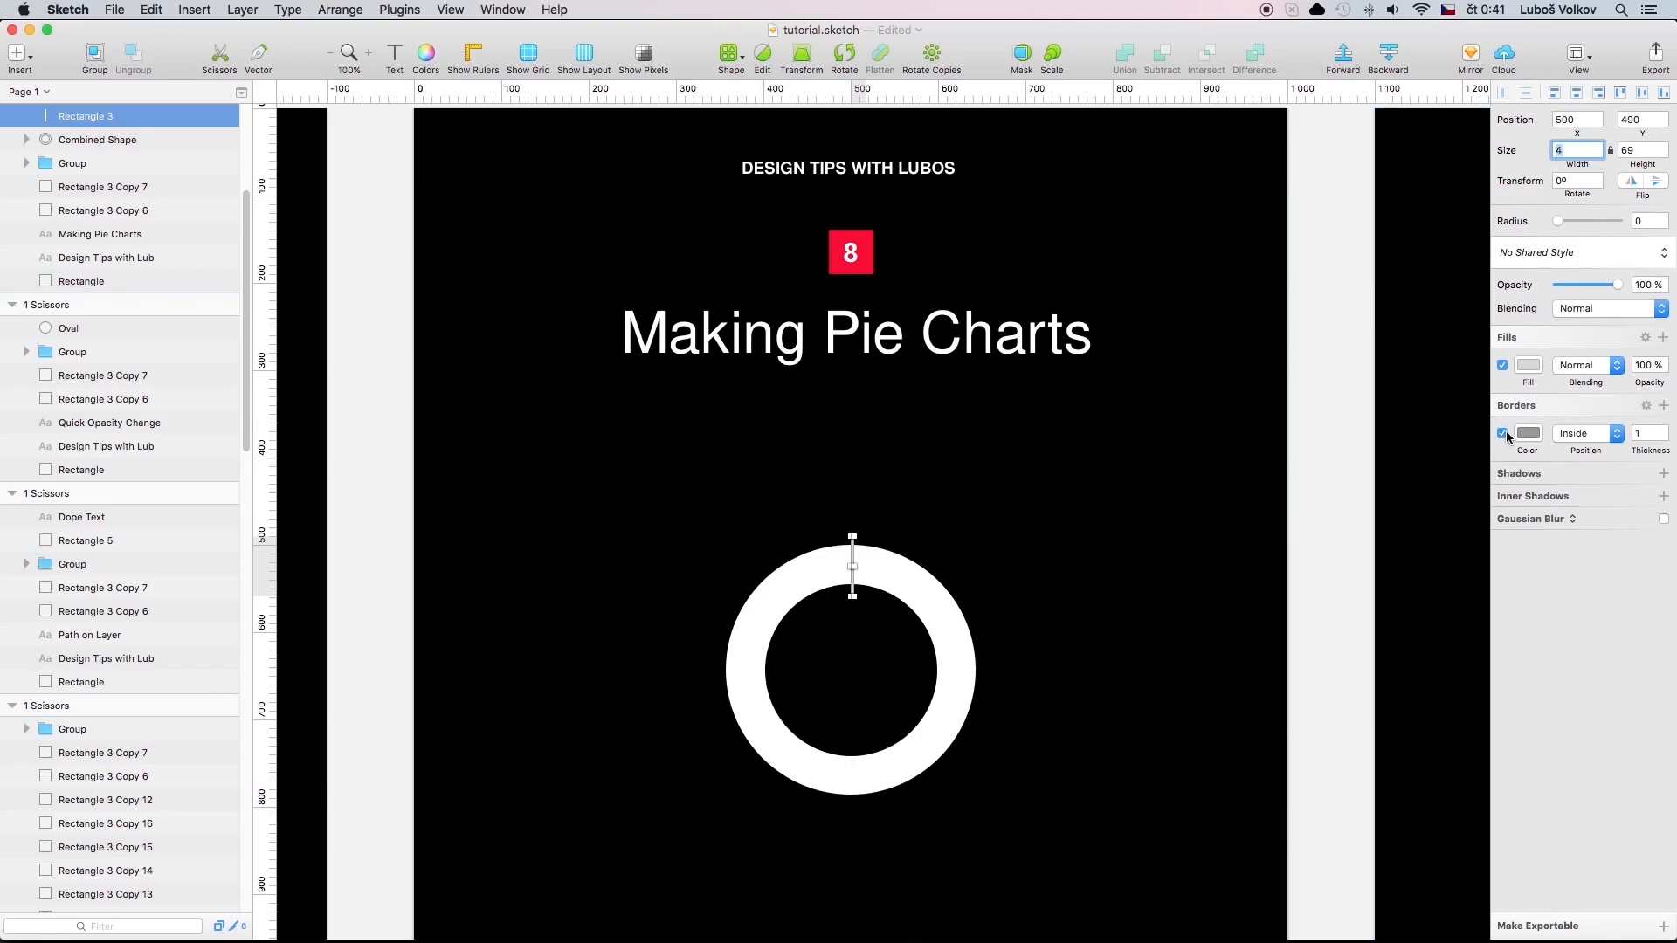
{"action": "left_click", "coordinate": [1502, 435]}
{"action": "left_click", "coordinate": [1529, 365]}
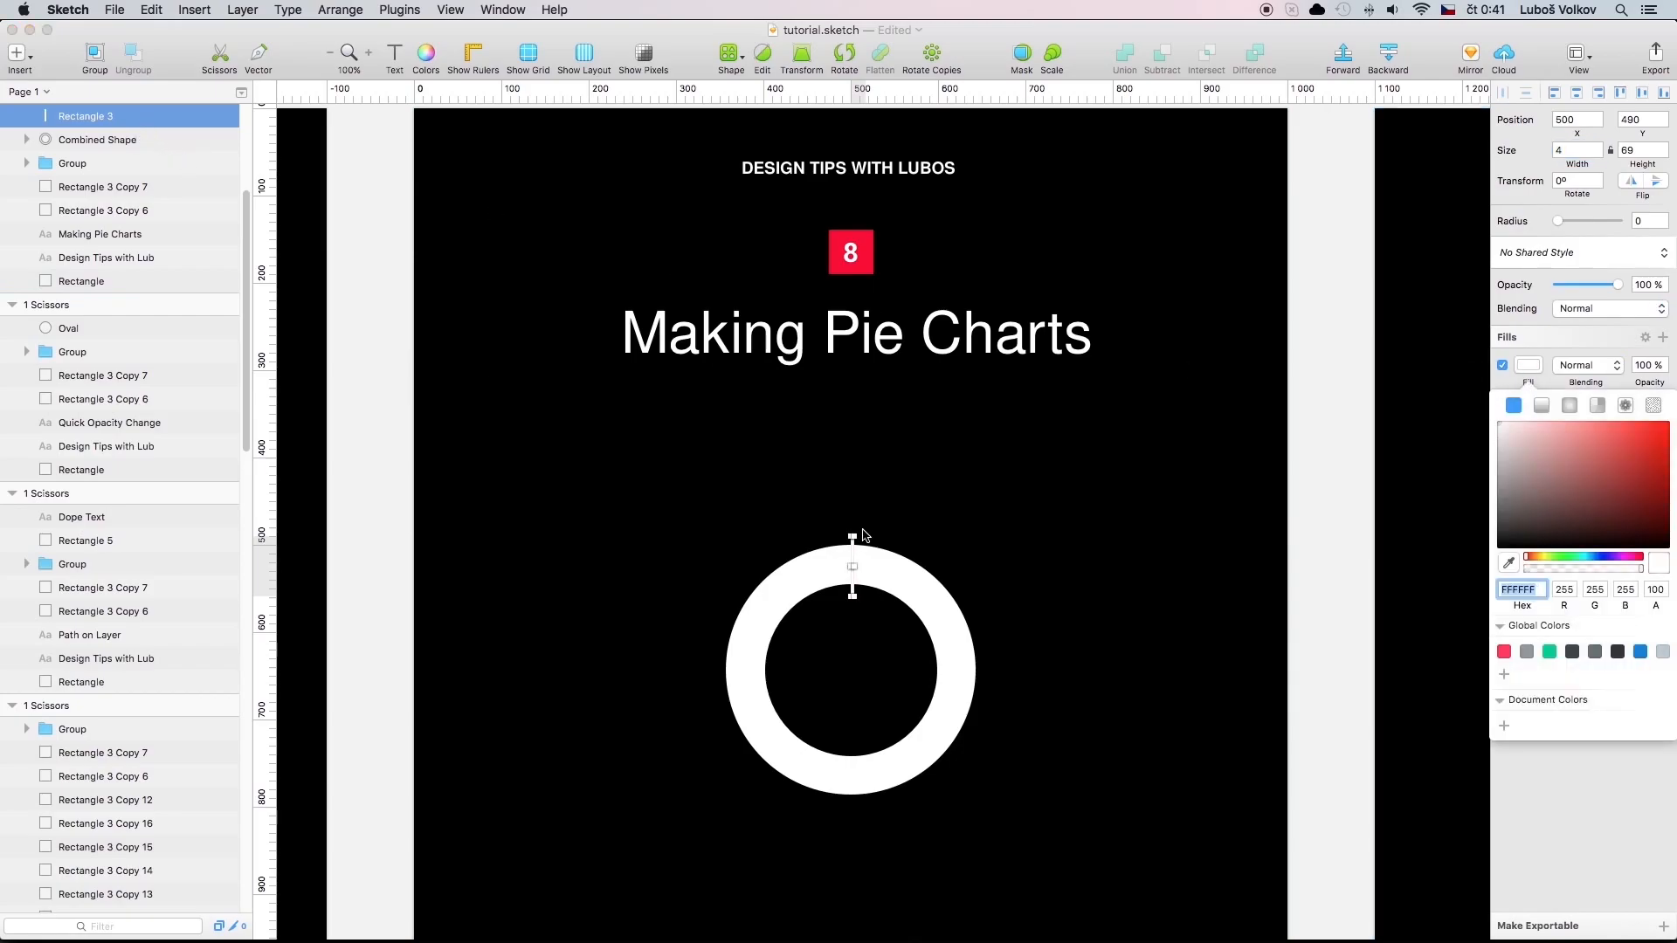
{"action": "key", "text": "super+c"}
Rotate a bar copy 90° onto the ring's right side and duplicate it for another.
{"action": "left_click", "coordinate": [844, 59]}
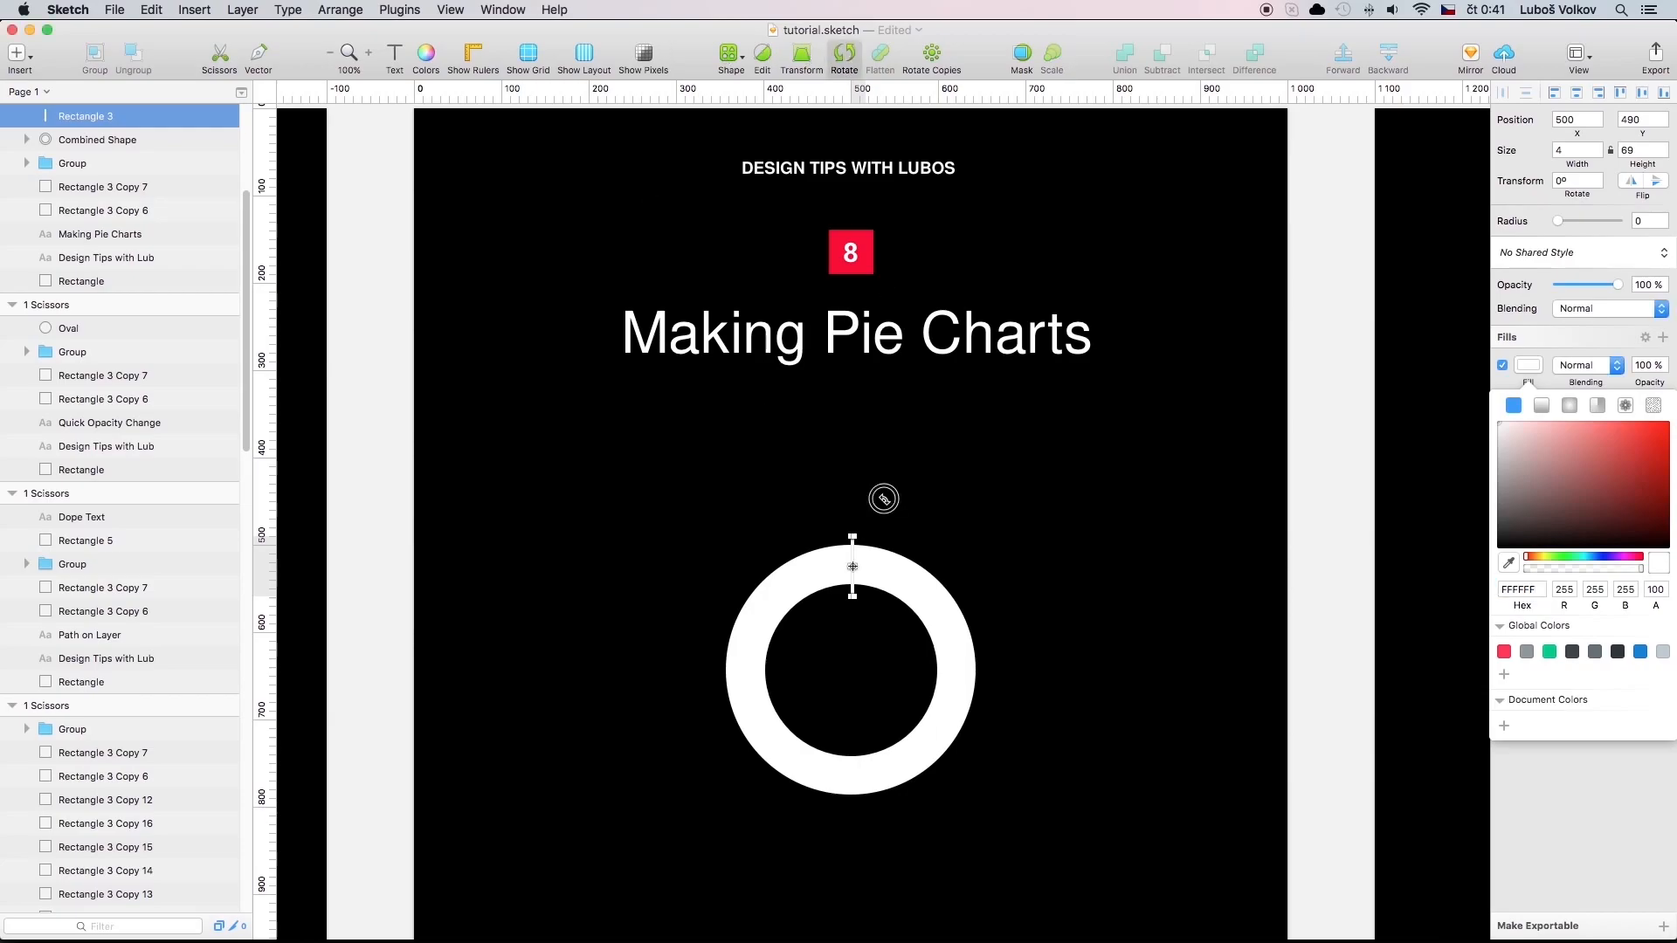
{"action": "mouse_move", "coordinate": [883, 498]}
{"action": "left_mouse_down"}
{"action": "mouse_move", "coordinate": [878, 579]}
{"action": "mouse_move", "coordinate": [970, 675]}
{"action": "left_mouse_up"}
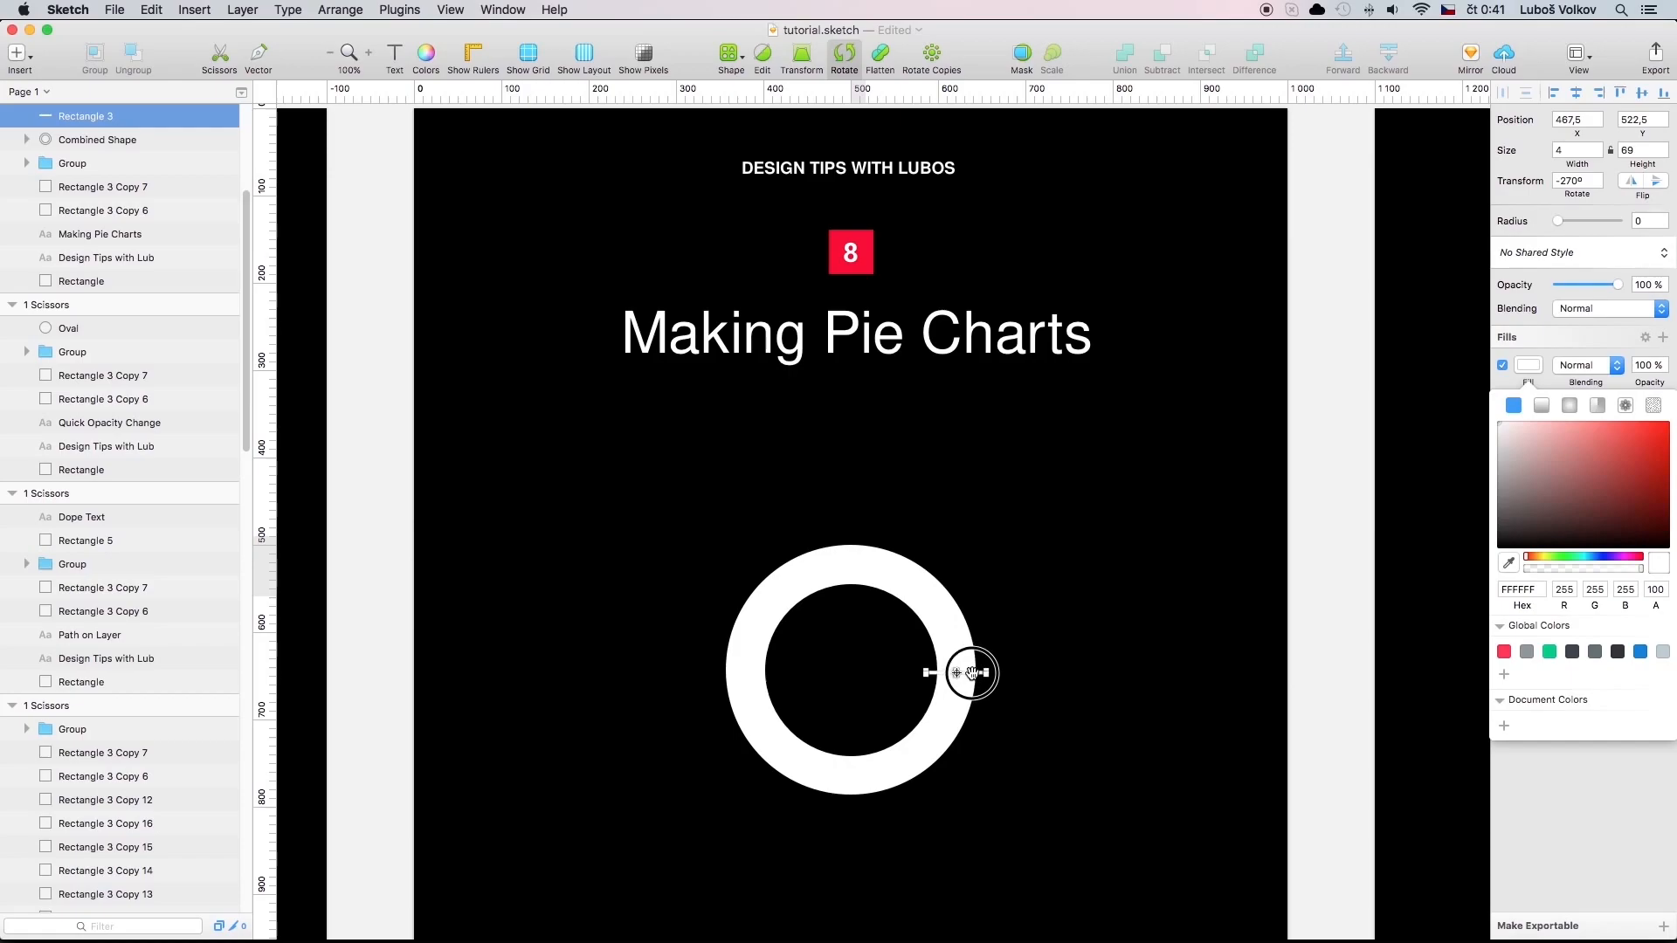
{"action": "key", "text": "super+d"}
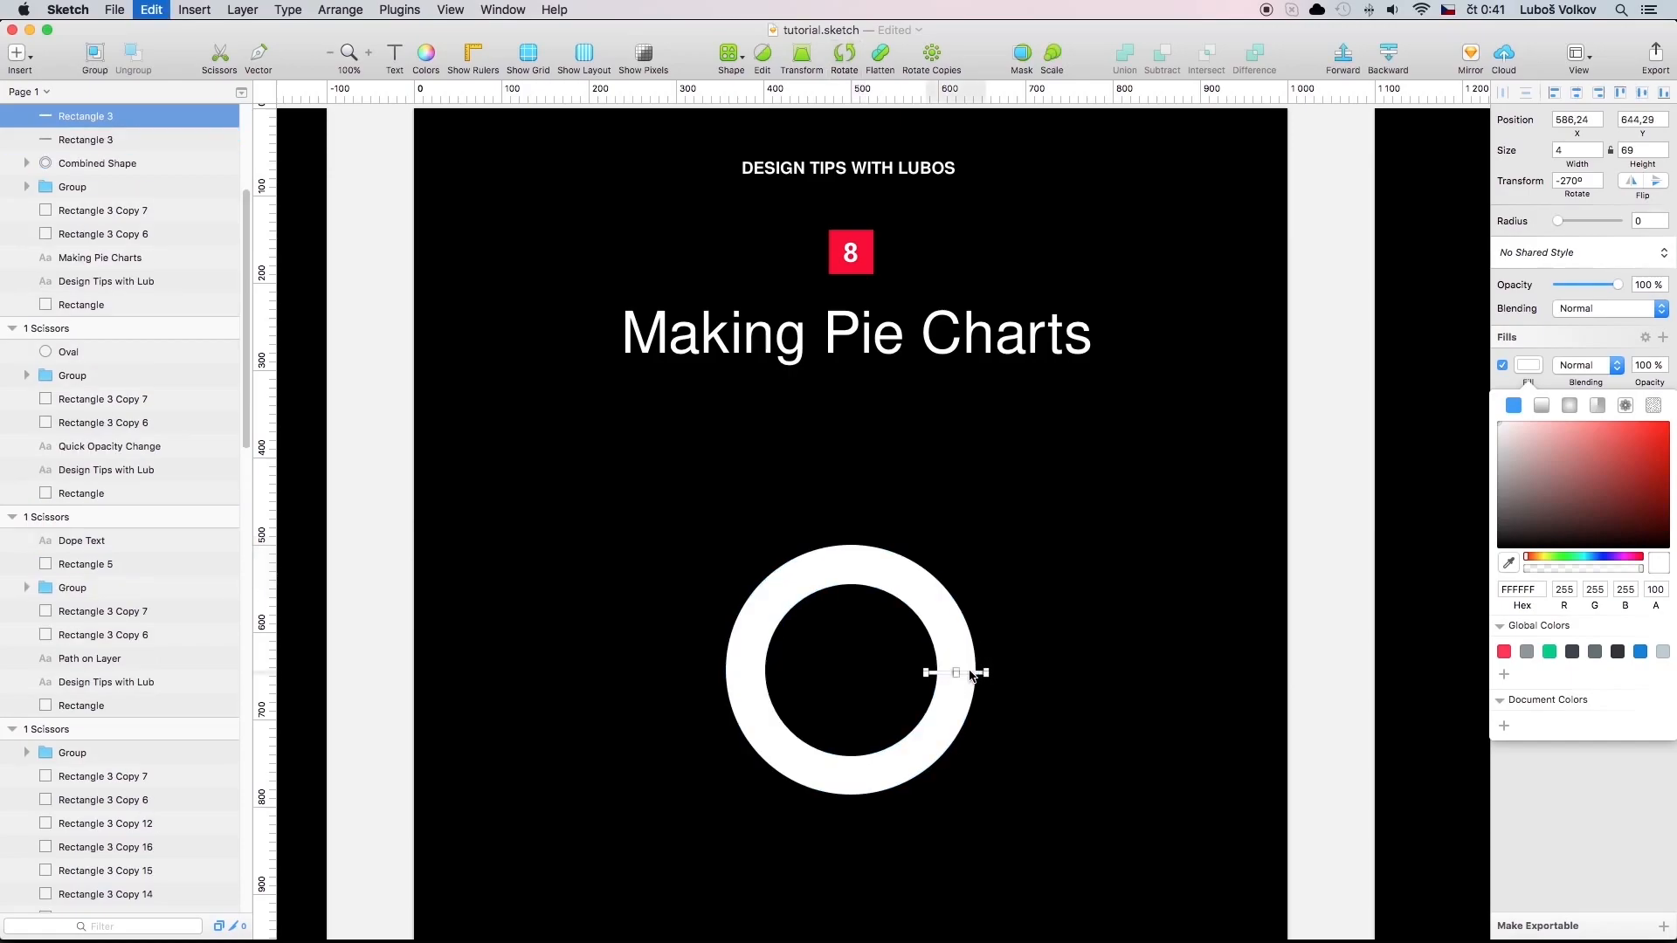
{"action": "left_click", "coordinate": [846, 56]}
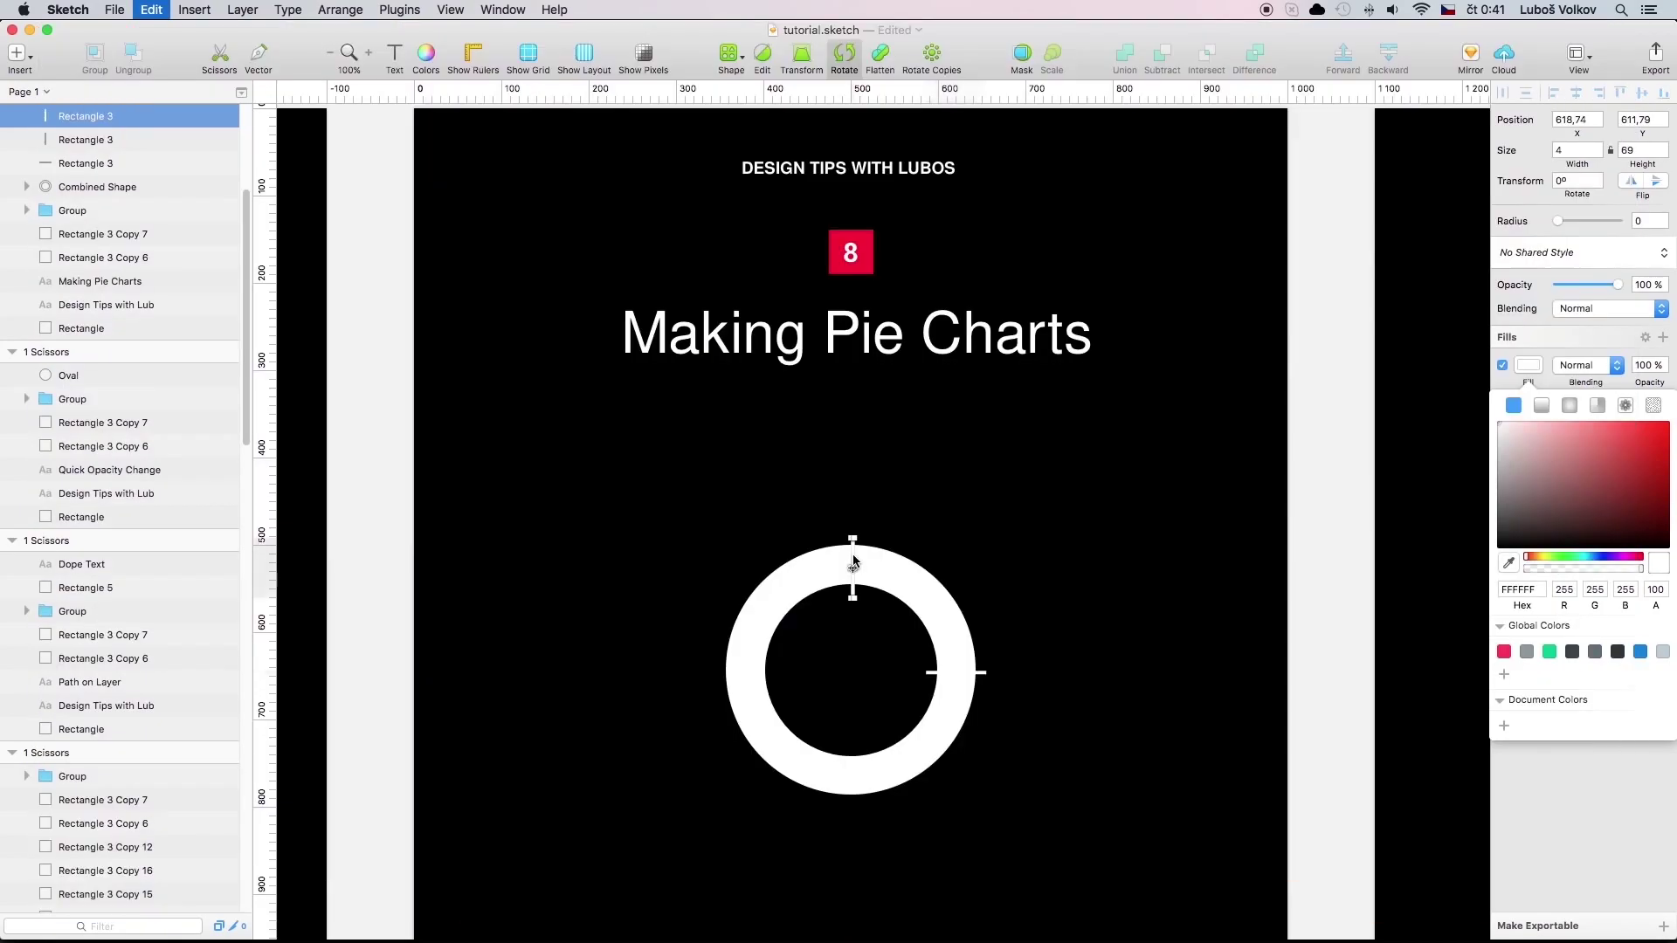
Place a third bar at the ring's bottom, subtract all three from the ring and fill it red FF0000.
{"action": "key", "text": "super+d"}
{"action": "left_click_drag", "start_coordinate": [854, 557], "coordinate": [852, 763]}
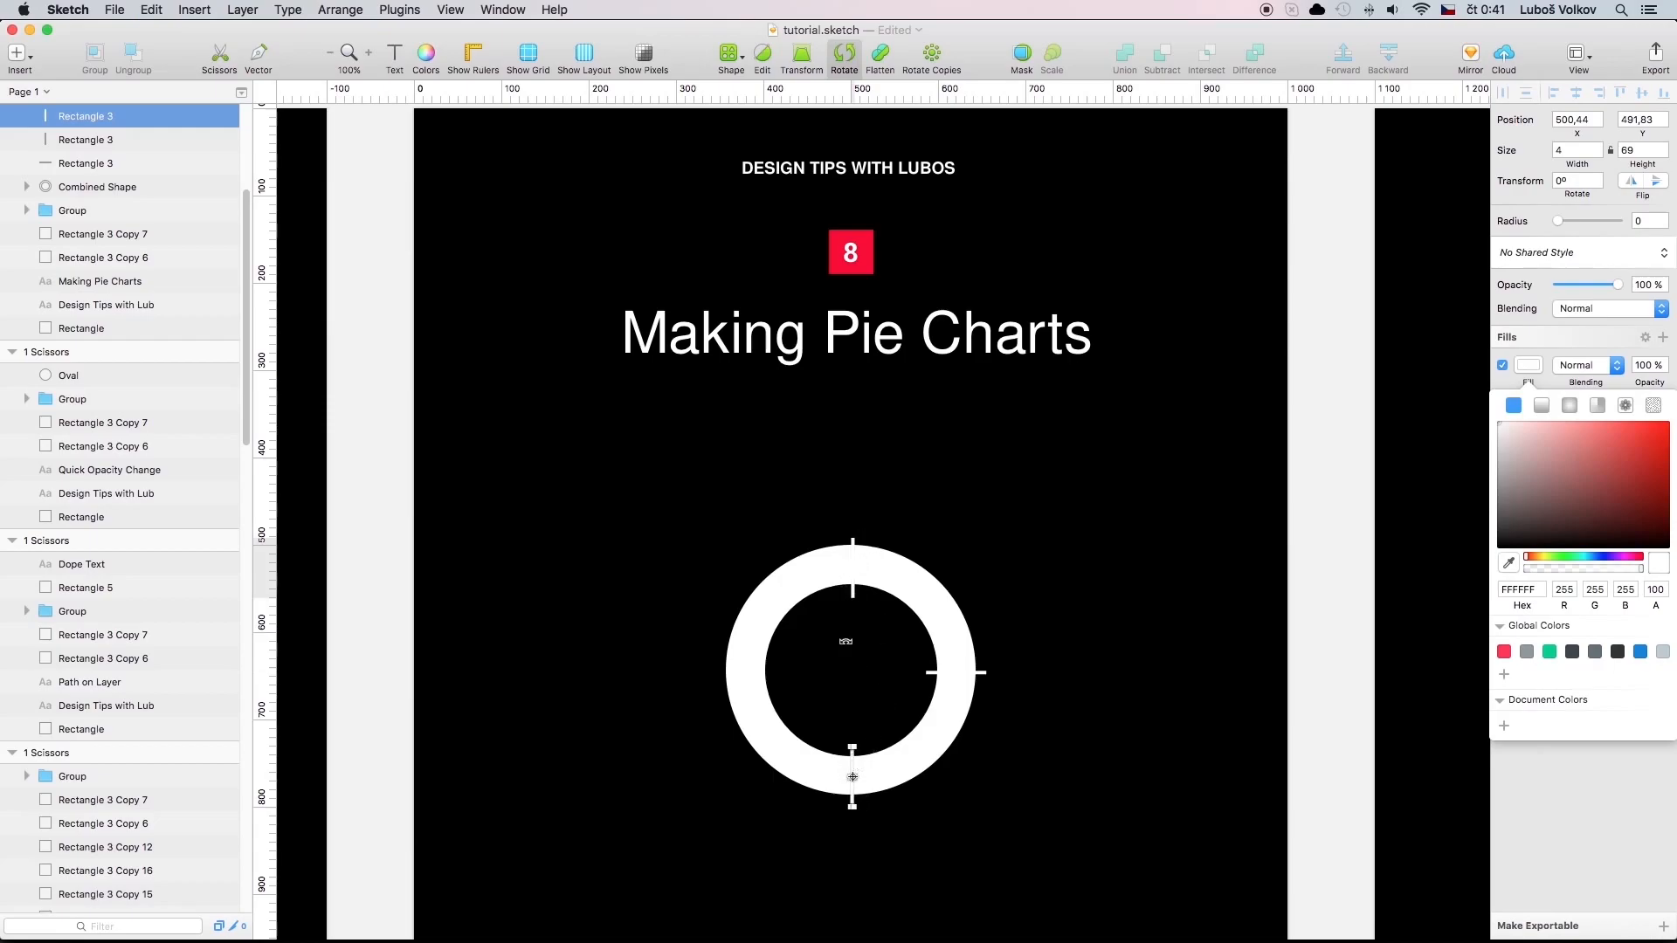
{"action": "left_click", "coordinate": [97, 187], "text": "shift"}
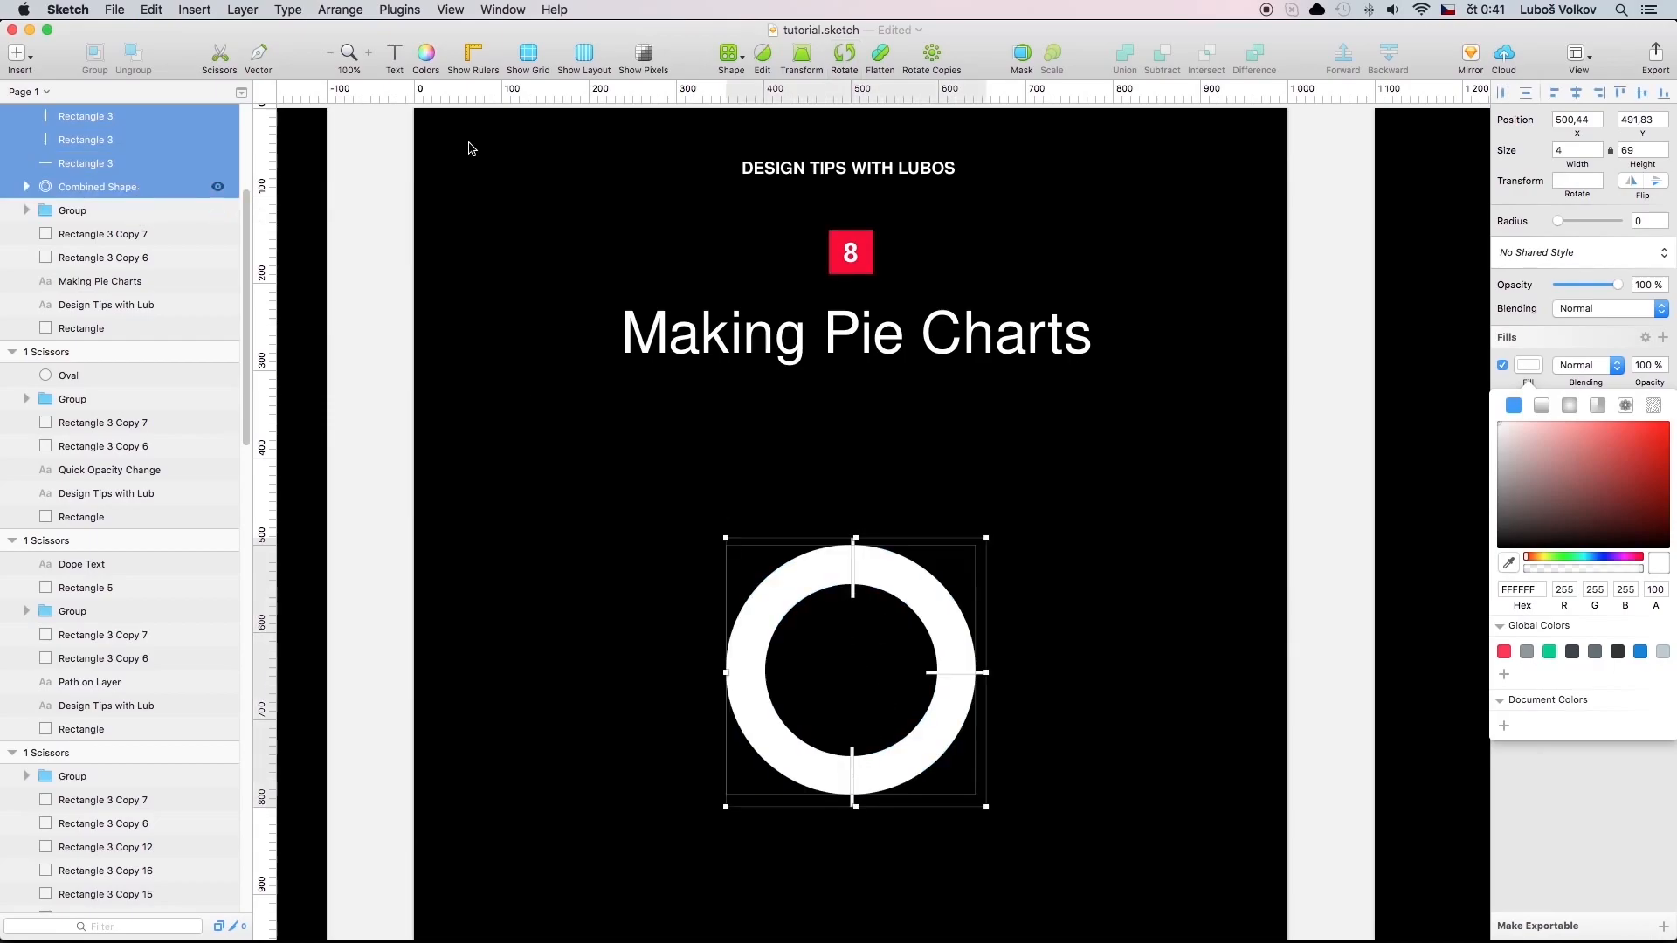
{"action": "left_click", "coordinate": [1161, 59]}
{"action": "left_click", "coordinate": [1098, 493]}
{"action": "left_click", "coordinate": [915, 585]}
{"action": "left_click", "coordinate": [1666, 433]}
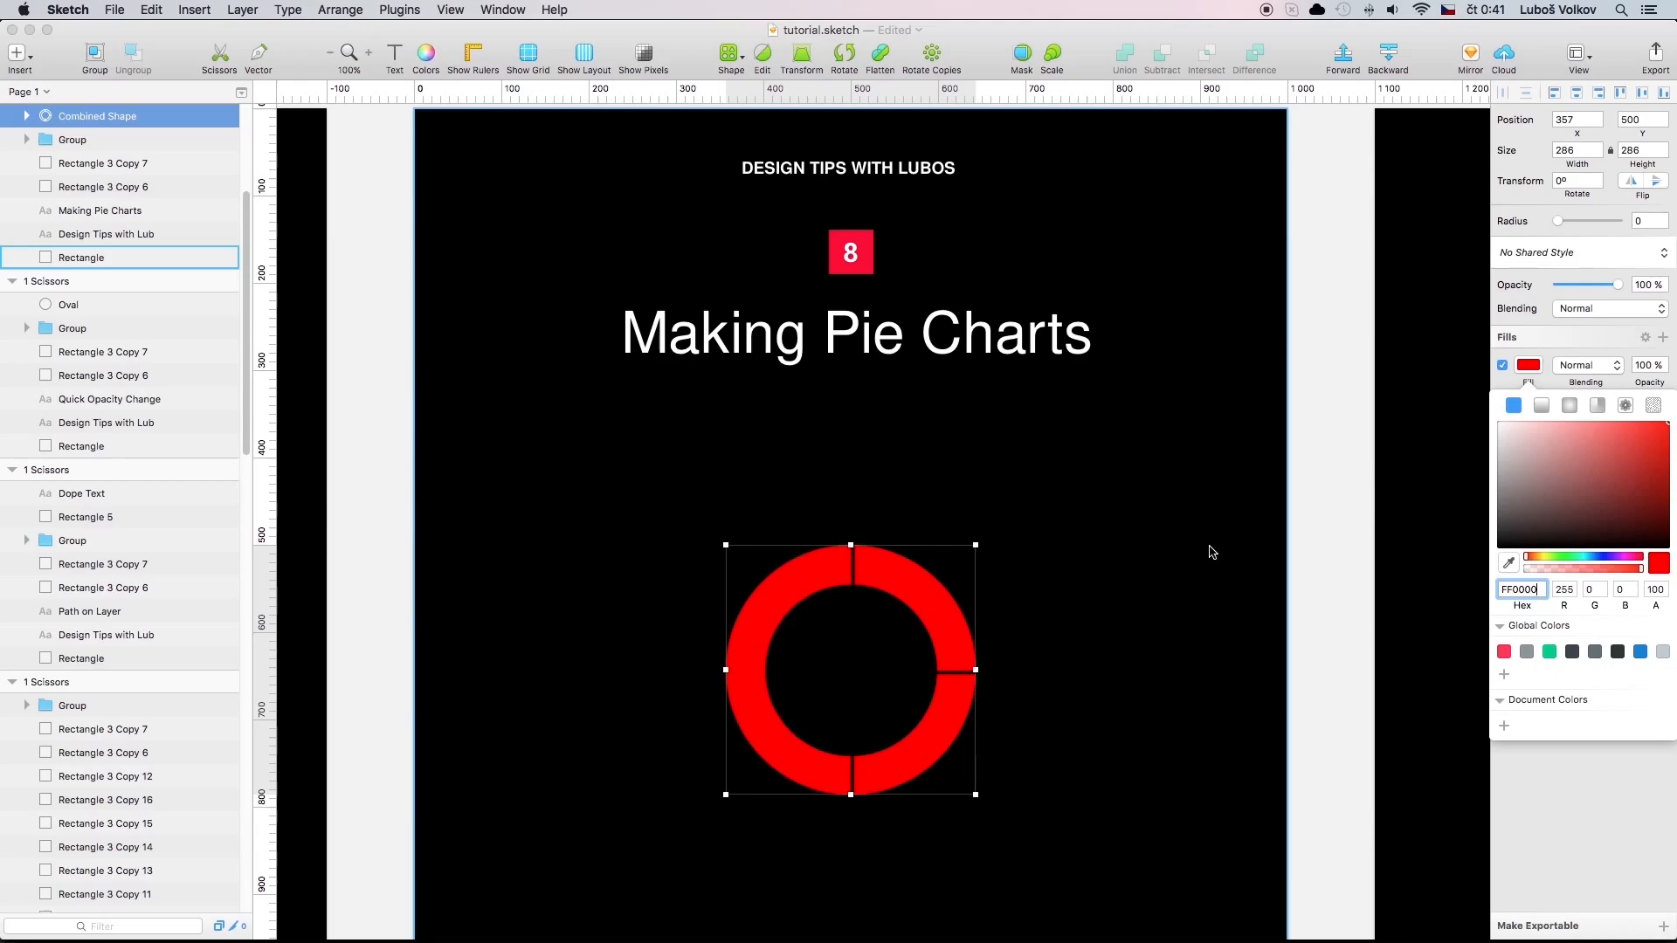
Inspect the combined ring's parts, then flatten it with Layer > Paths > Flatten.
{"action": "left_click", "coordinate": [24, 117]}
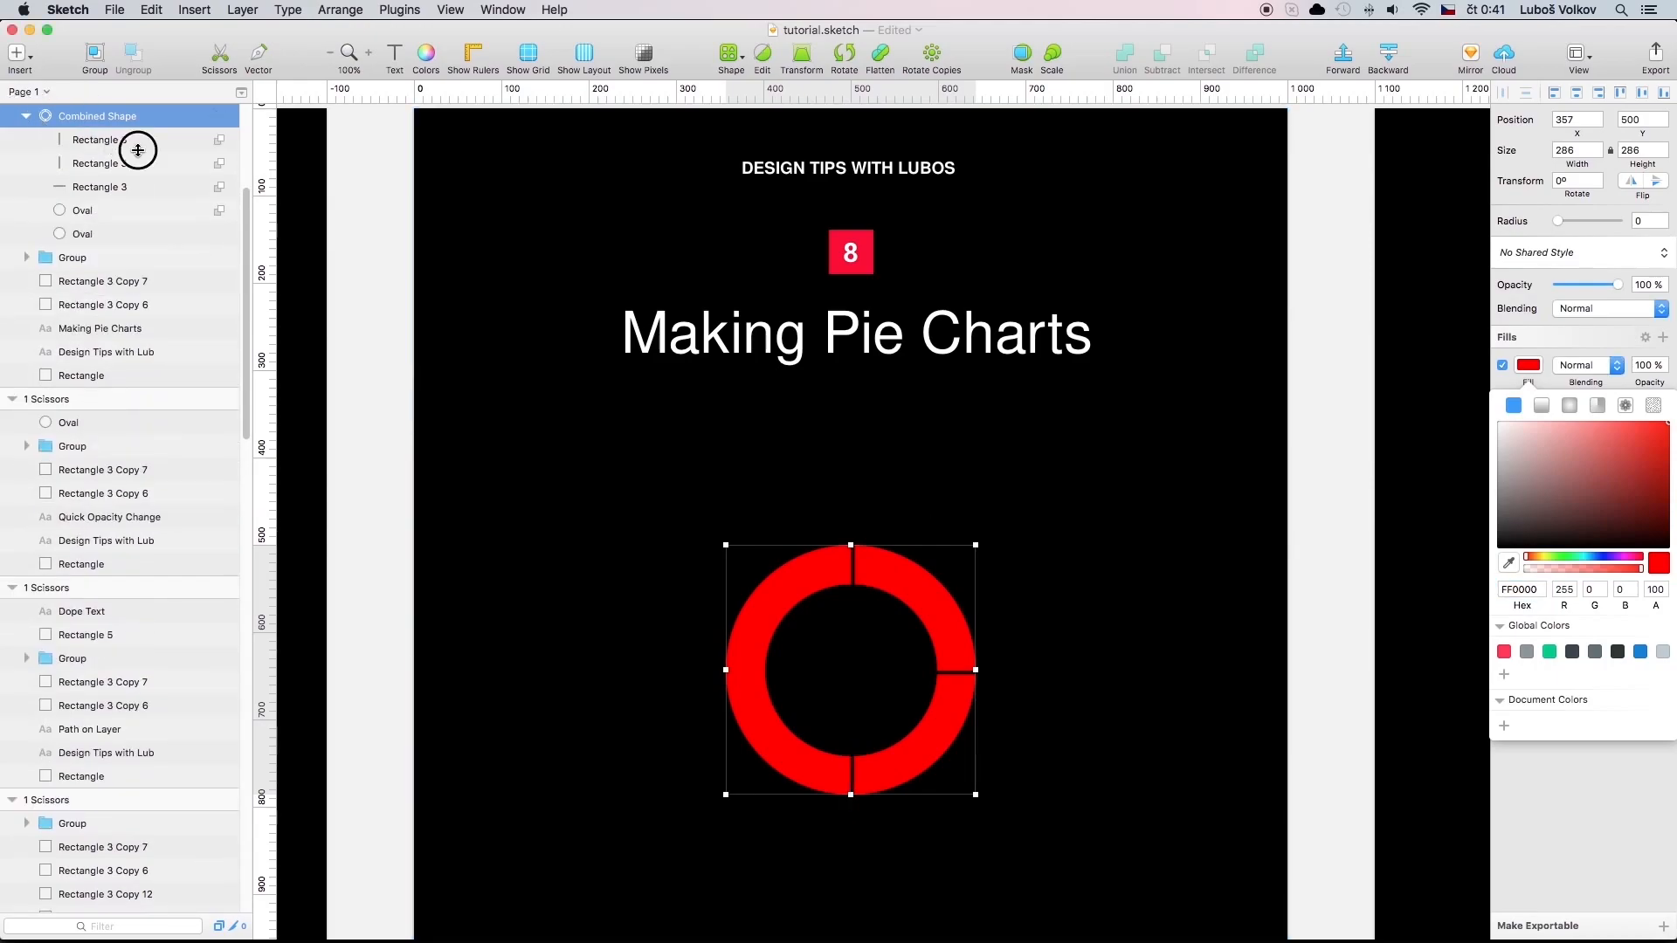
{"action": "left_click", "coordinate": [100, 139]}
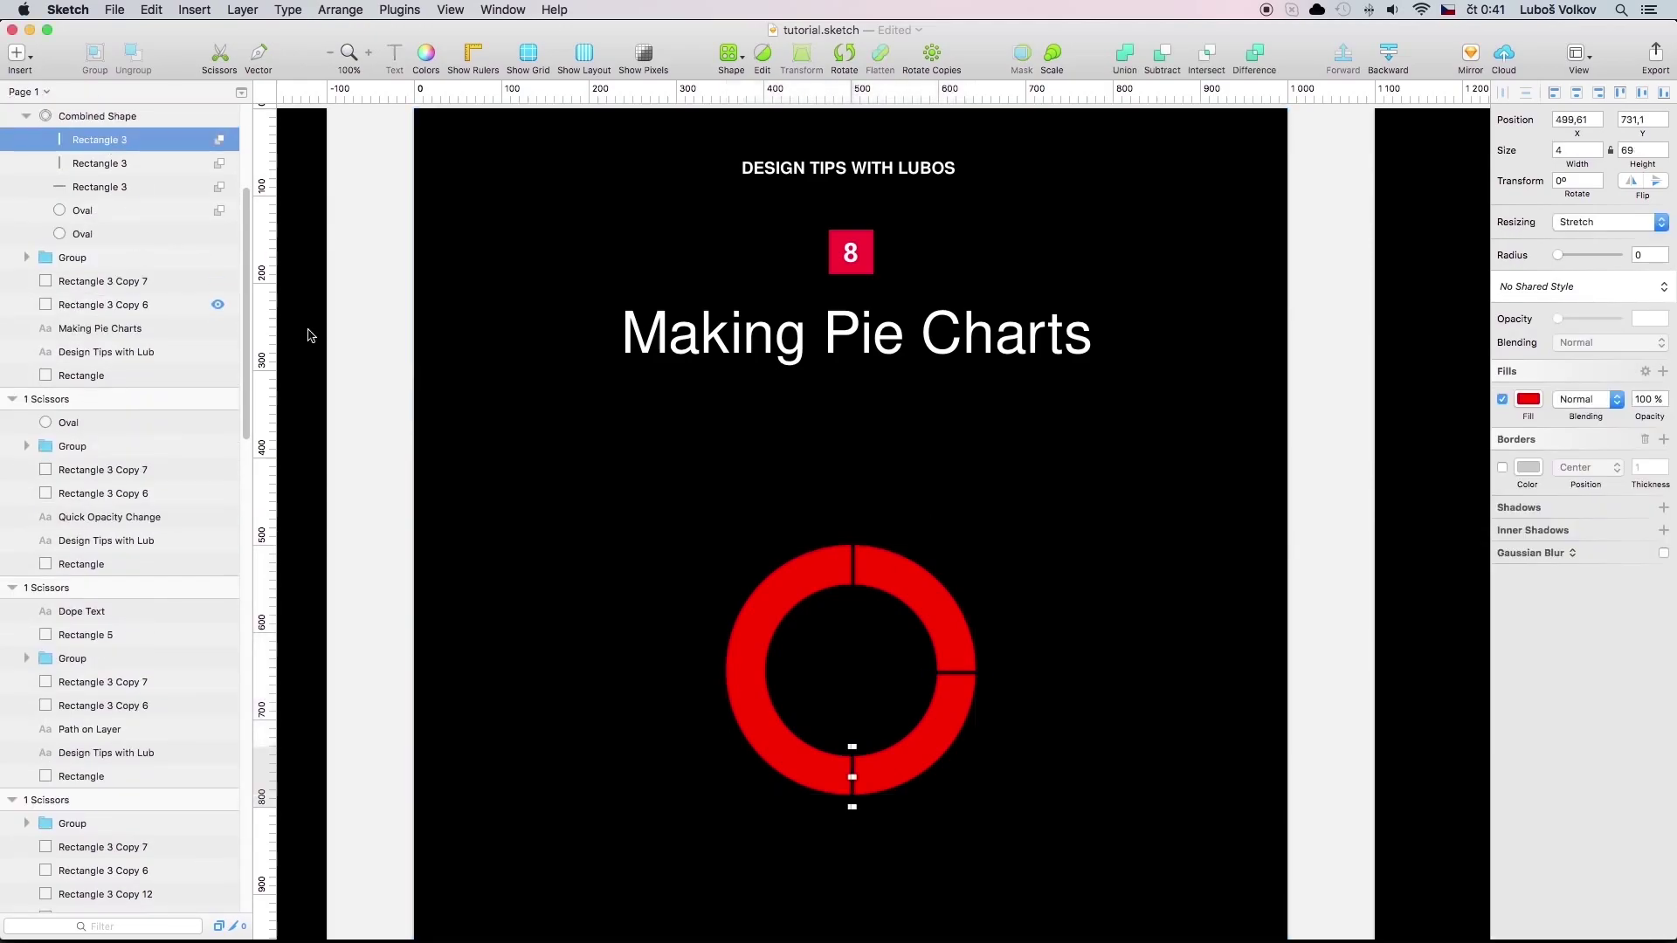
{"action": "left_click", "coordinate": [123, 117]}
{"action": "left_click", "coordinate": [25, 117]}
{"action": "left_click", "coordinate": [242, 9]}
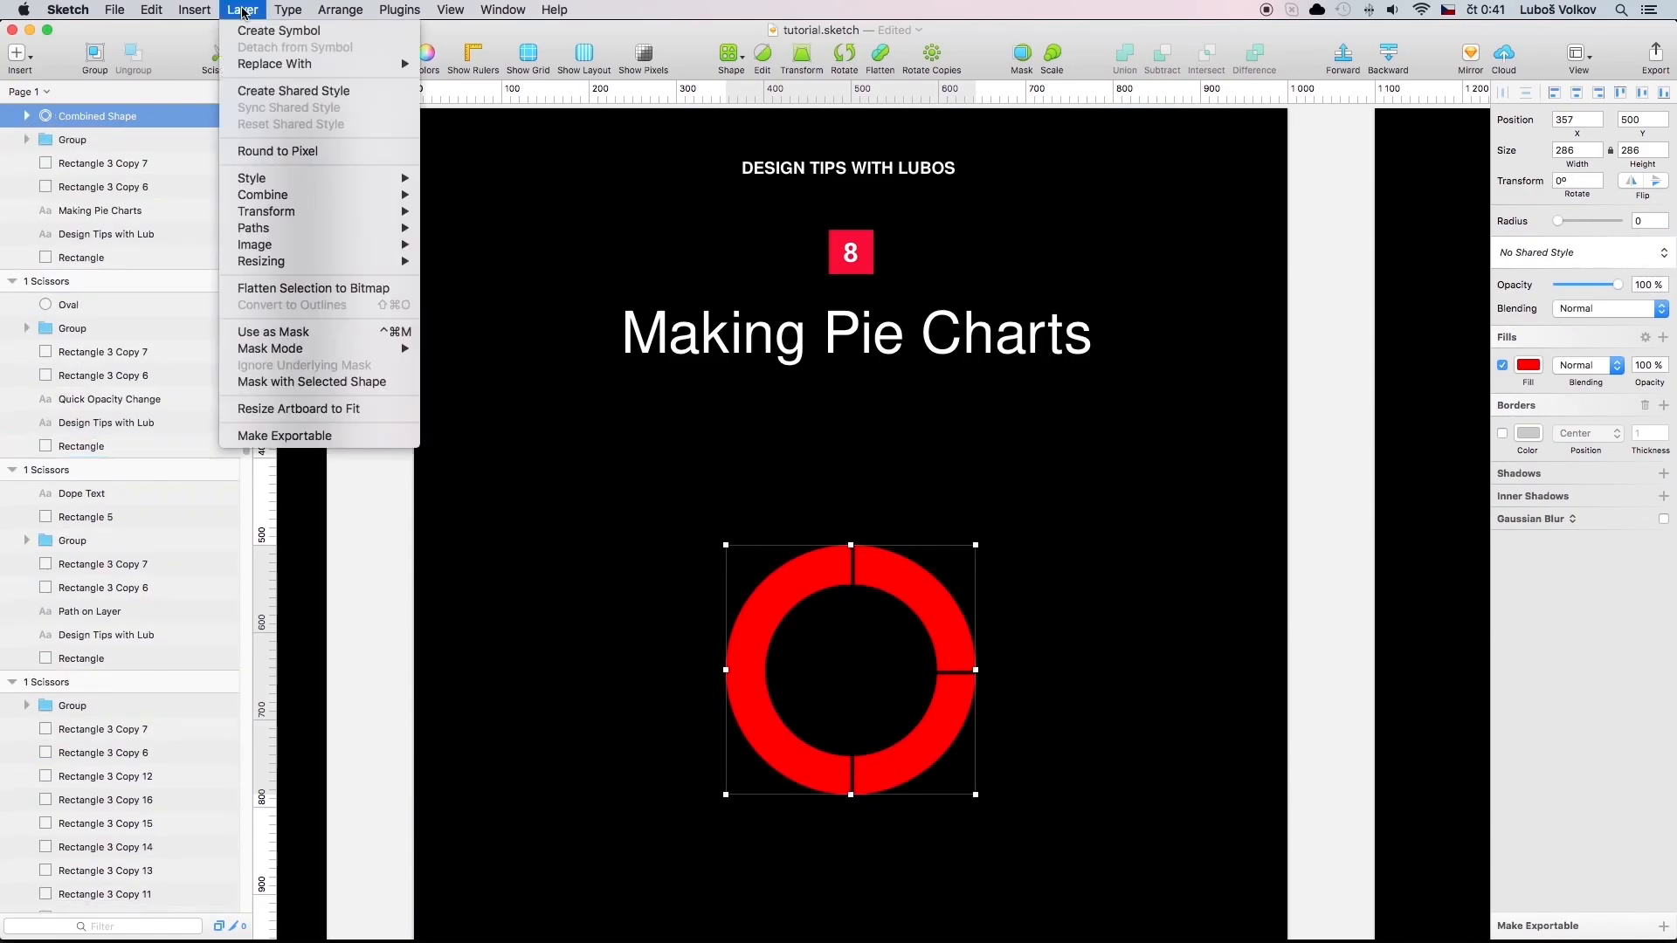
{"action": "mouse_move", "coordinate": [254, 228]}
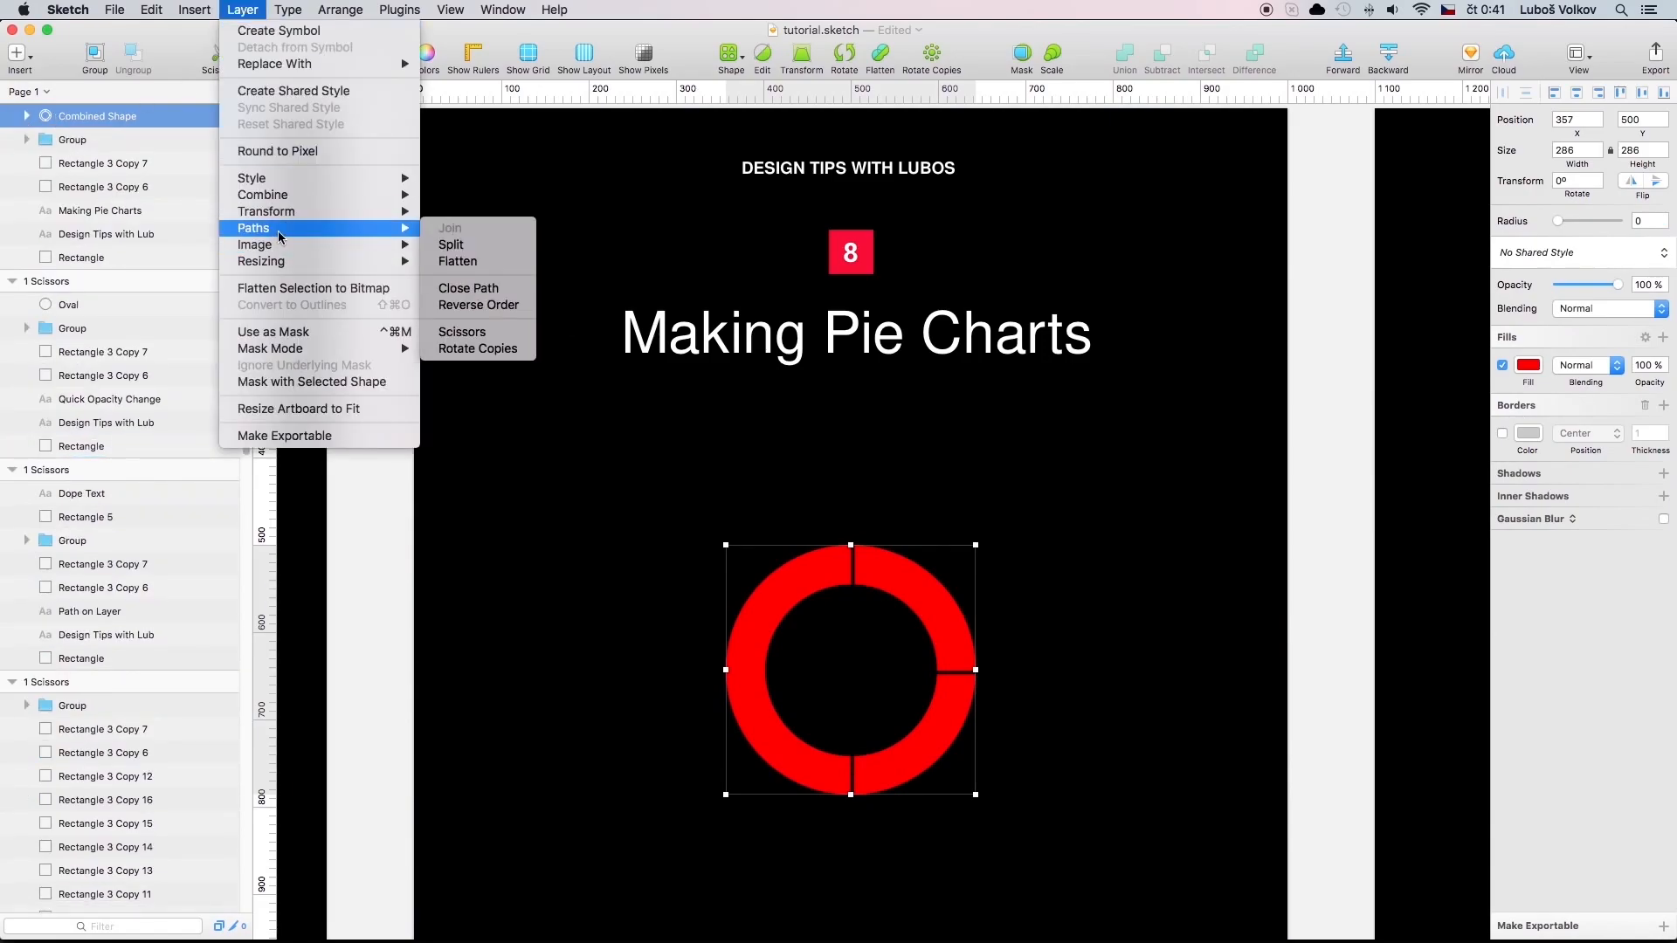
{"action": "left_click", "coordinate": [492, 270]}
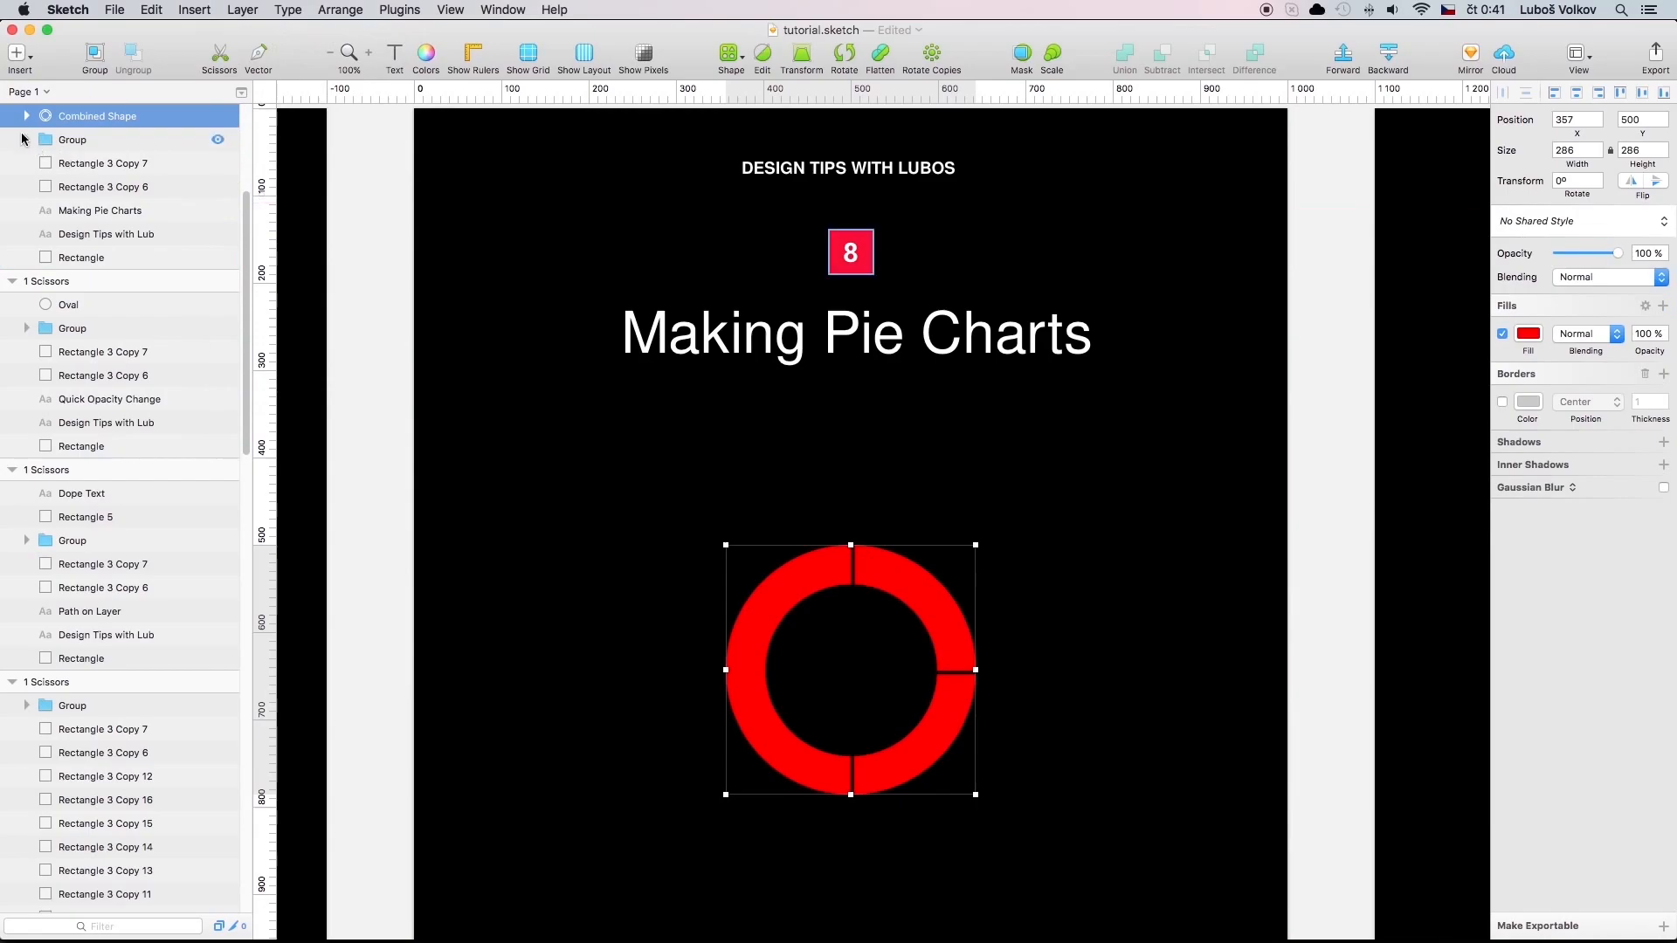
Drag the three flattened ring paths out of the combined shape as separate layers.
{"action": "left_click", "coordinate": [25, 117]}
{"action": "left_click", "coordinate": [82, 139]}
{"action": "left_click", "coordinate": [124, 186], "text": "shift"}
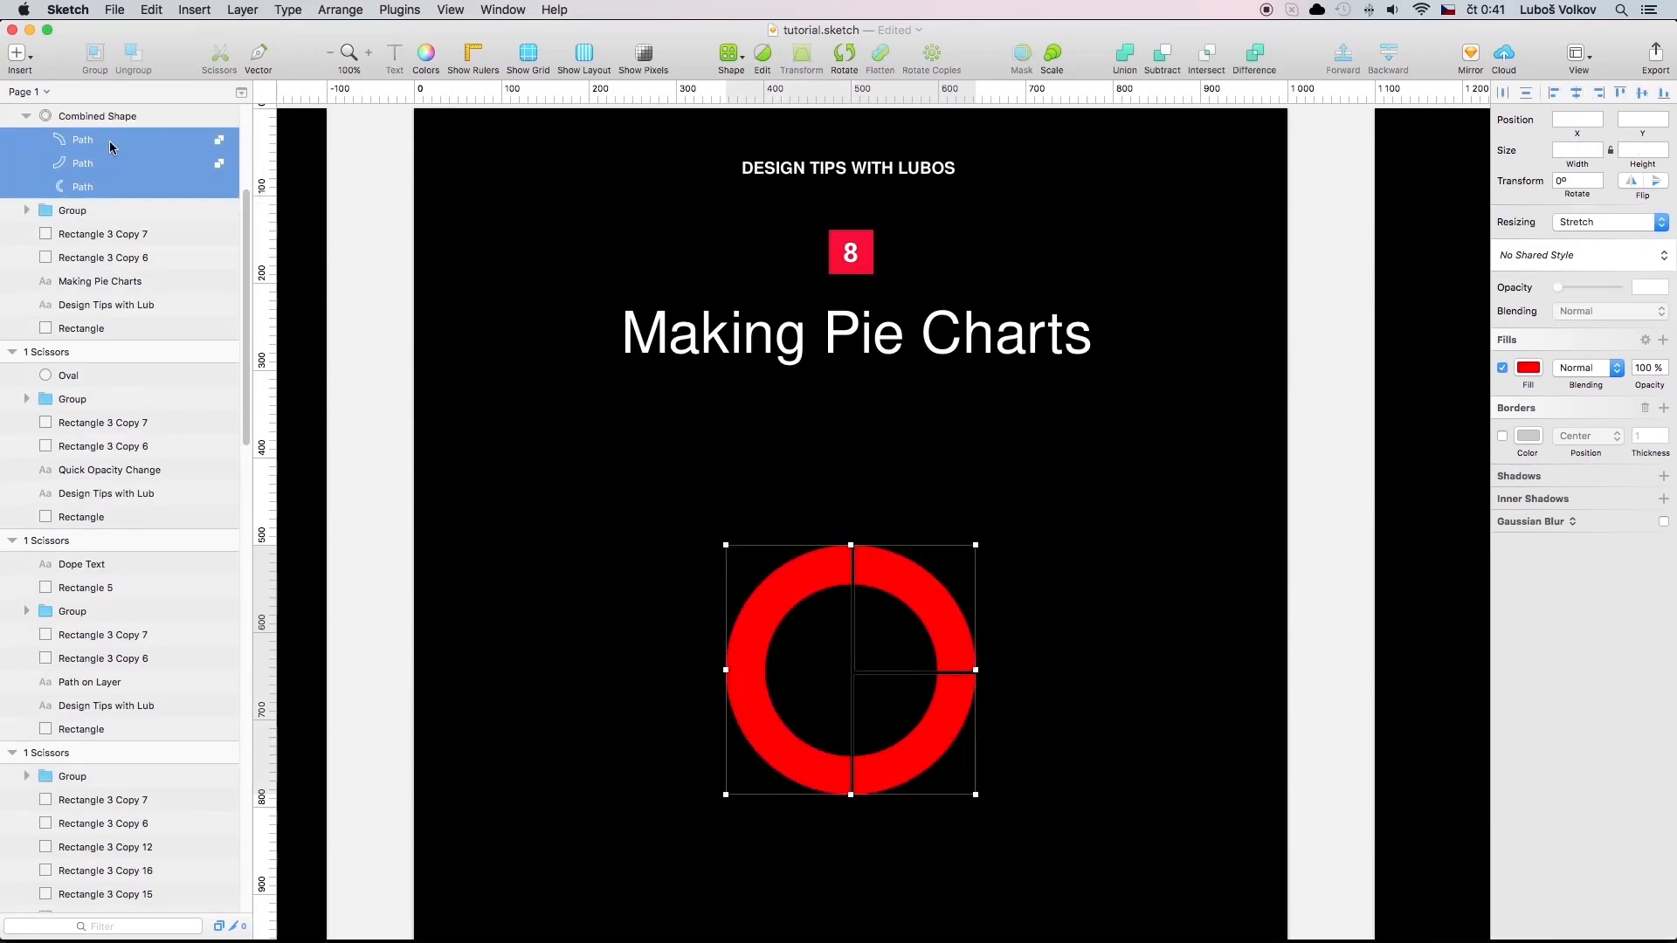
{"action": "mouse_move", "coordinate": [123, 170]}
{"action": "left_mouse_down"}
{"action": "mouse_move", "coordinate": [56, 125]}
{"action": "mouse_move", "coordinate": [59, 327]}
{"action": "left_mouse_up"}
{"action": "left_click", "coordinate": [1080, 601]}
Colour the top-right segment purple and the left half green, leaving the bottom-right red.
{"action": "left_click", "coordinate": [970, 577]}
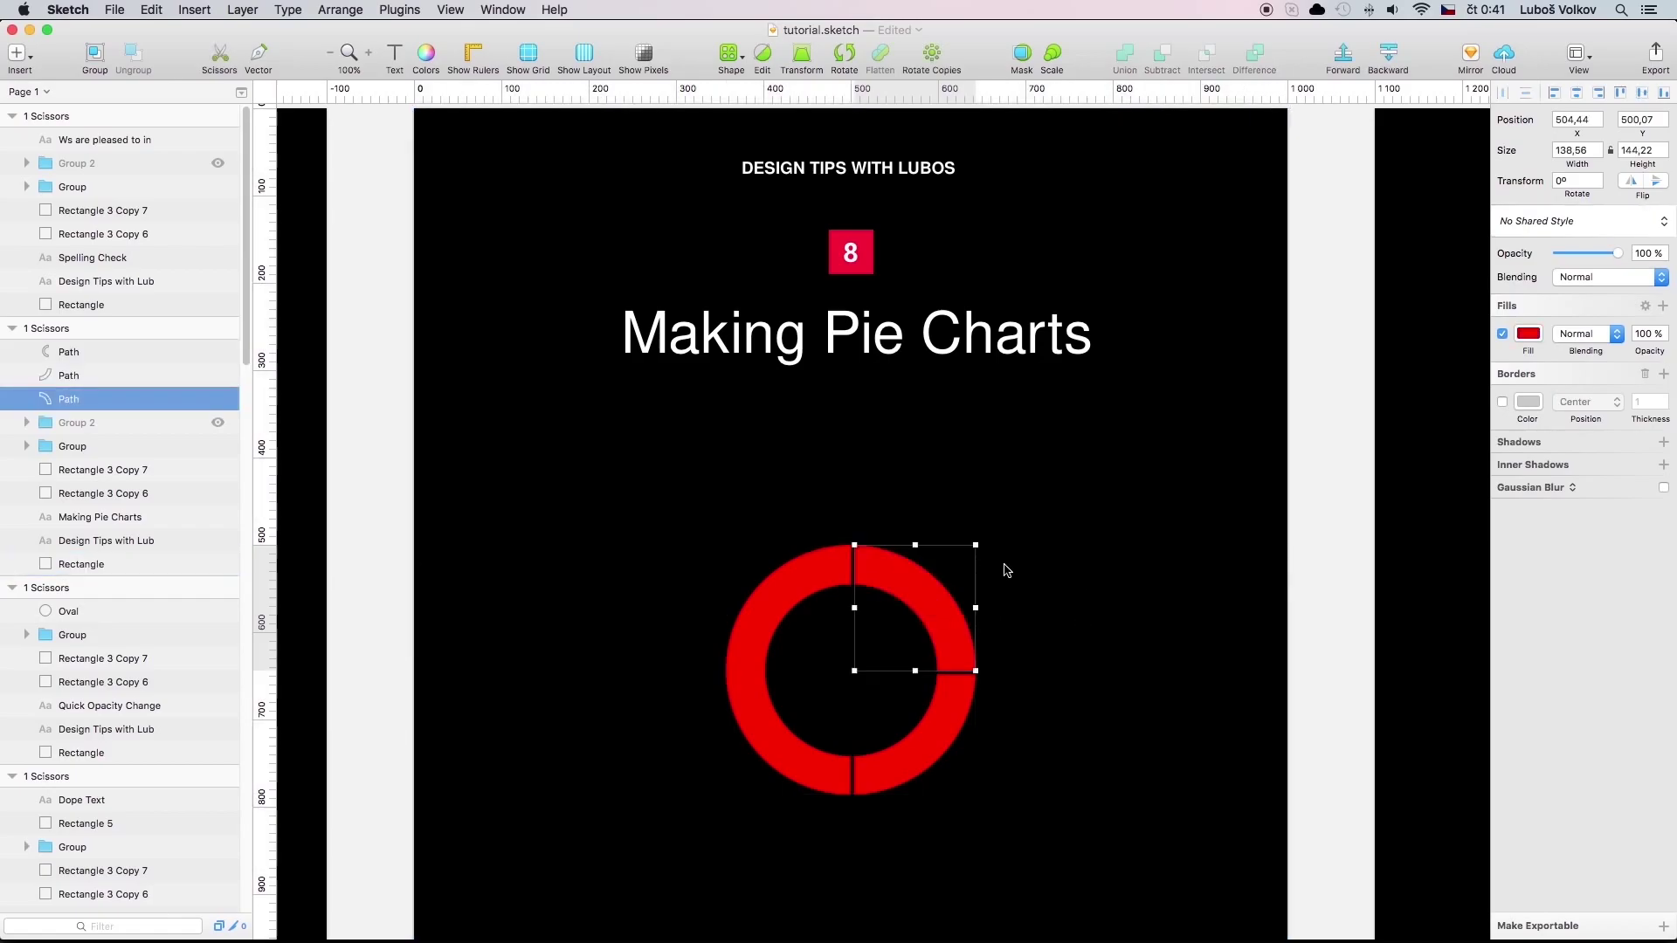
{"action": "left_click", "coordinate": [1530, 335]}
{"action": "left_click", "coordinate": [1626, 529]}
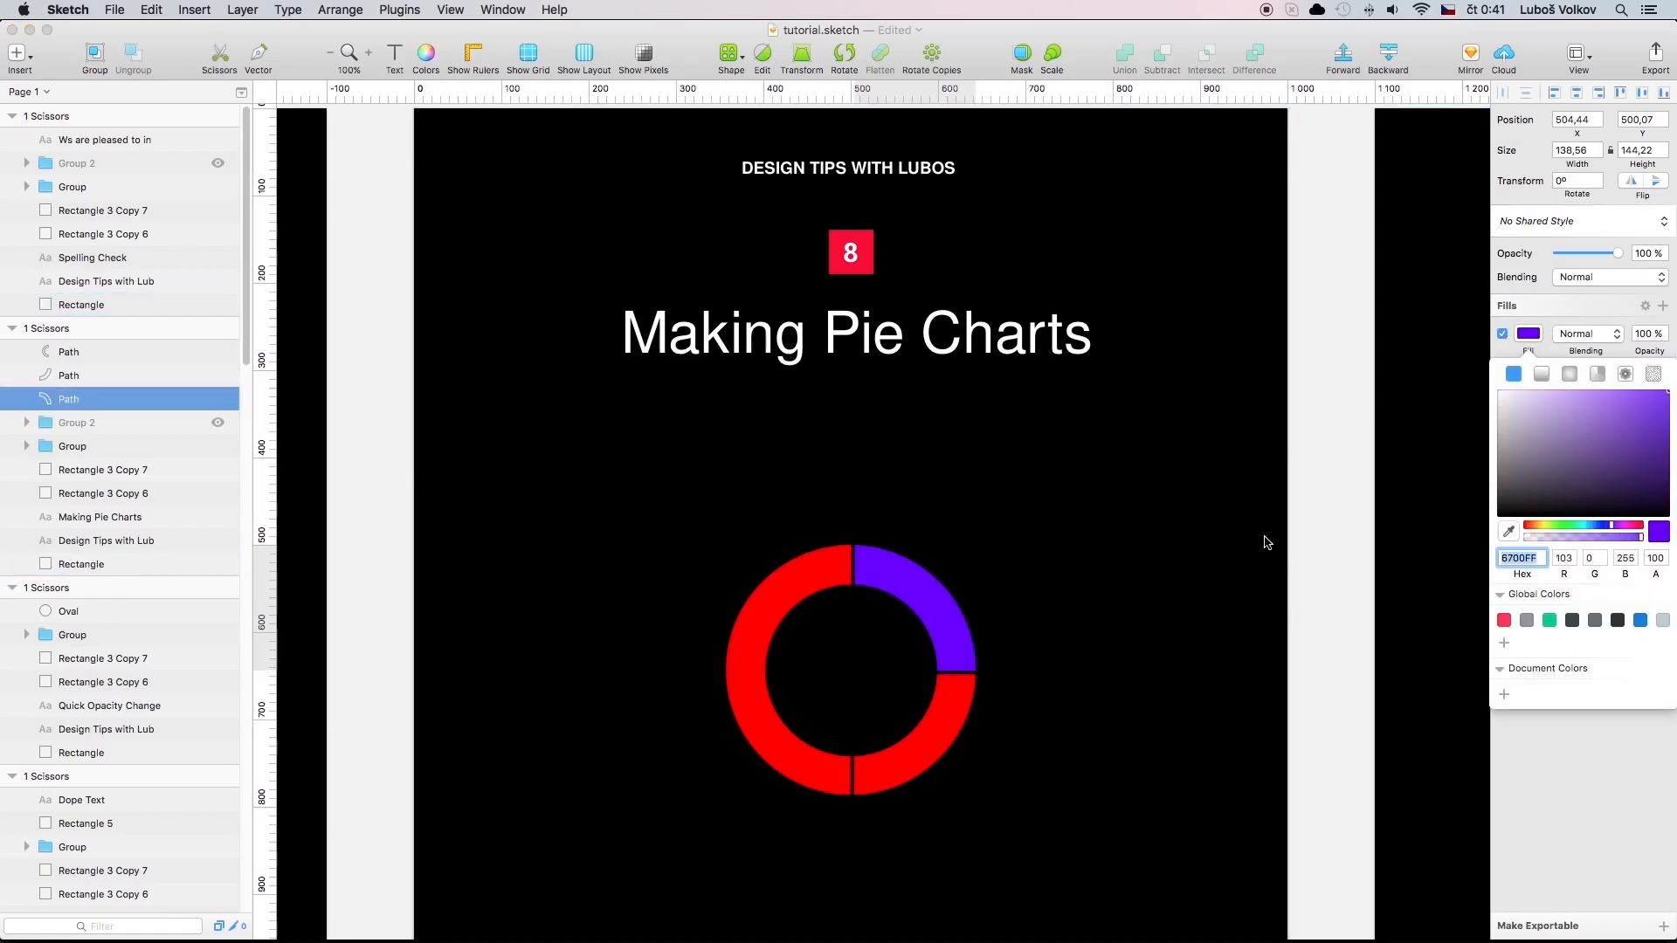
{"action": "left_click", "coordinate": [786, 735]}
{"action": "left_click", "coordinate": [1553, 526]}
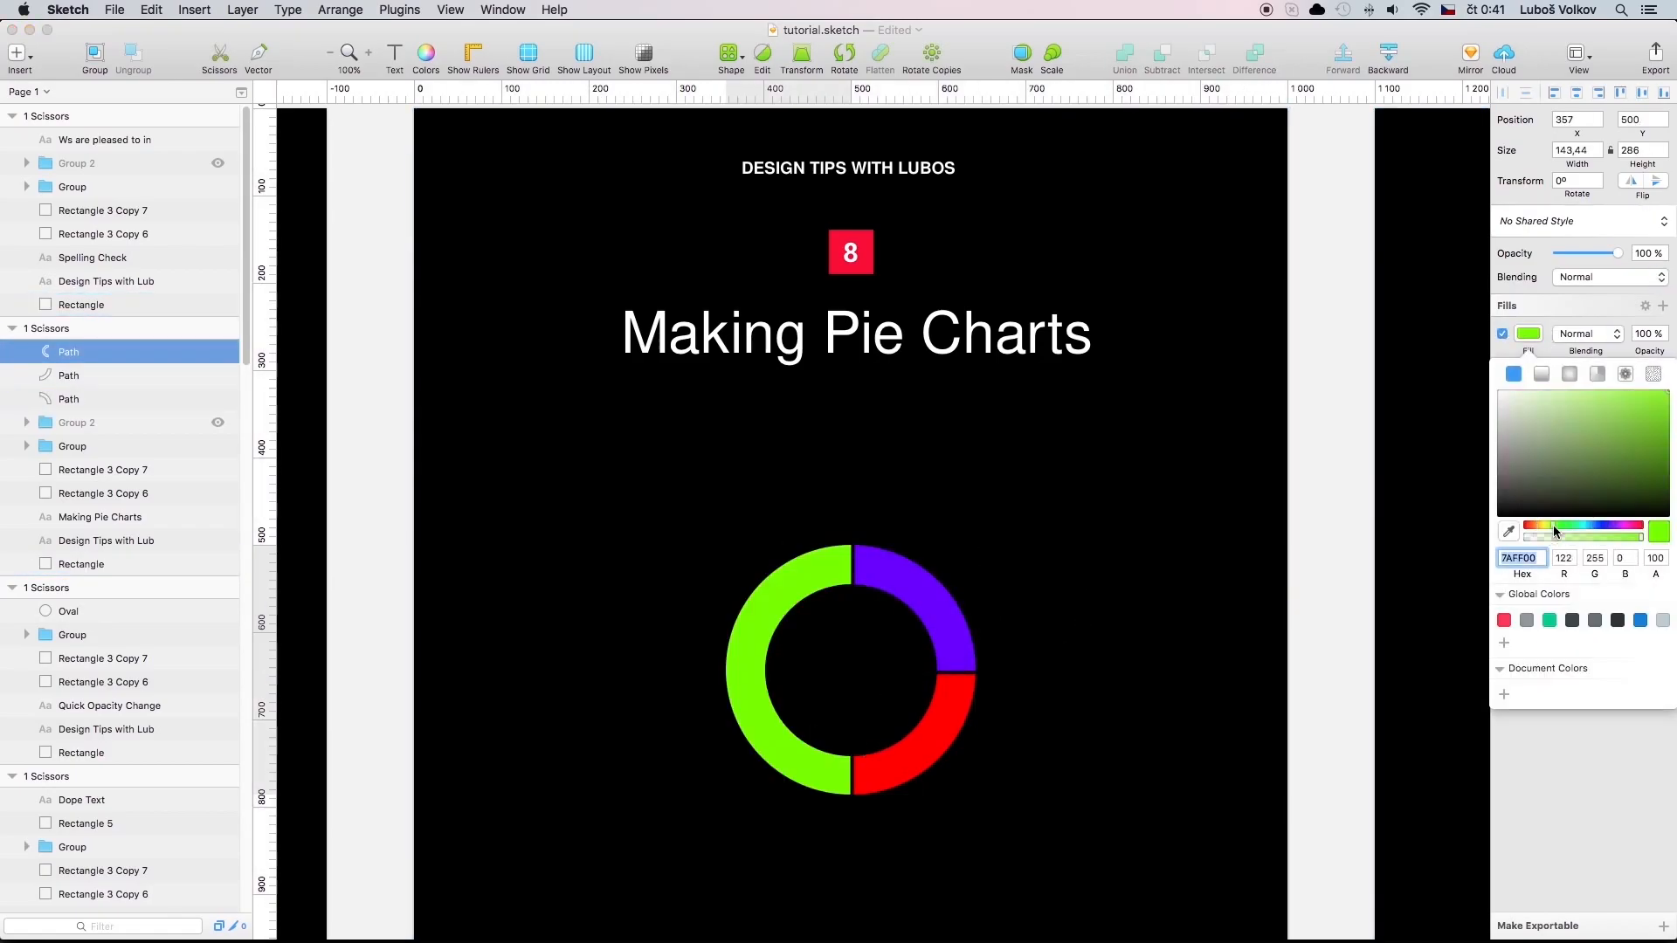
{"action": "left_click", "coordinate": [1039, 708]}
{"action": "left_click", "coordinate": [956, 734]}
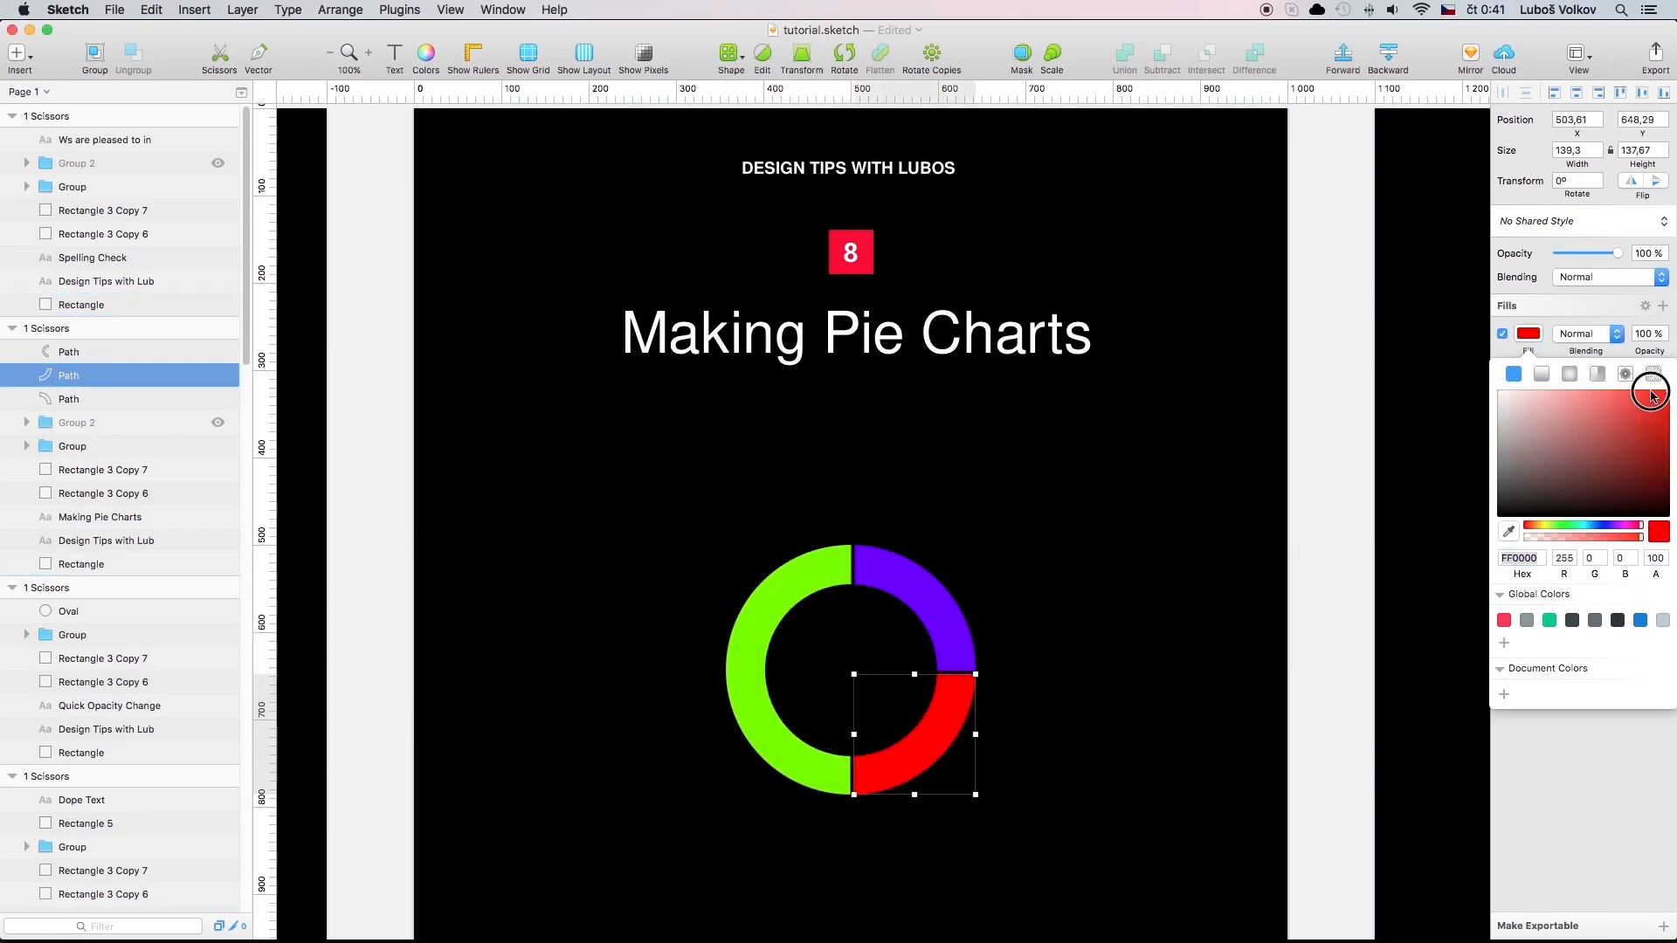